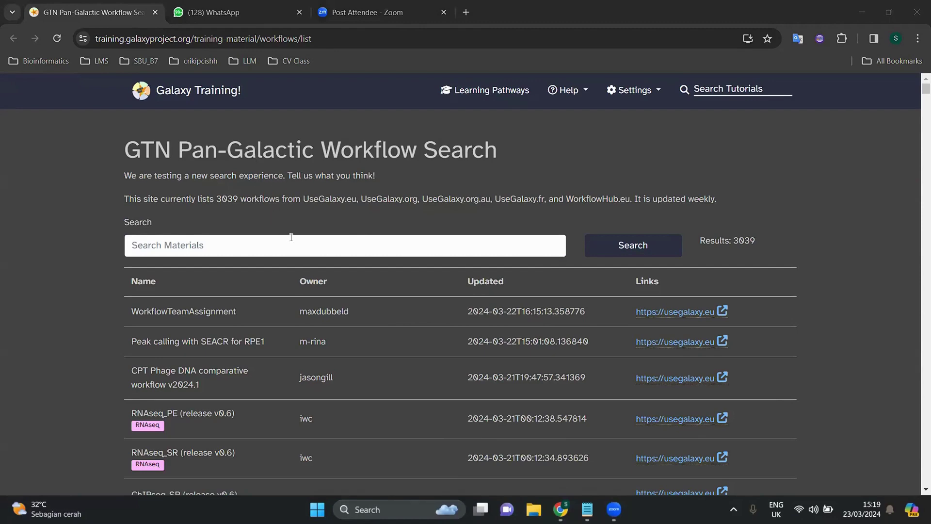
scroll(313, 237, down, 1)
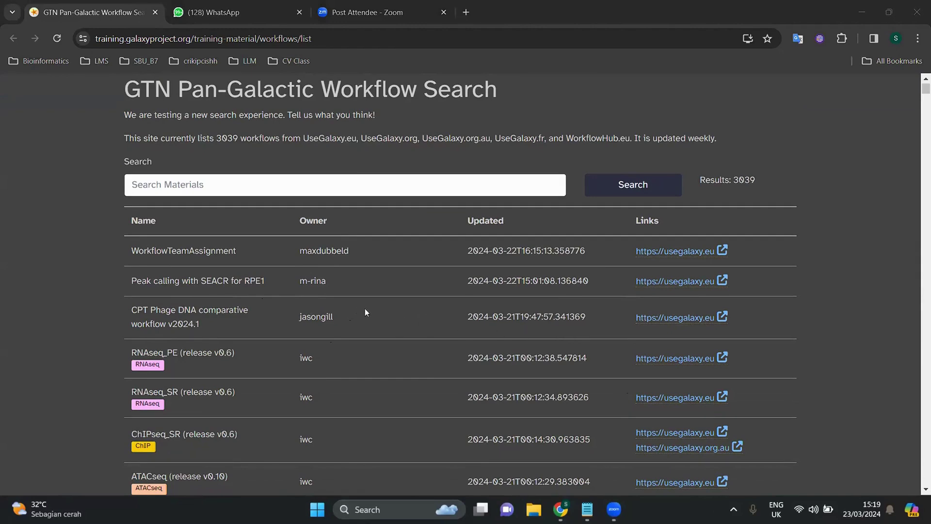
scroll(359, 324, down, 1)
scroll(396, 313, up, 1)
scroll(366, 309, up, 1)
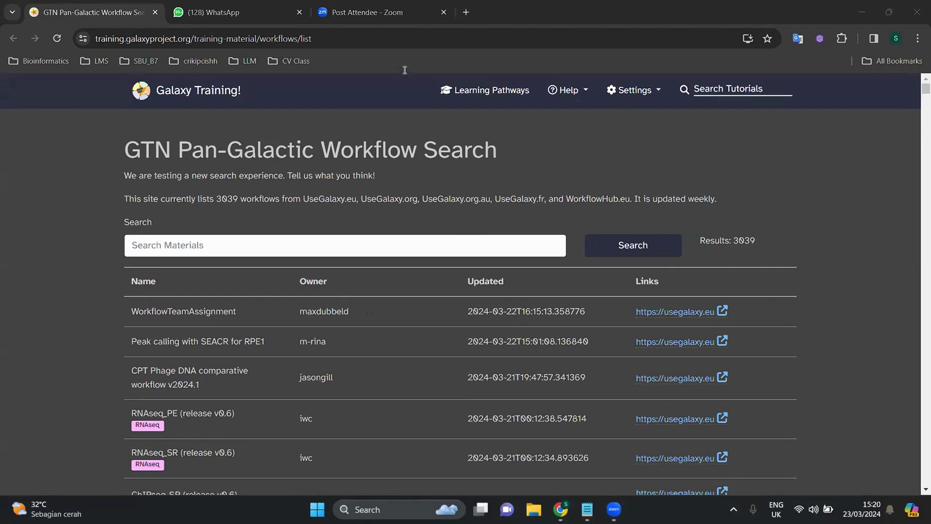
Step: Open usegalaxy.org in a new browser tab and sign out of the current account to reach the login form
key(ctrl+t)
text(usega)
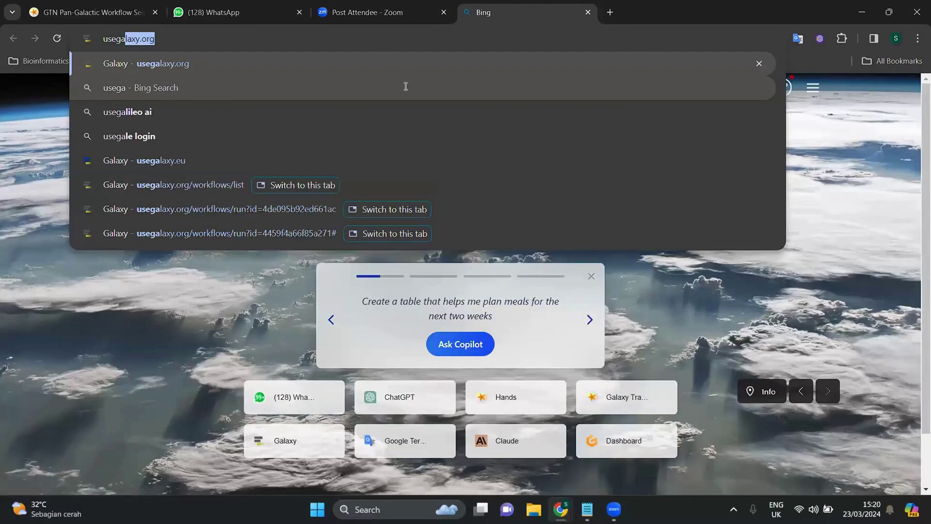
key(Return)
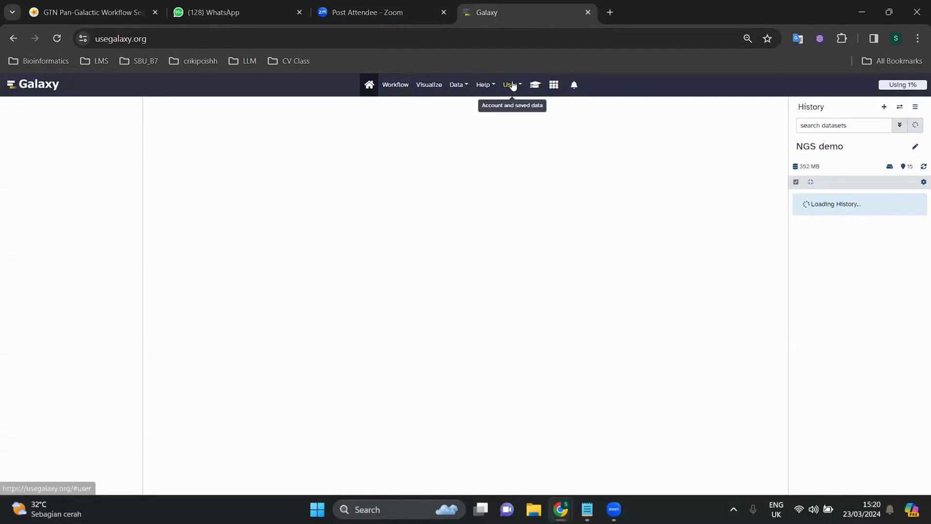
click(513, 86)
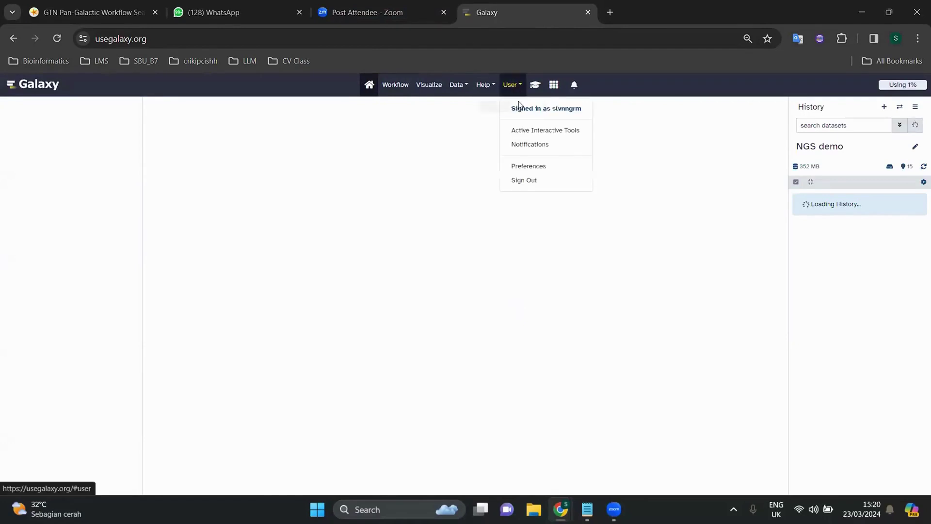
click(361, 169)
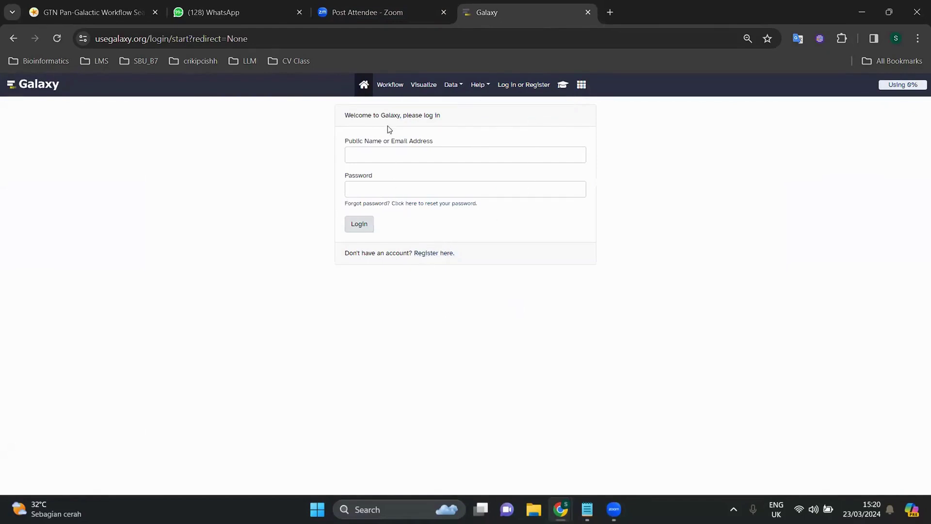
Step: Try to log in to Galaxy with the saved public name and the account password
click(406, 160)
key(Down)
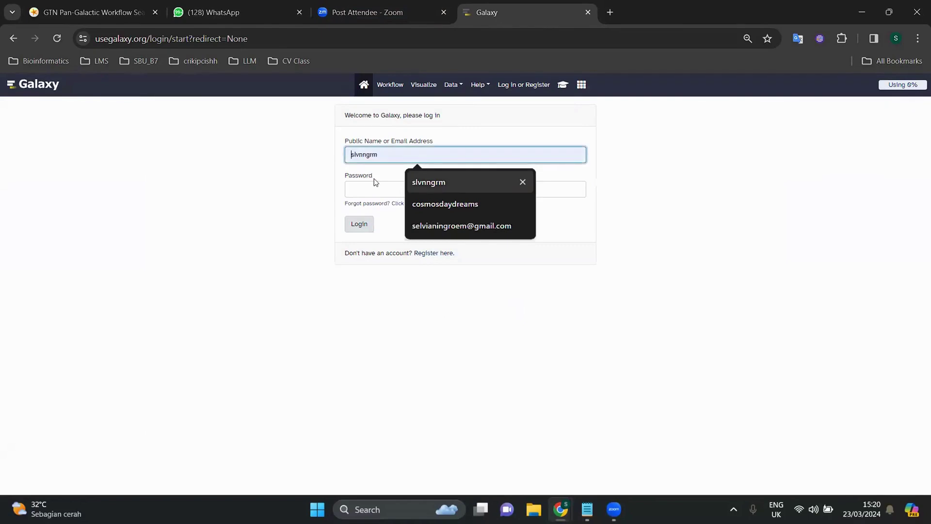
key(Up)
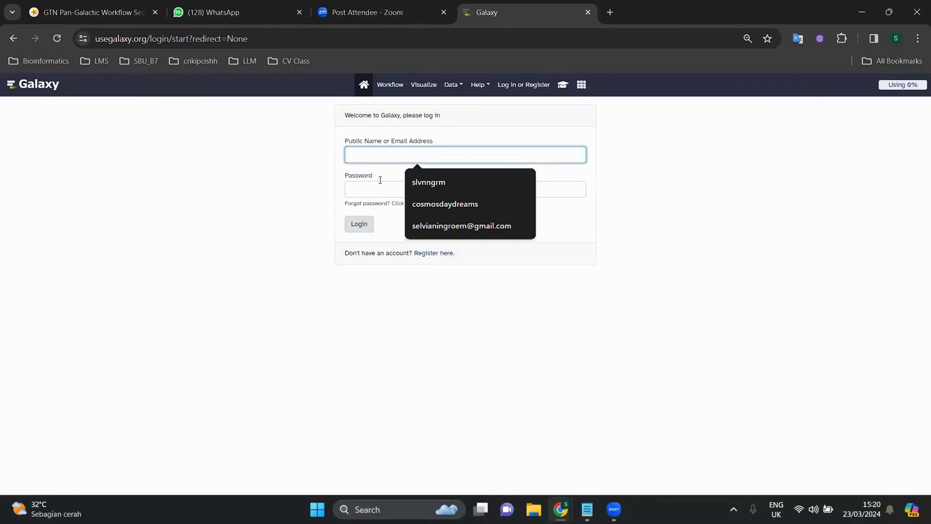
key(Down)
key(Return)
click(413, 189)
text(••••••)
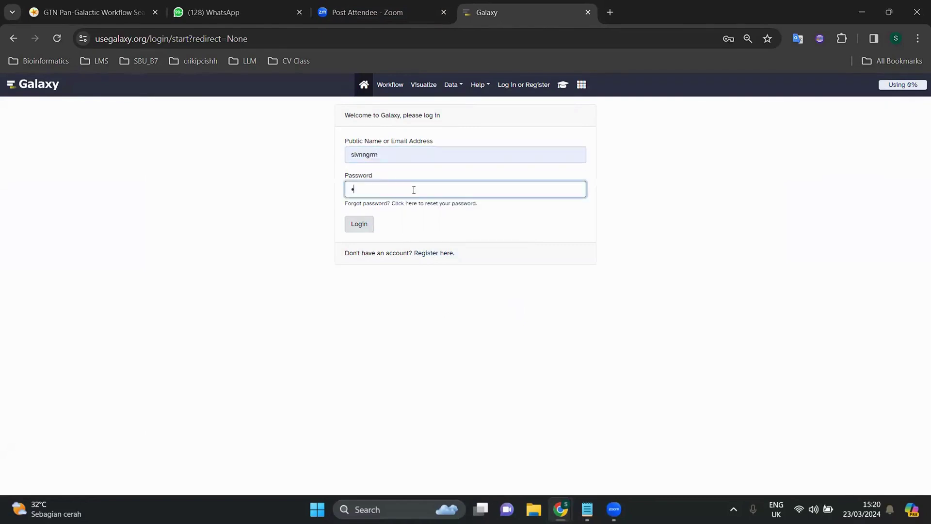
text(••••••)
click(369, 226)
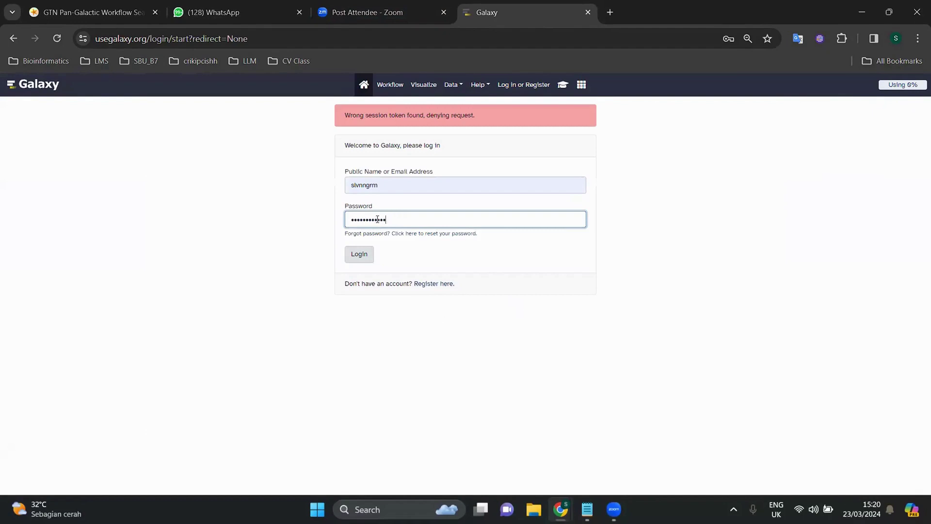
Step: Re-enter the account password and try to submit the login form again
double_click(351, 219)
text(s•••••••••••)
click(359, 261)
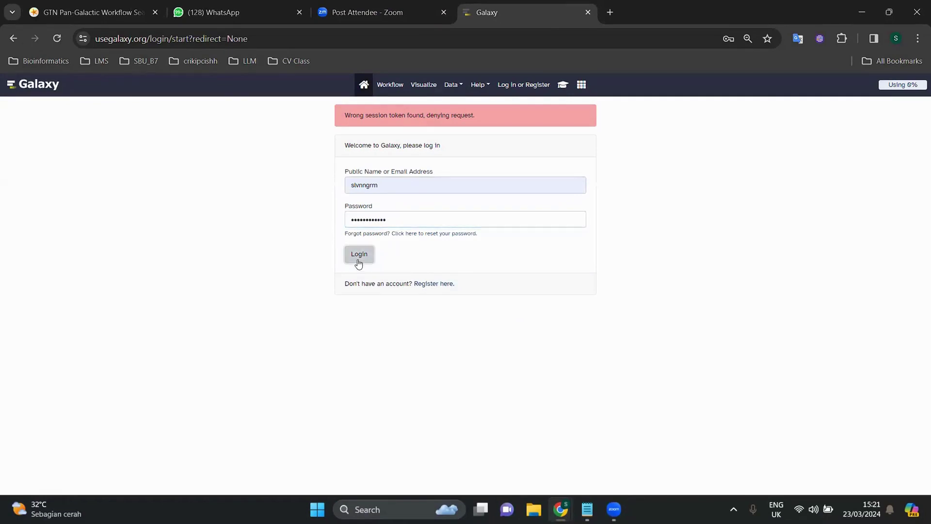
Step: Reload the login page, log in with the saved public name and account password, and check which account is signed in
click(525, 85)
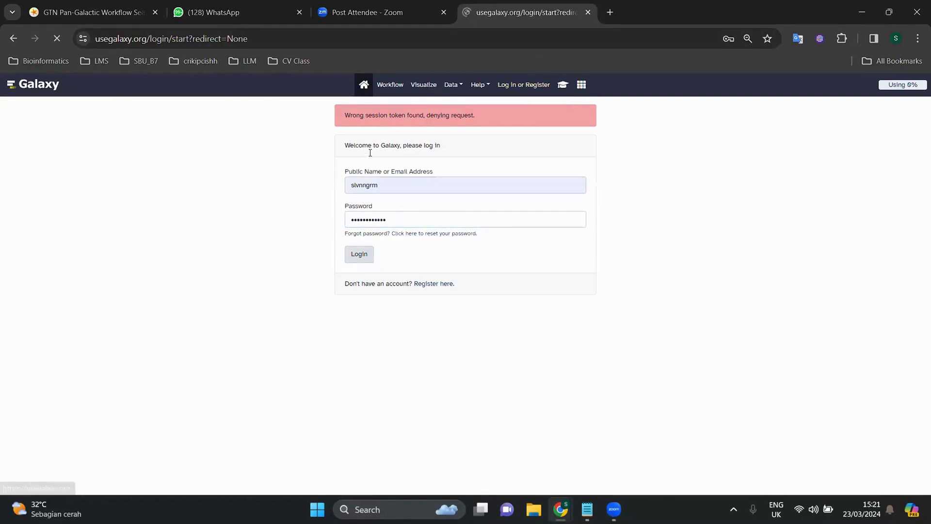
click(406, 156)
key(Down)
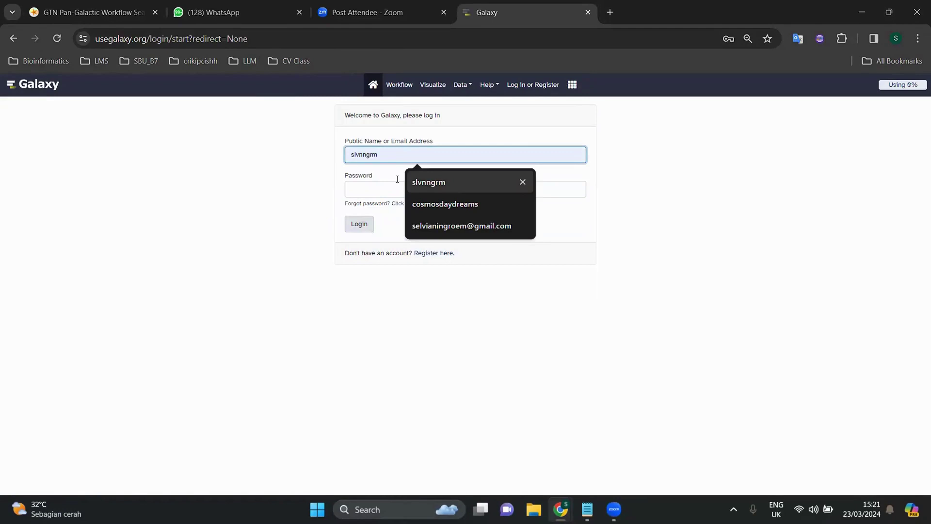
key(Return)
click(373, 190)
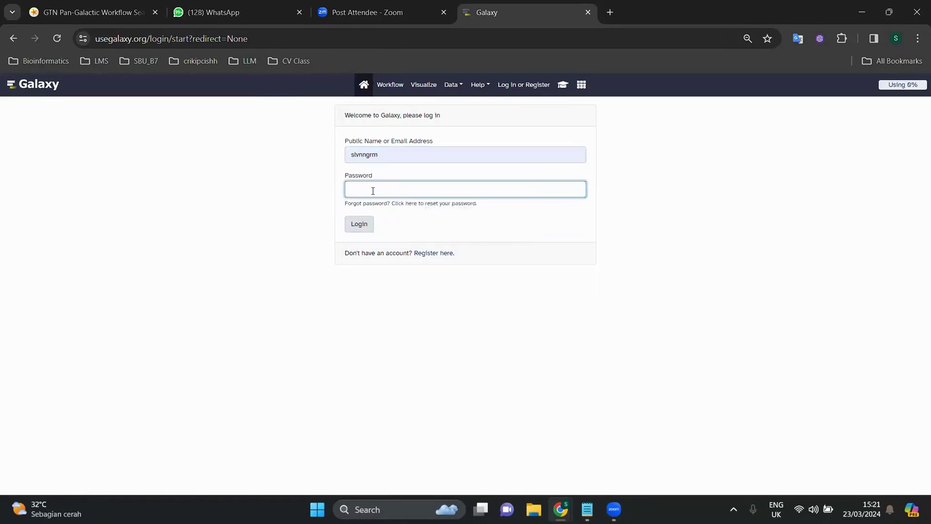
text(•••••••••••••)
key(Return)
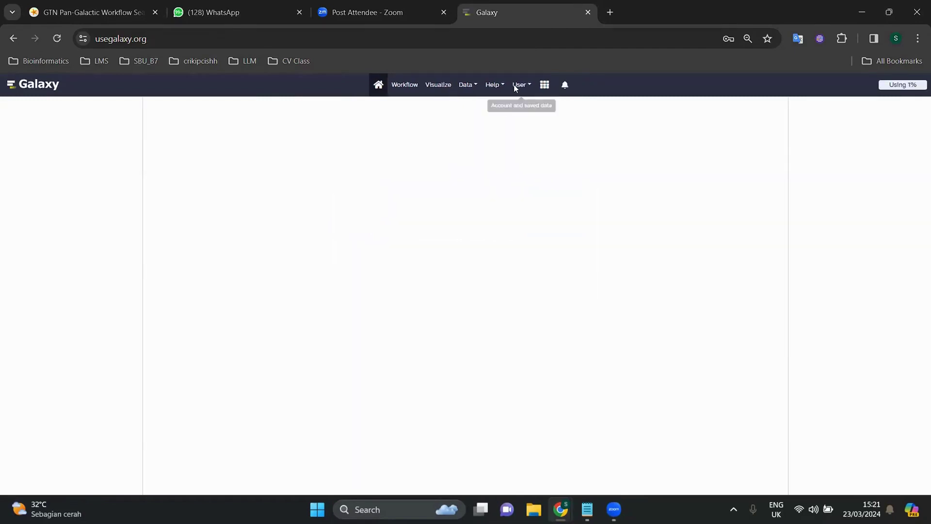
click(515, 85)
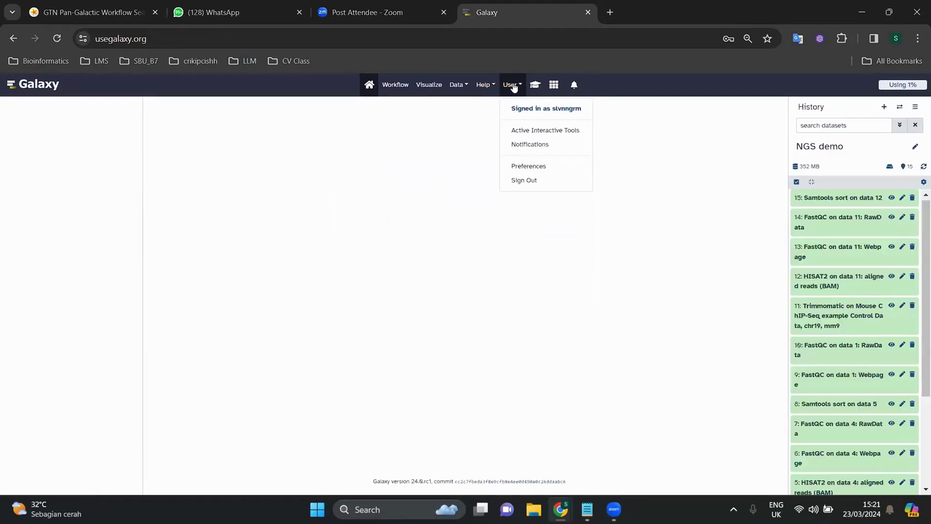
key(Escape)
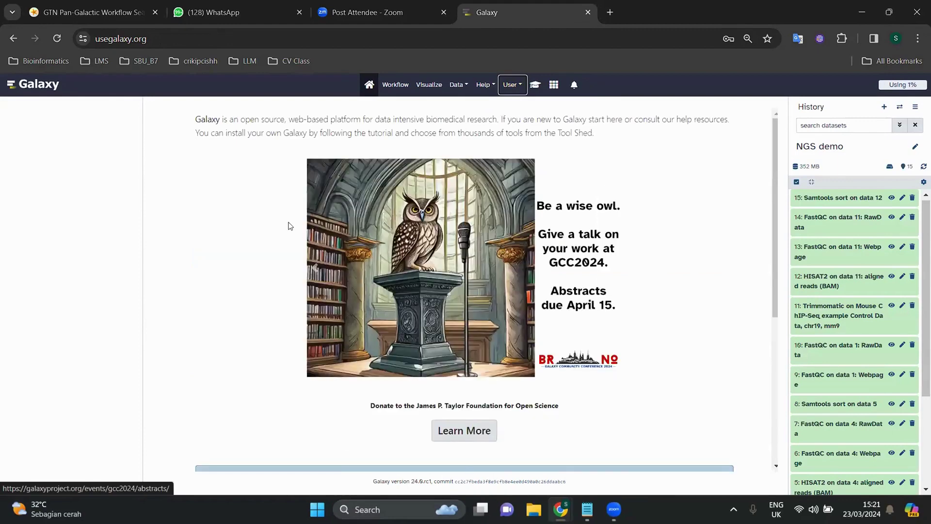
Step: Open the list of public workflows and look through its entries
click(395, 85)
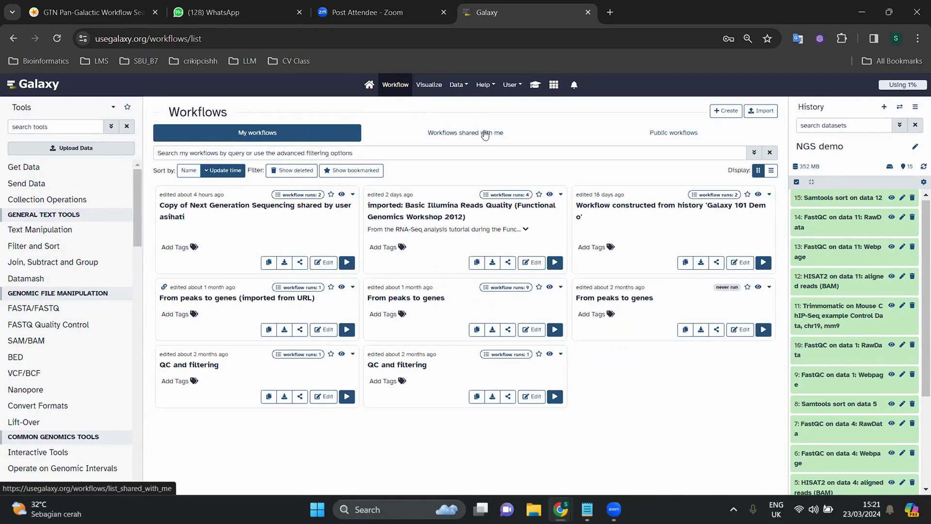
click(673, 132)
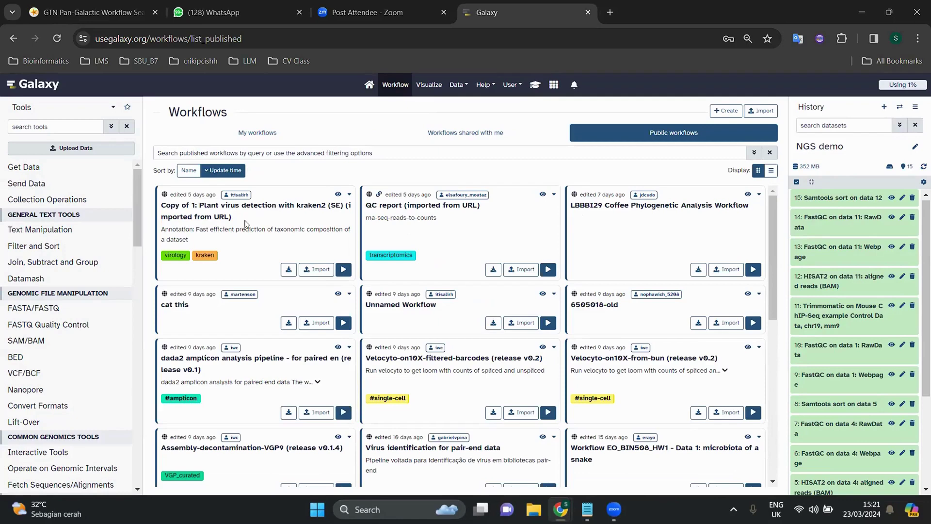
scroll(269, 238, down, 1)
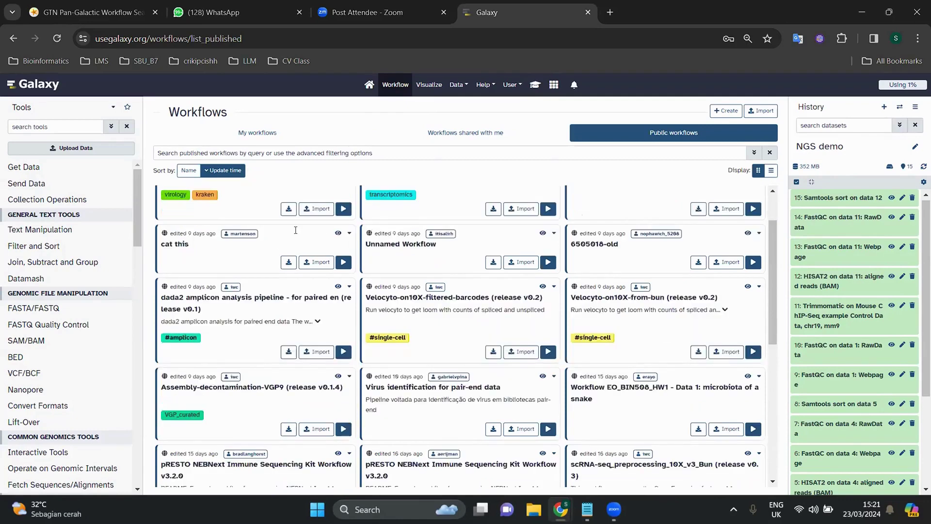
scroll(340, 264, up, 1)
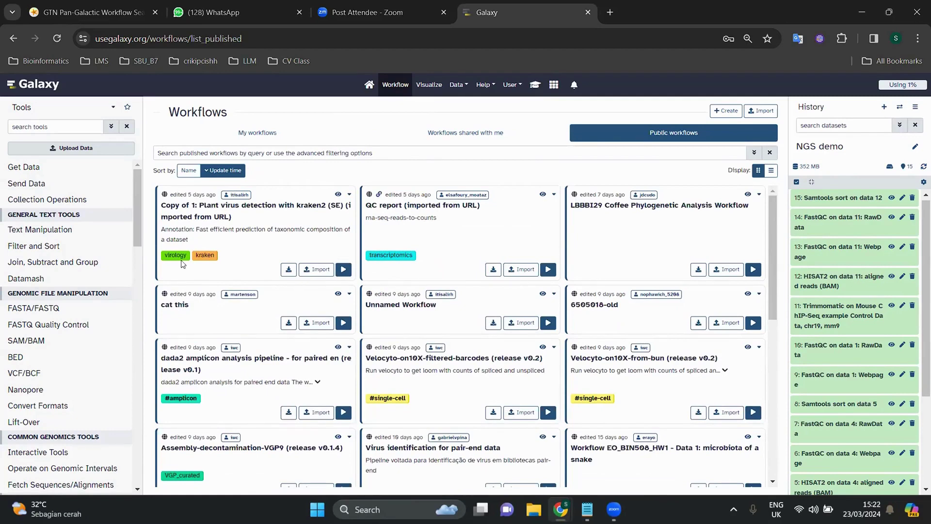
scroll(184, 264, down, 1)
scroll(257, 167, up, 1)
Step: Search the public workflows for "next generation sequencing" and import the Next Generation Sequencing workflow
click(258, 158)
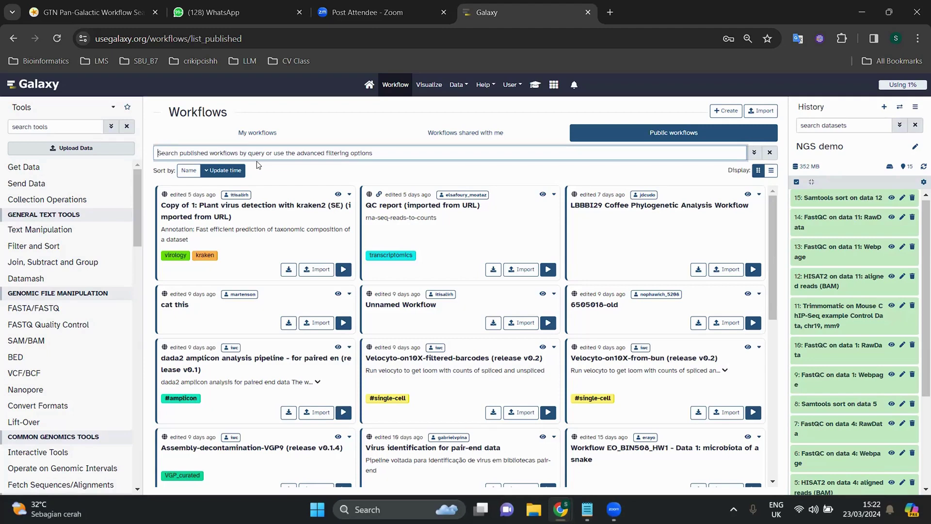
text(next generation sequencing)
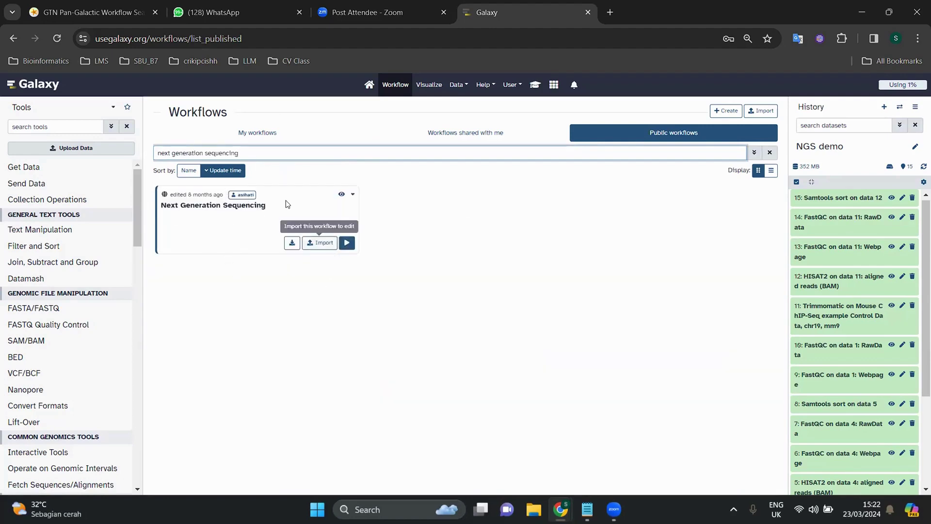
click(319, 243)
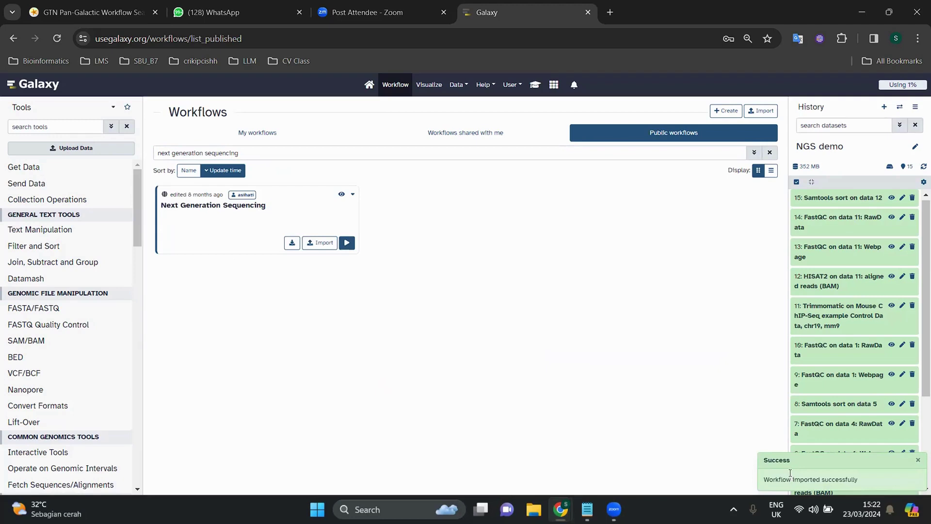
Step: Open the newly imported copy of the Next Generation Sequencing workflow for editing and show its Input FastQ file step's settings
click(395, 92)
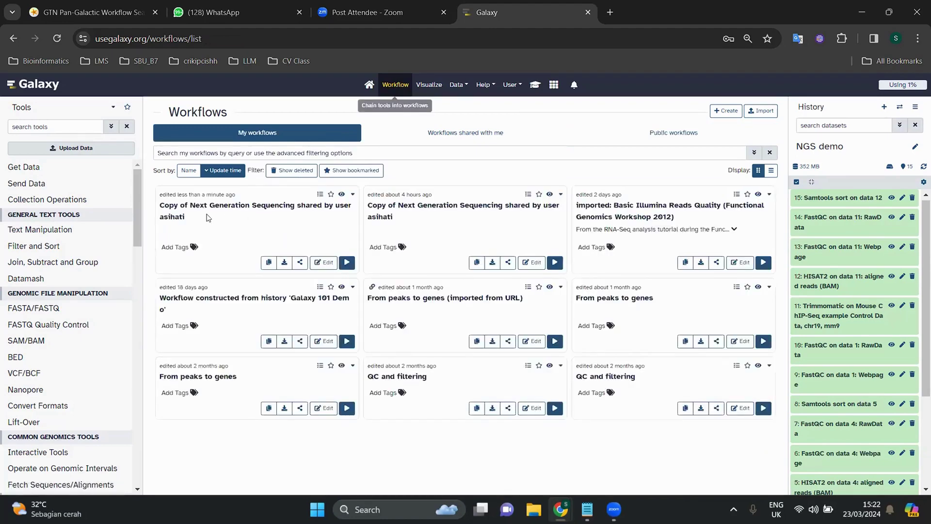
click(322, 263)
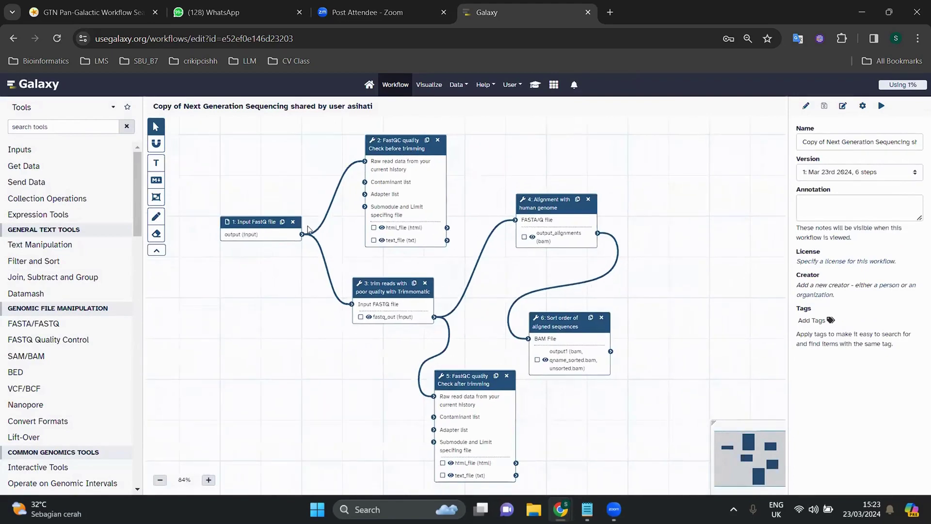
click(257, 230)
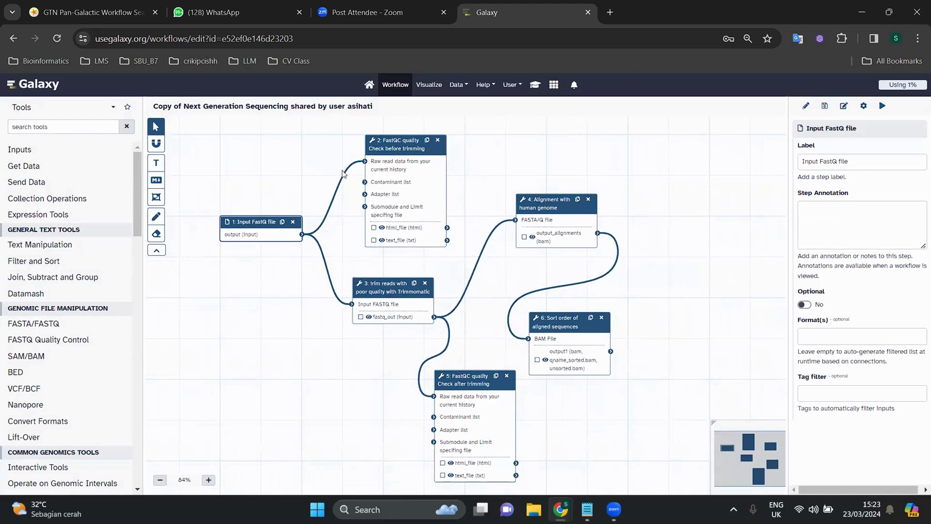
scroll(362, 165, right, 1)
scroll(361, 165, up, 1)
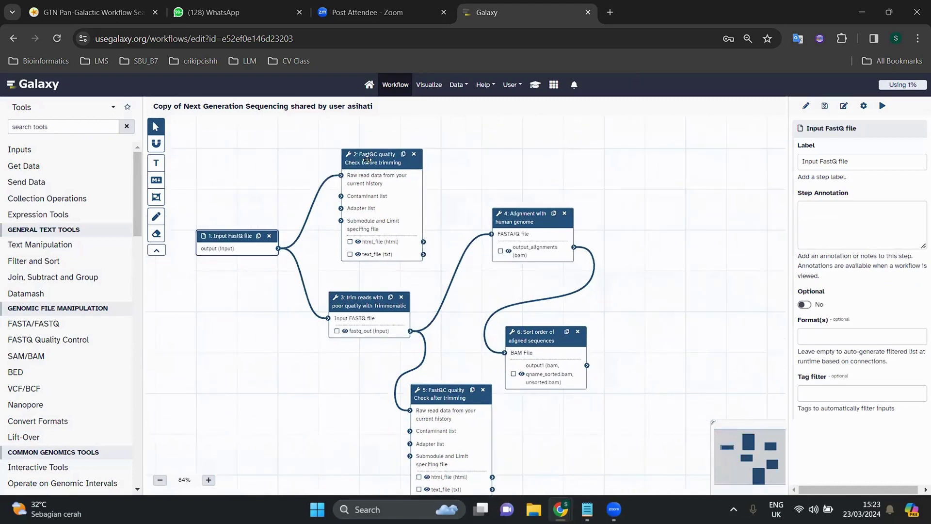
Step: Select the "FastQC quality Check before trimming" step and read through its tool parameters, output options and help text
click(367, 159)
mouse_move(368, 161)
mouse_down()
mouse_move(357, 161)
mouse_move(366, 163)
mouse_up()
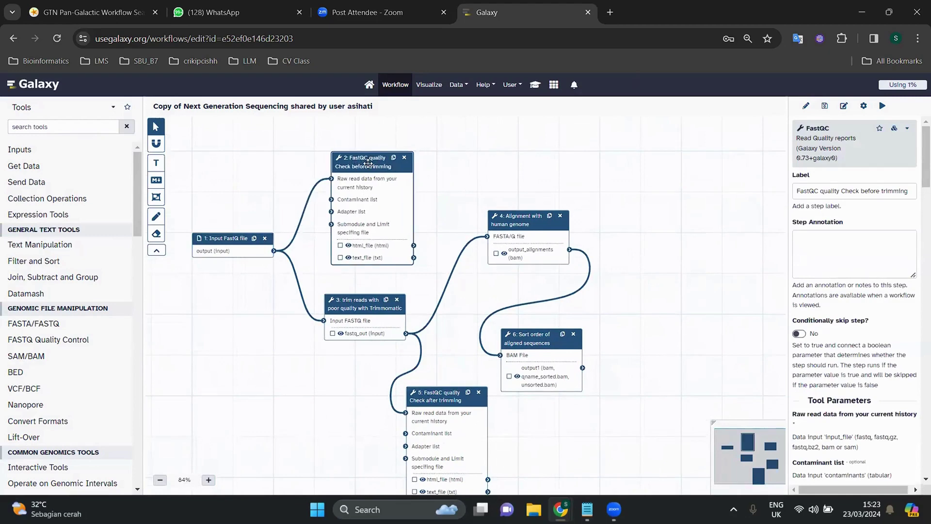
mouse_move(375, 174)
scroll(853, 229, down, 7)
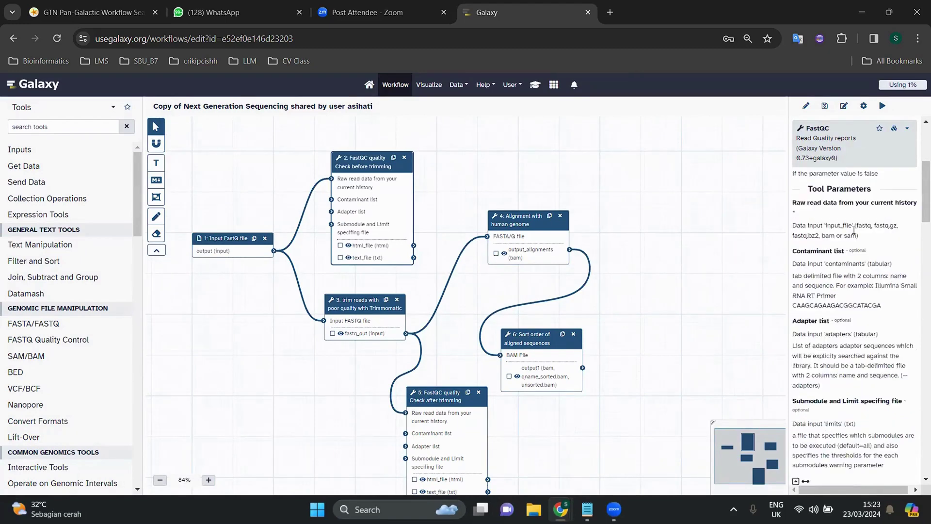
scroll(853, 230, down, 2)
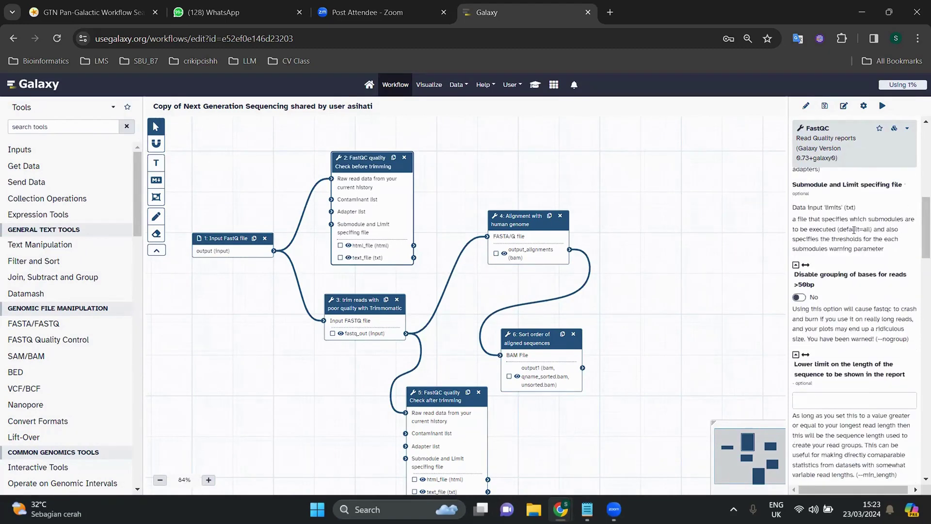
scroll(853, 230, down, 5)
scroll(855, 234, down, 5)
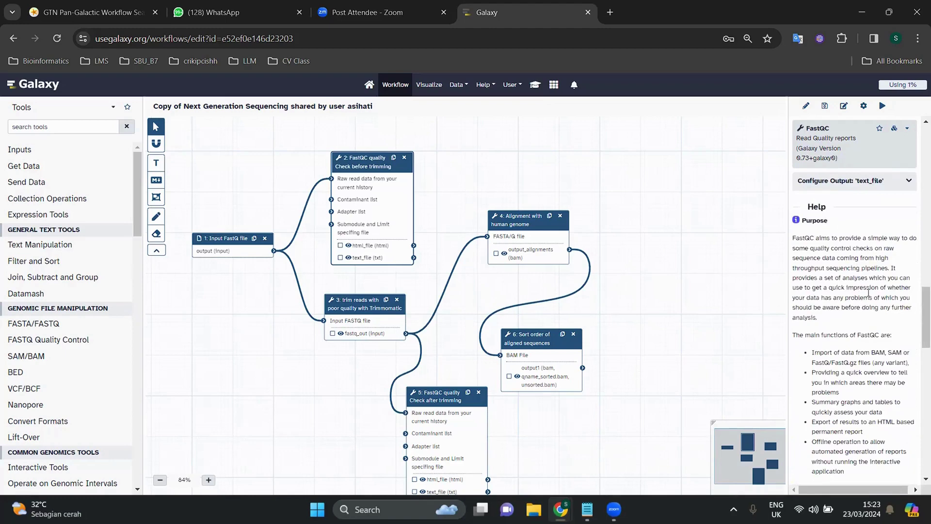
scroll(870, 304, down, 1)
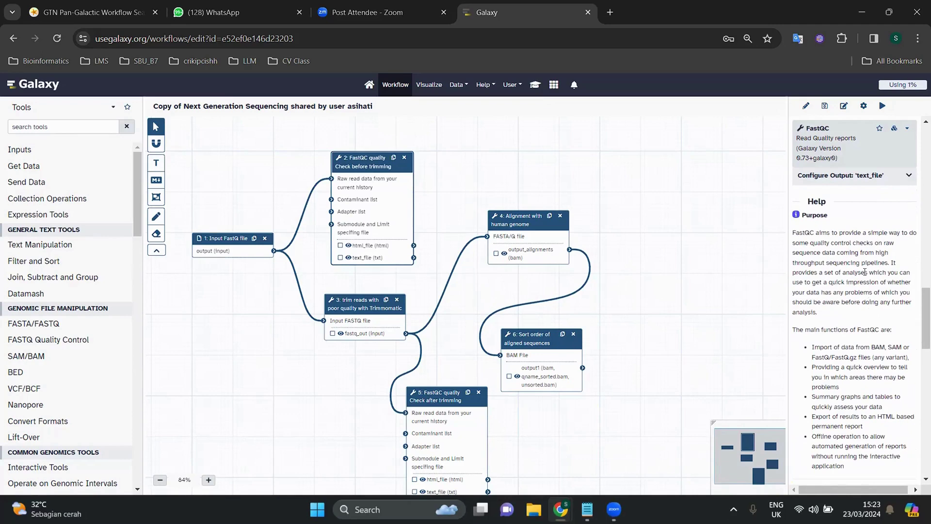
scroll(866, 286, down, 1)
scroll(870, 309, down, 2)
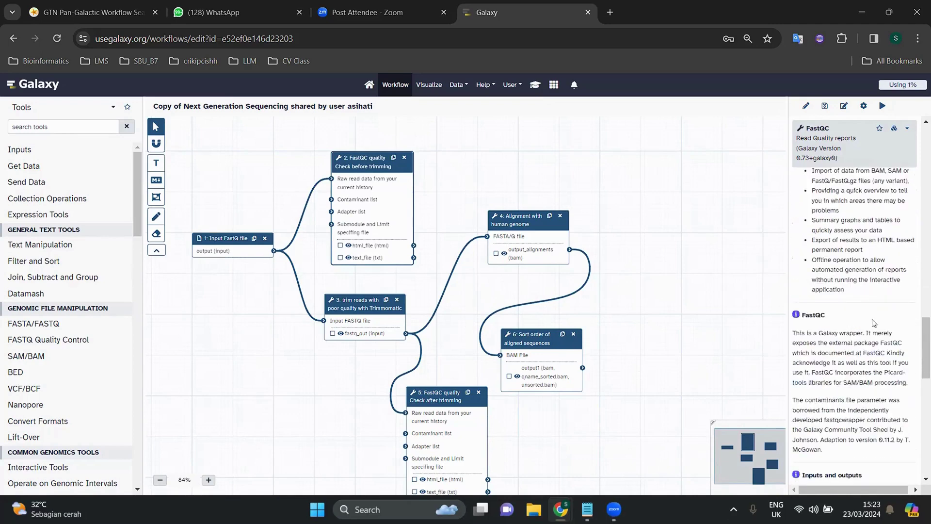
scroll(870, 325, up, 4)
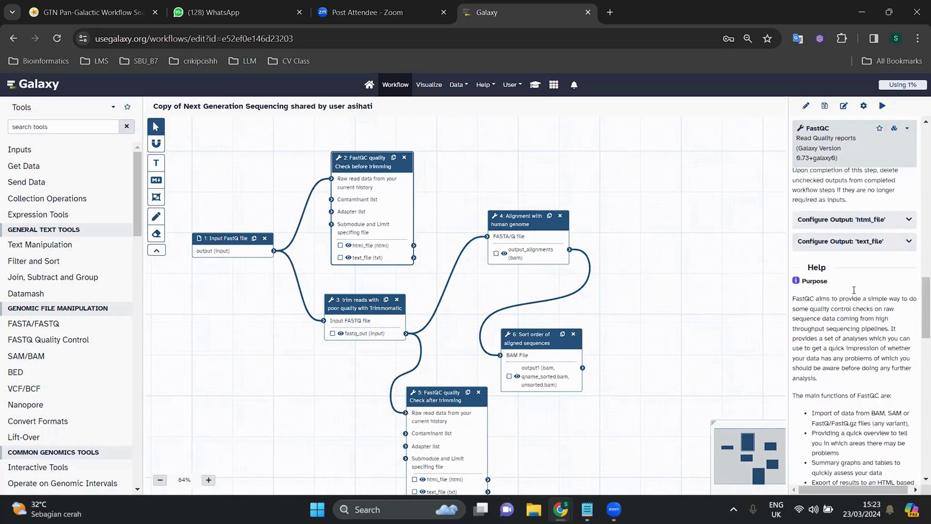
Step: Select the "trim reads with poor quality with Trimmomatic" step in the workflow and show its help text
scroll(862, 318, down, 2)
scroll(824, 295, up, 2)
click(350, 304)
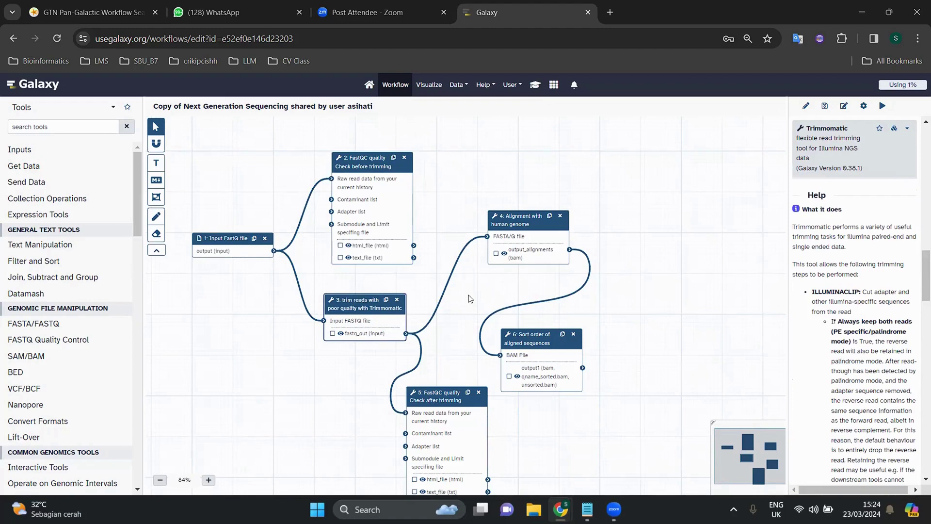
drag(468, 295, 435, 302)
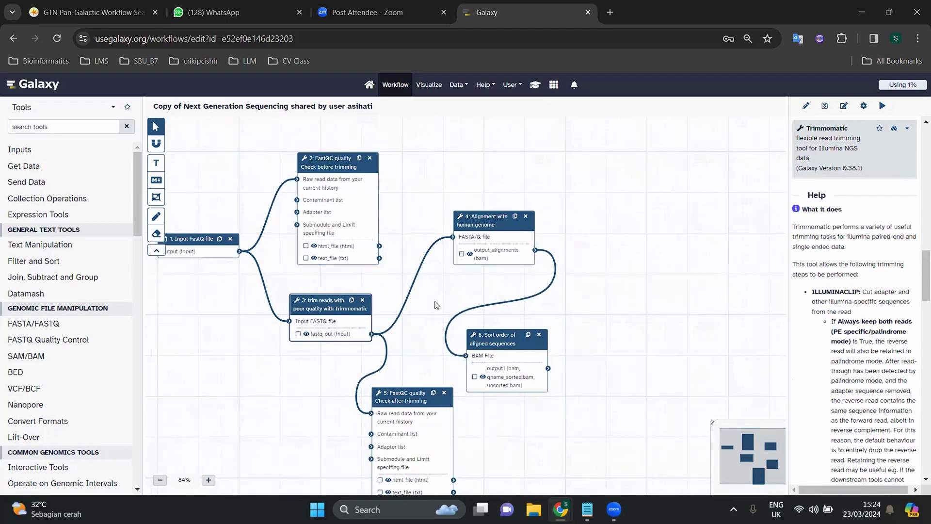
Step: Select the "Alignment with human genome" step and read through its HISAT2 output options and help introduction
drag(440, 231, 401, 240)
click(447, 233)
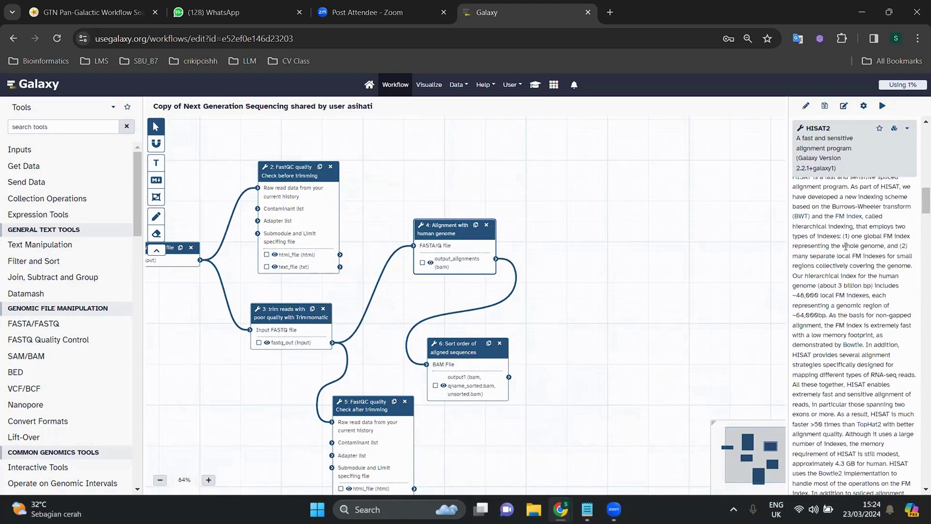
scroll(843, 321, up, 2)
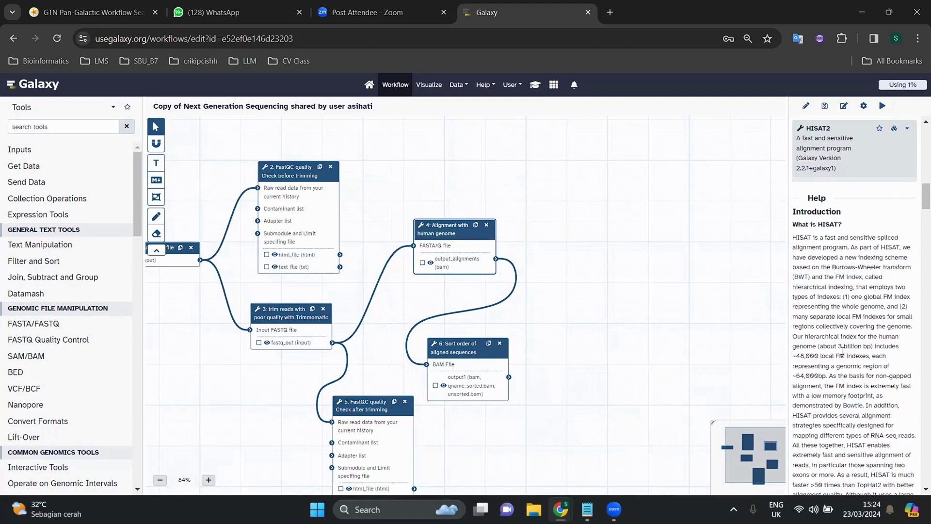
scroll(857, 361, up, 2)
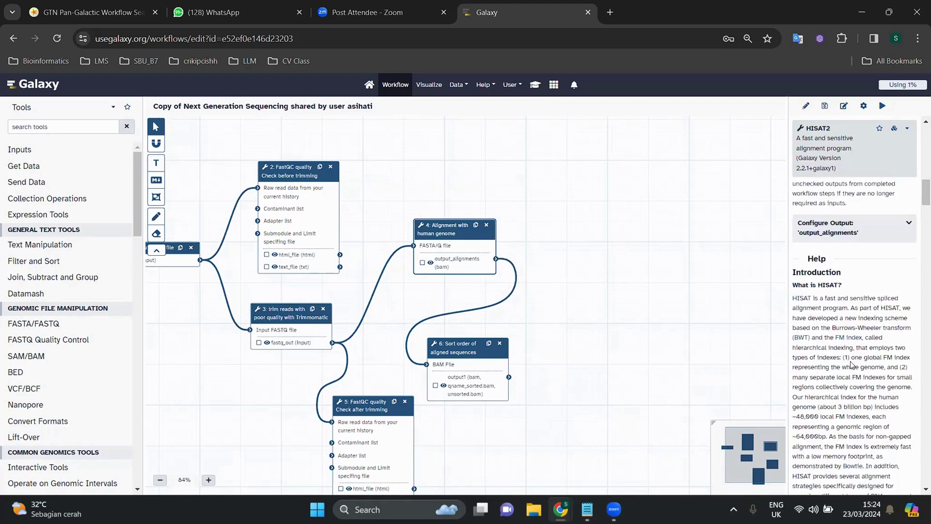
scroll(851, 364, up, 2)
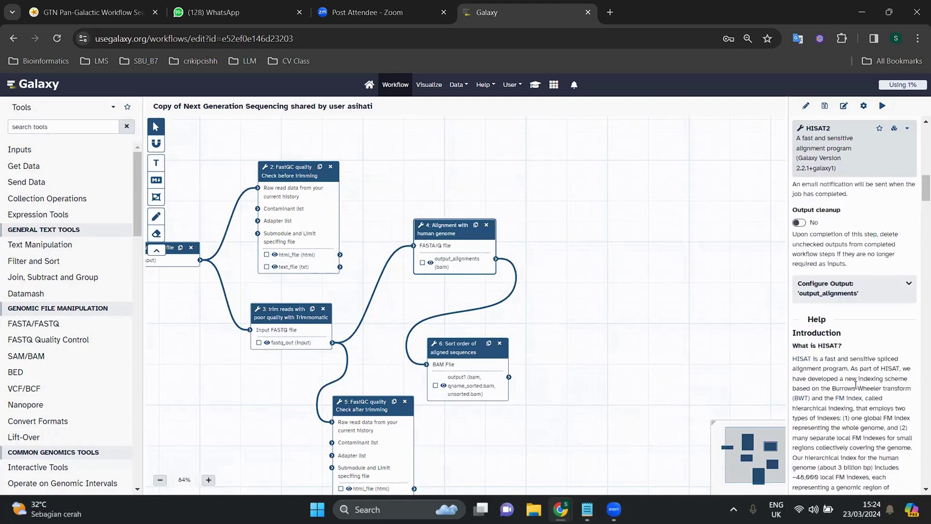
scroll(858, 383, up, 1)
scroll(798, 326, down, 1)
scroll(803, 275, down, 2)
double_click(817, 258)
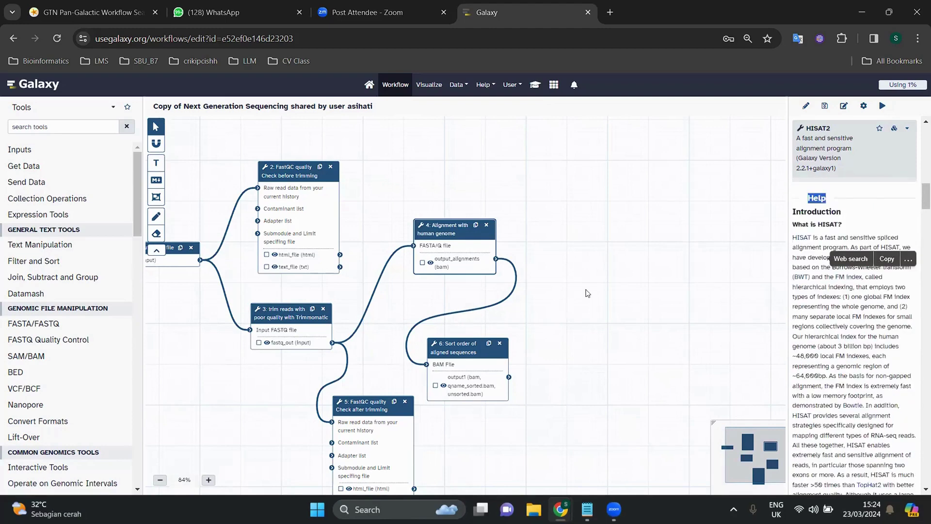
Step: Inspect the tool details of the "Sort order of aligned sequences" step and the "FastQC quality Check after trimming" step
drag(509, 330, 543, 313)
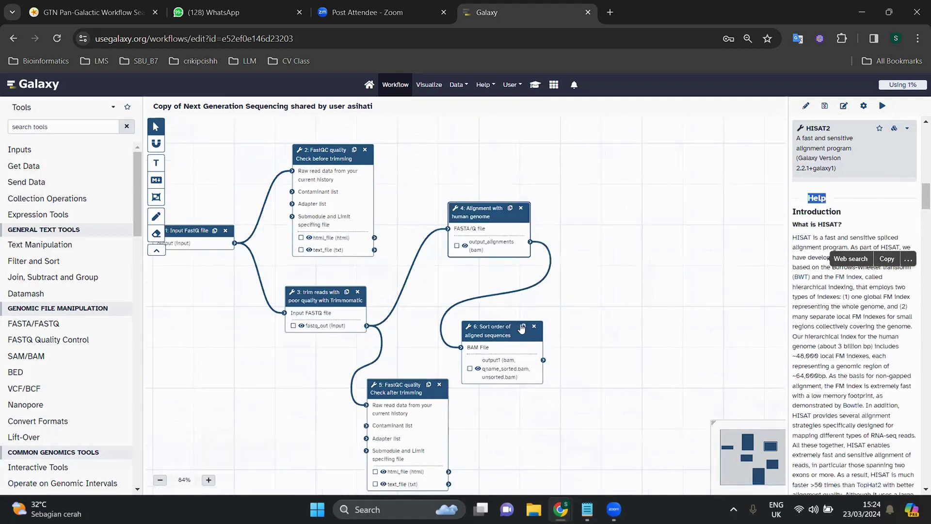
click(474, 328)
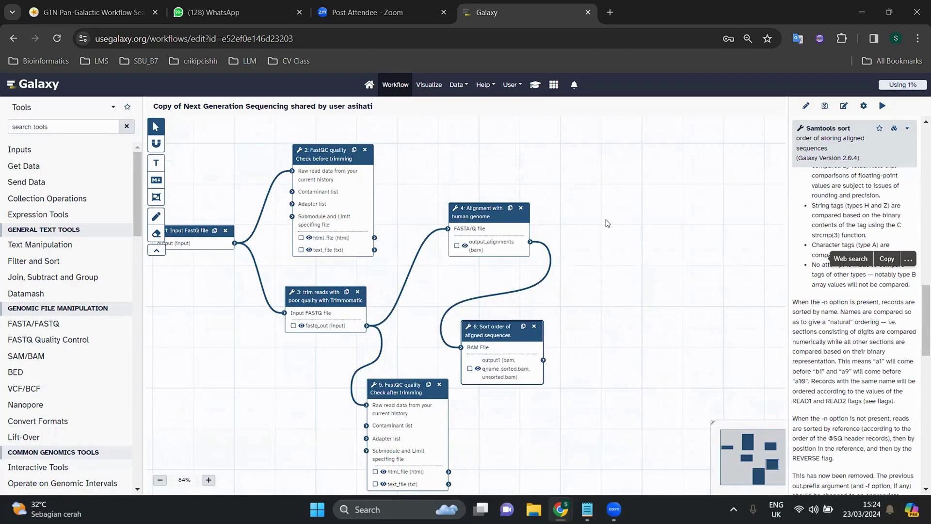
drag(546, 327, 554, 318)
drag(527, 356, 566, 287)
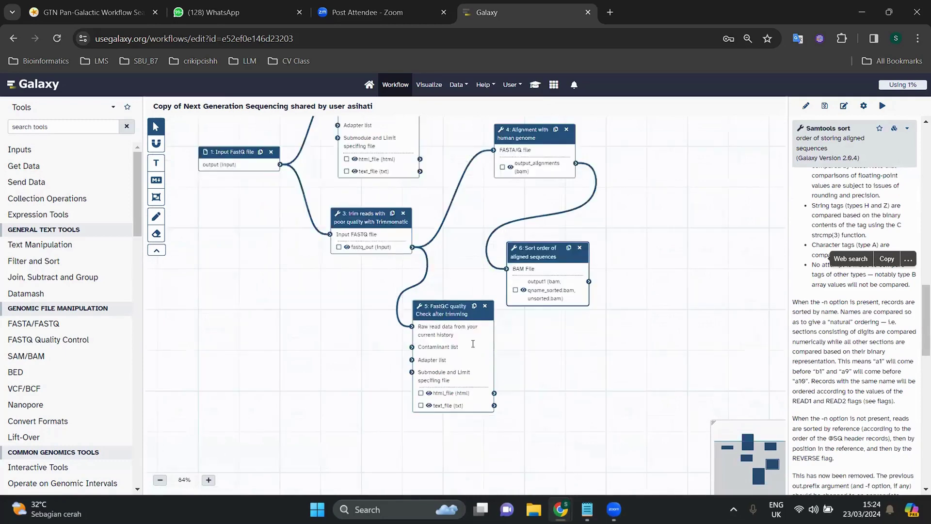
drag(444, 308, 461, 311)
click(461, 311)
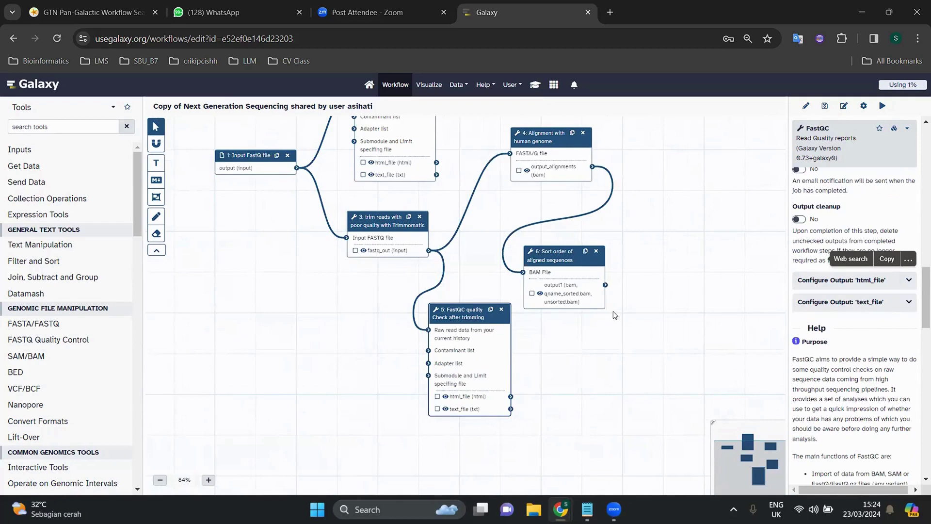
scroll(633, 336, right, 2)
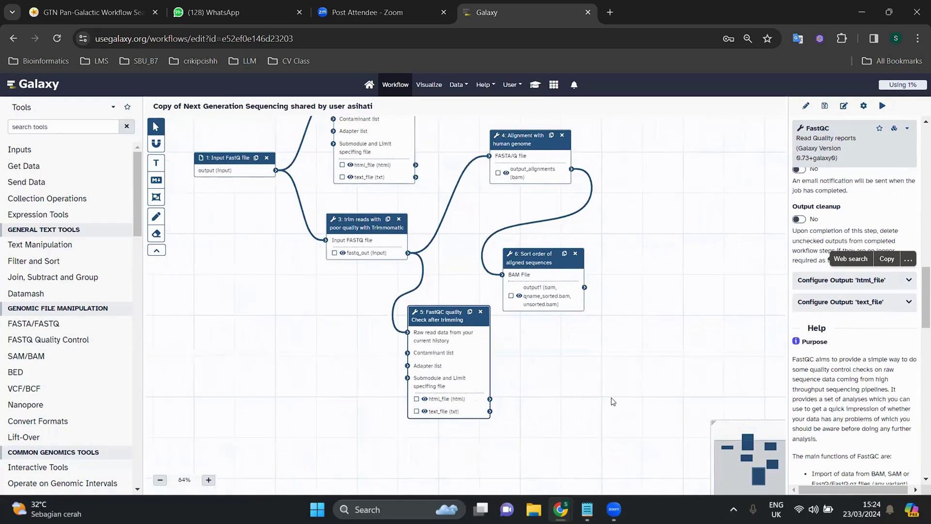
scroll(387, 160, up, 2)
scroll(425, 194, up, 3)
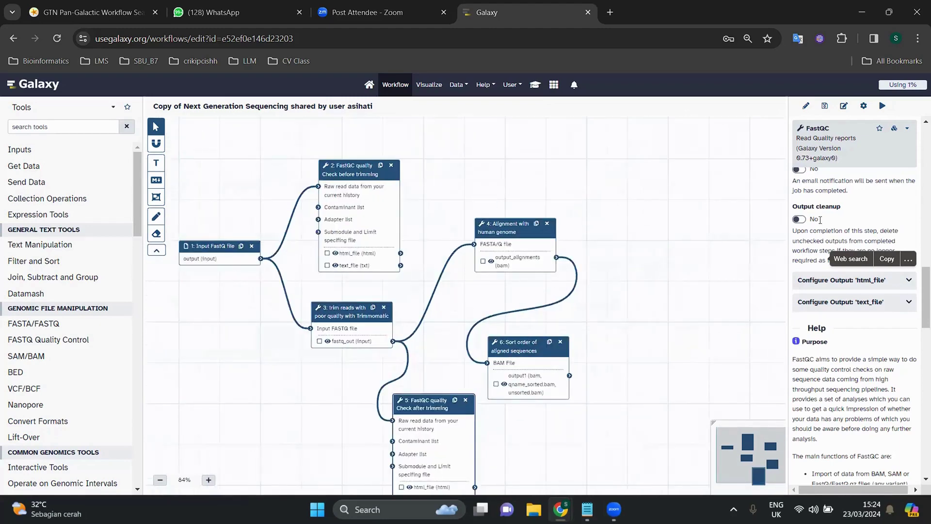
scroll(857, 225, up, 2)
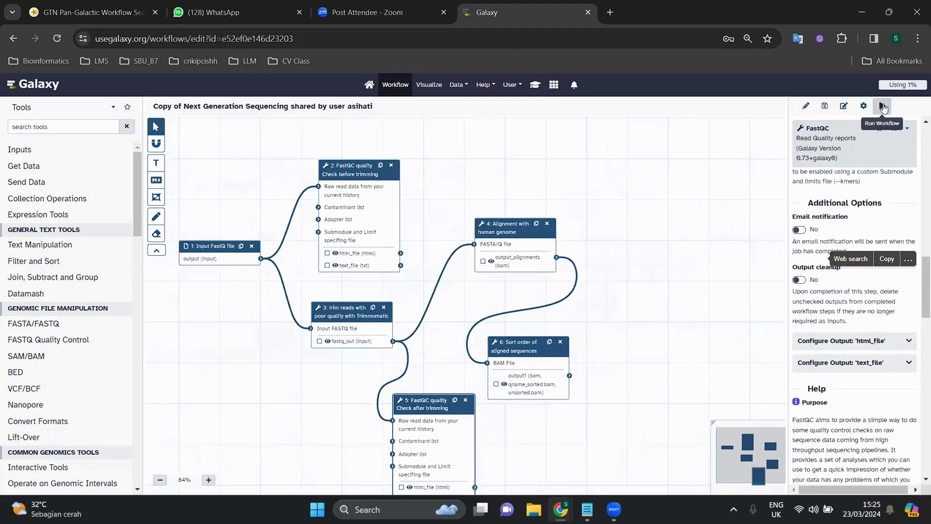
Step: Open the workflow's run form, and go to the ChIP-Seq Mouse Example folder in the data libraries
click(881, 107)
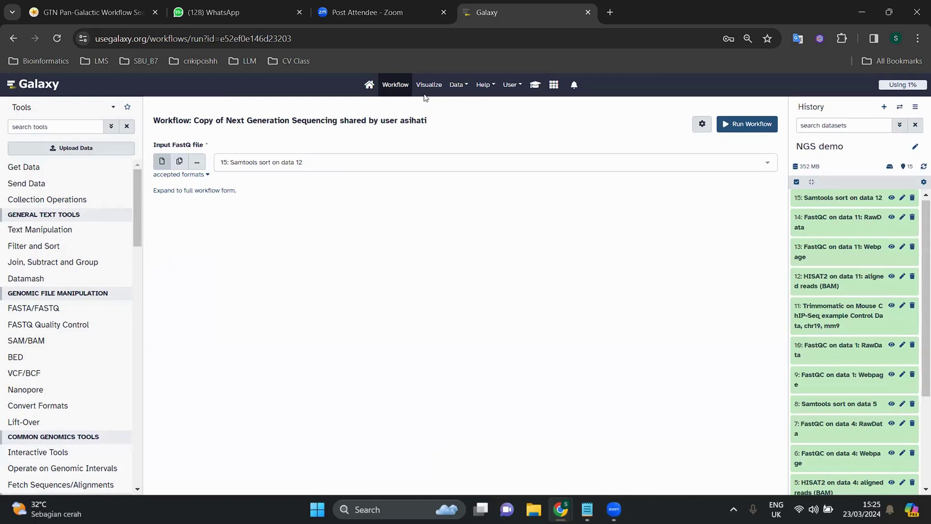
click(461, 86)
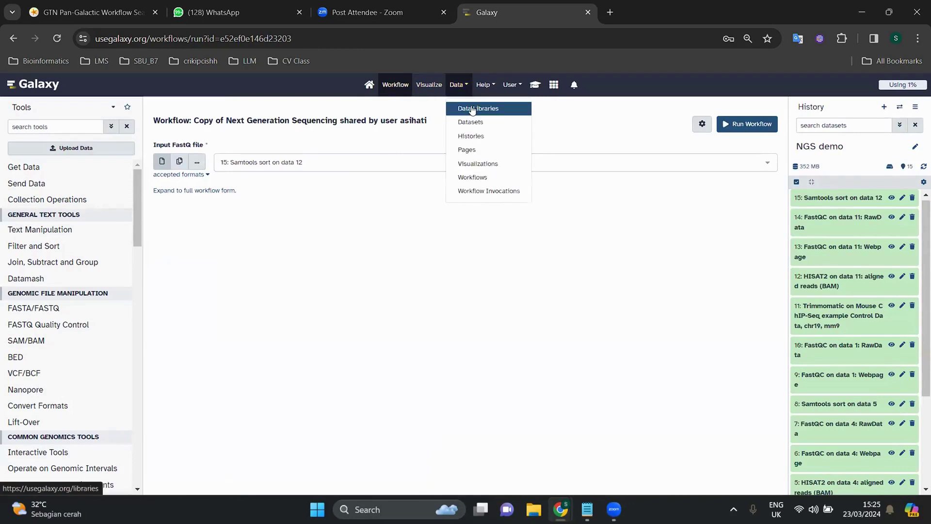
click(472, 111)
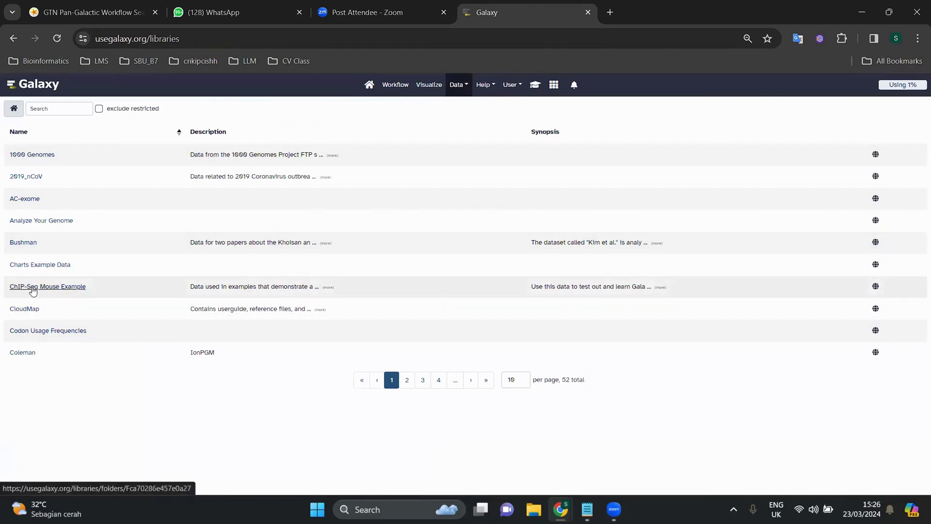
click(71, 291)
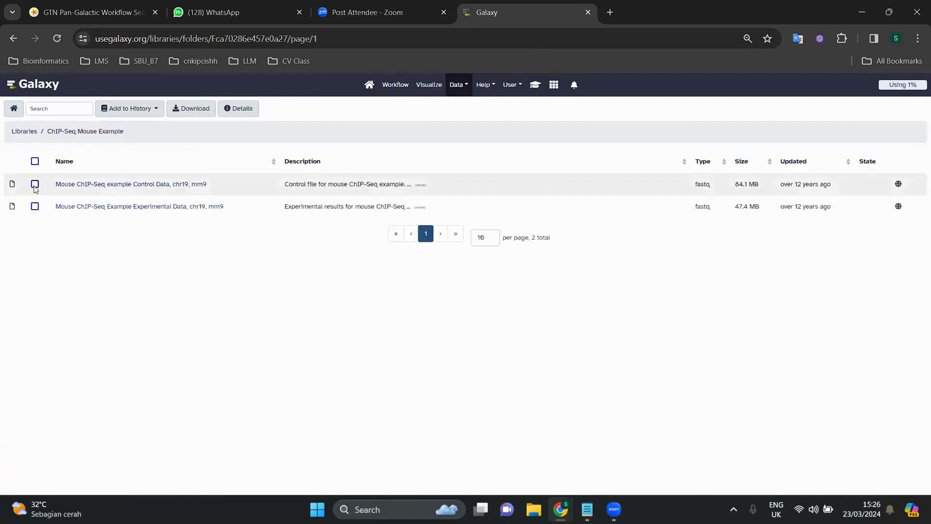
Step: Choose the "Mouse ChIP-Seq example Control Data, chr19, mm9" file for adding to a history as a dataset
click(35, 184)
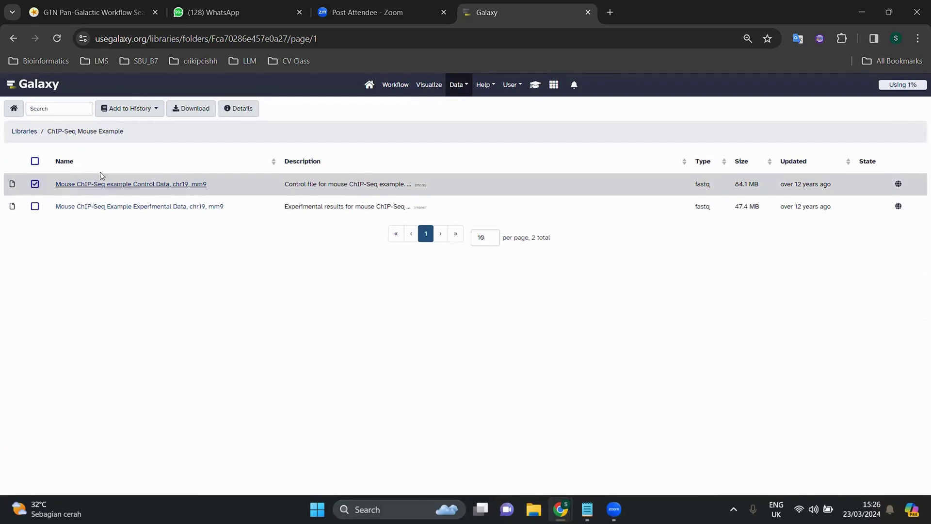
click(138, 112)
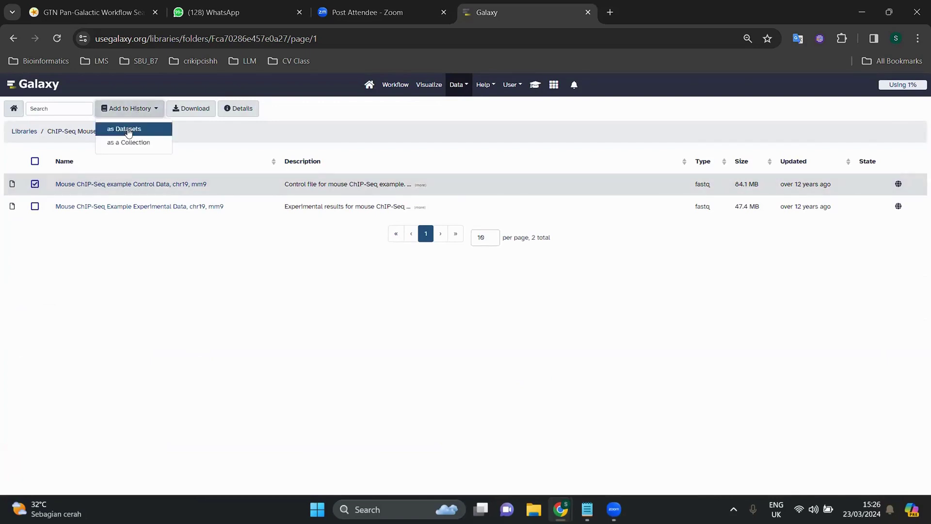
click(131, 130)
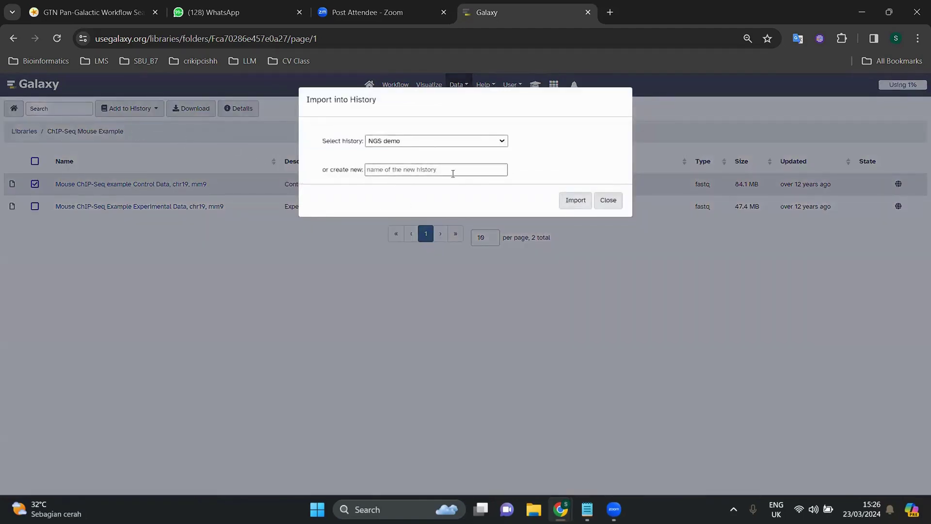
Step: Import the selected control dataset into a new history named "NGS workflow" and open that history for analysis
click(426, 141)
click(326, 149)
click(376, 173)
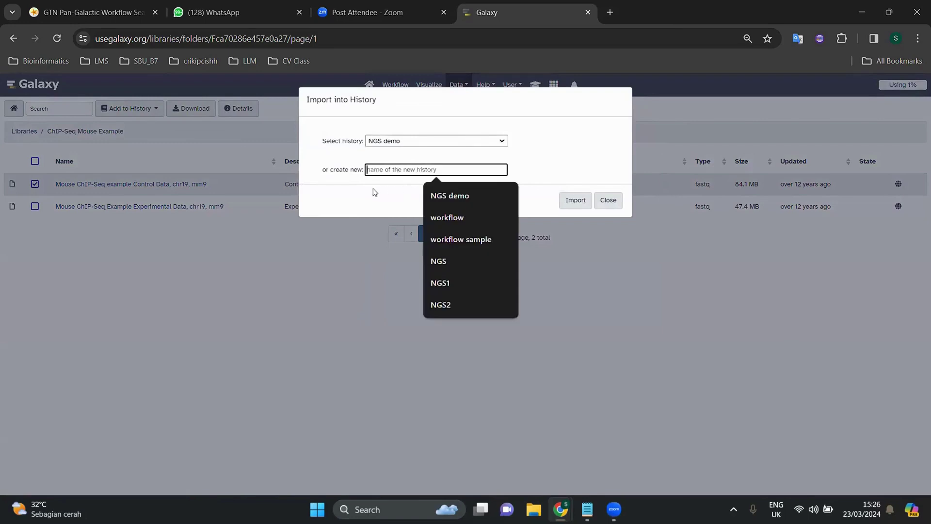
click(392, 173)
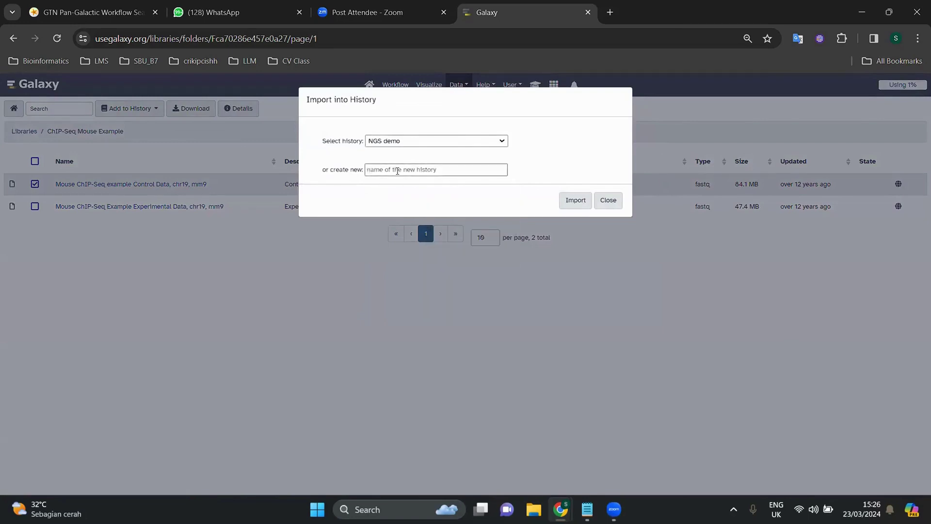
click(397, 170)
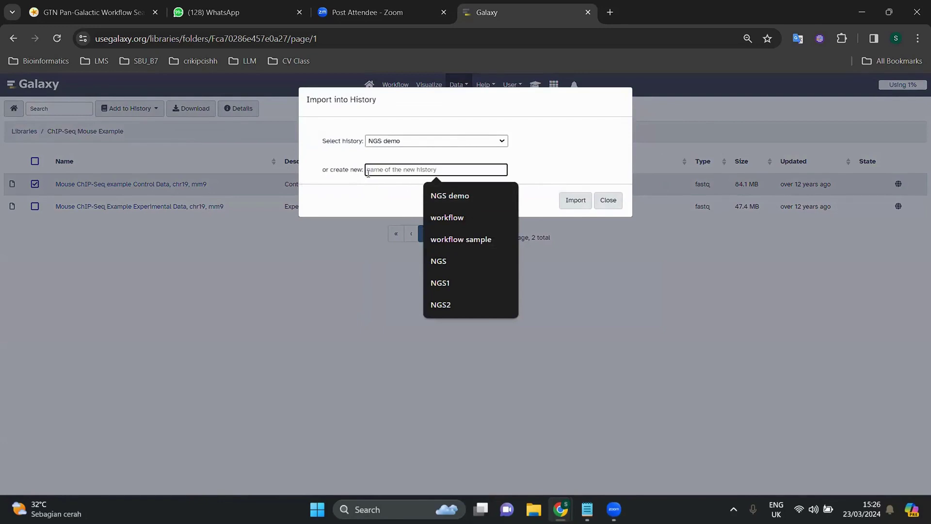
text(NGS workflow)
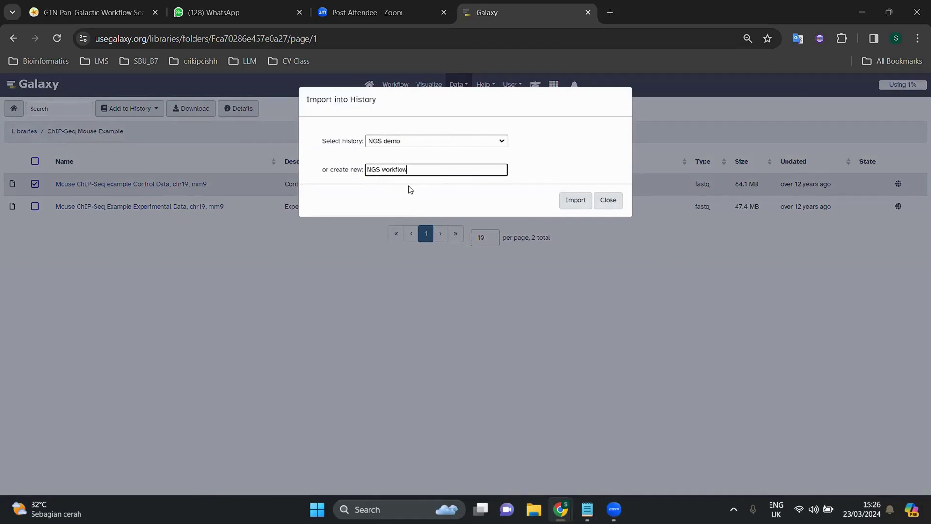
click(576, 202)
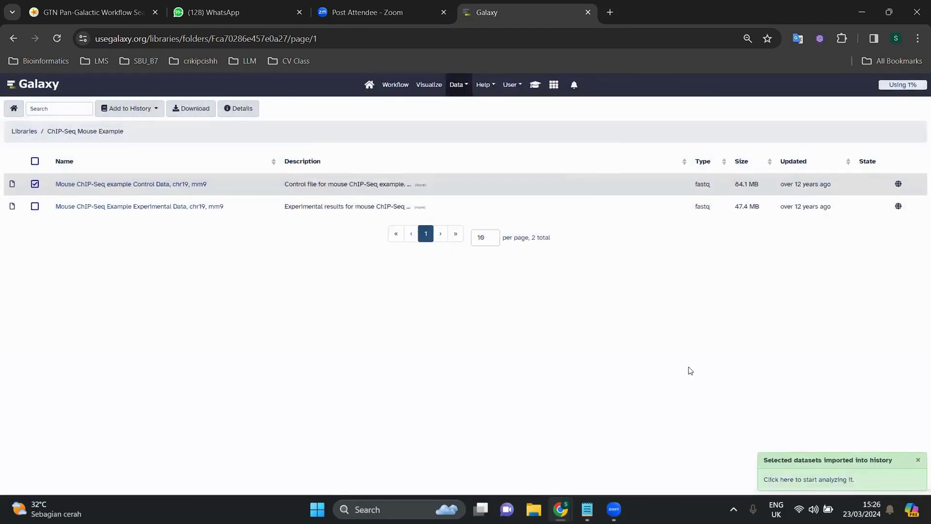
click(803, 480)
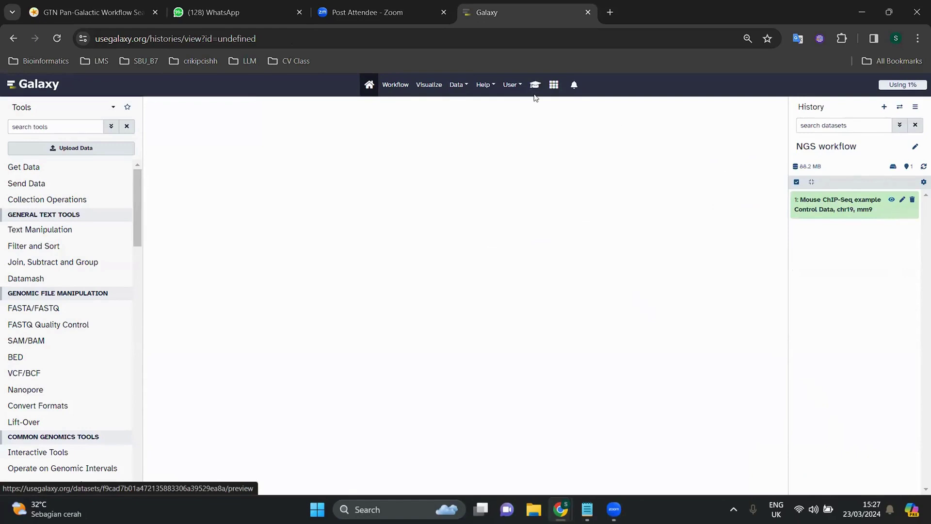
Step: Run the newest Copy of Next Generation Sequencing workflow with the Mouse ChIP-Seq control data as the Input FastQ file
click(395, 86)
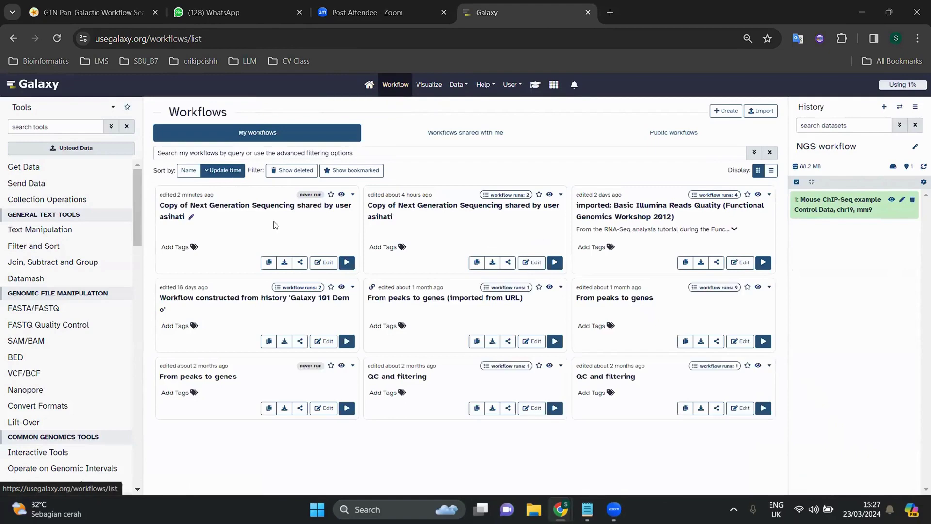
click(346, 265)
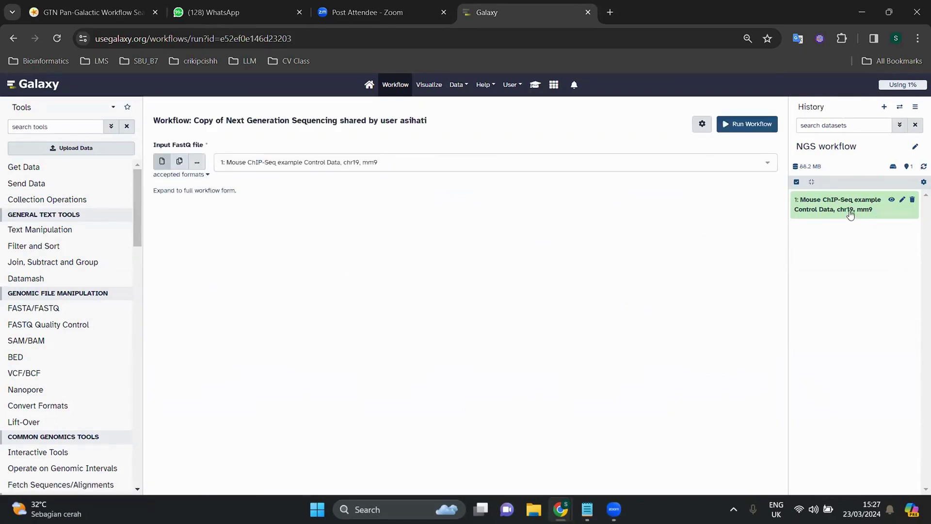
drag(852, 208, 262, 169)
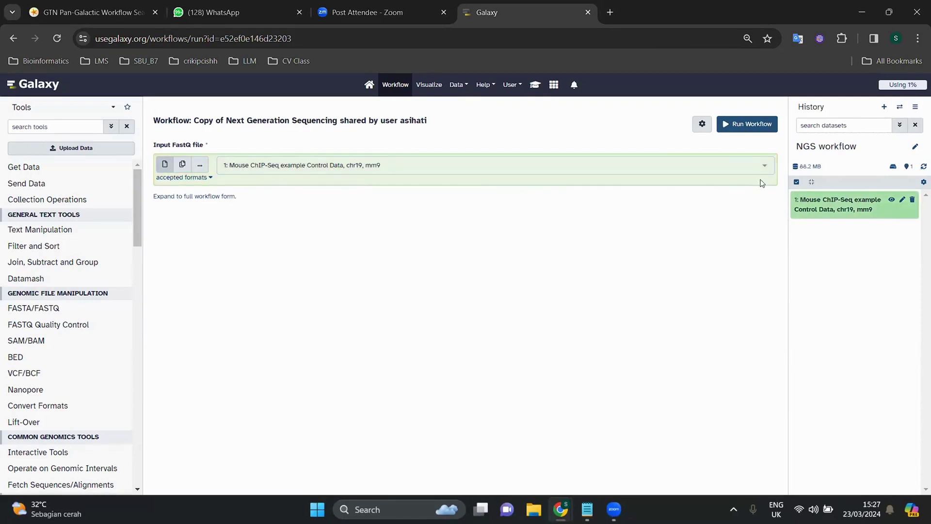
click(744, 125)
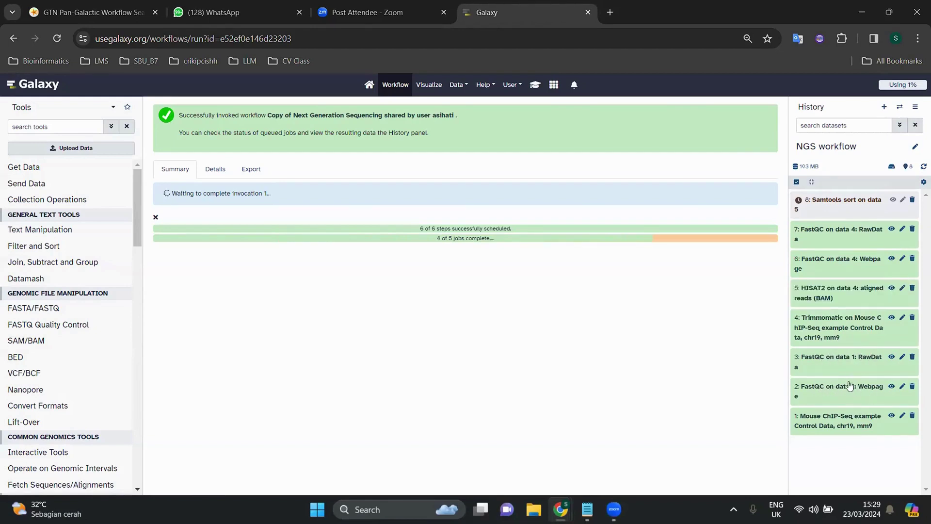
Step: View the FastQC webpage report for data 1 and the trimmed reads in the Trimmomatic output
click(891, 388)
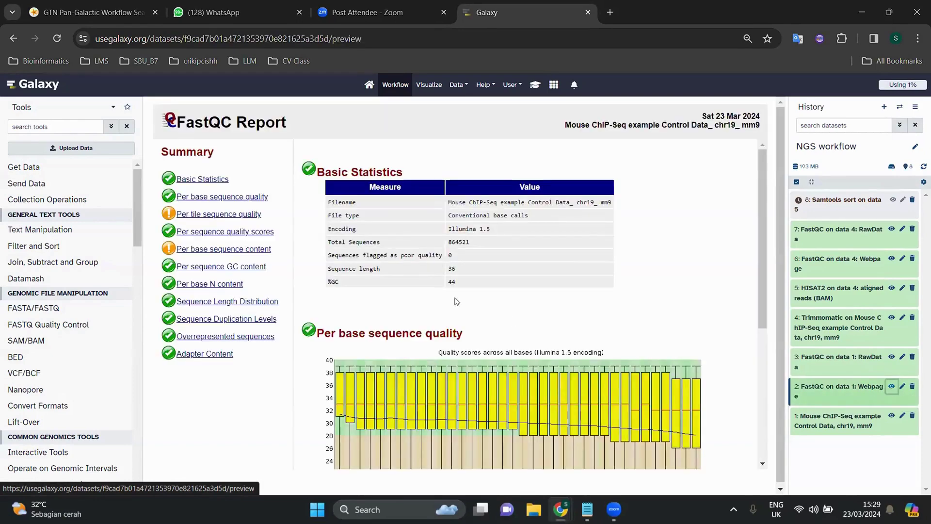
scroll(430, 262, down, 1)
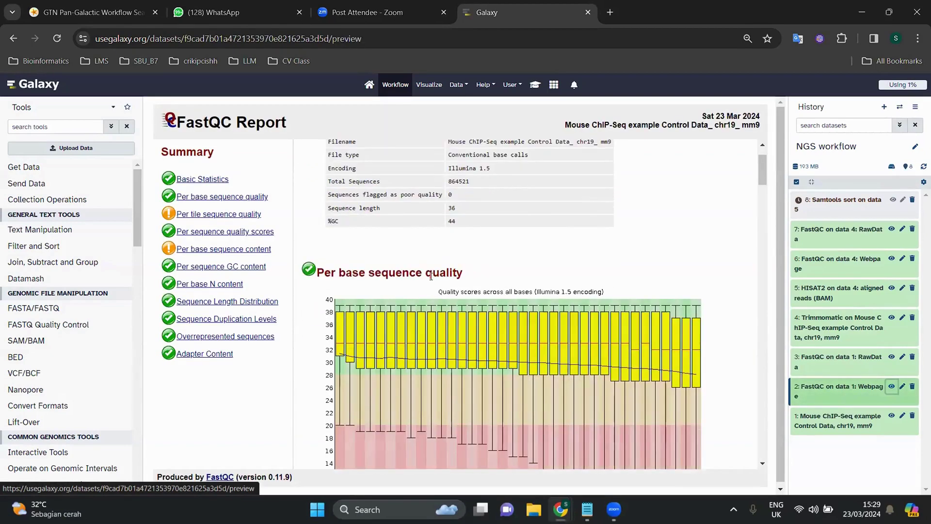
scroll(424, 268, up, 1)
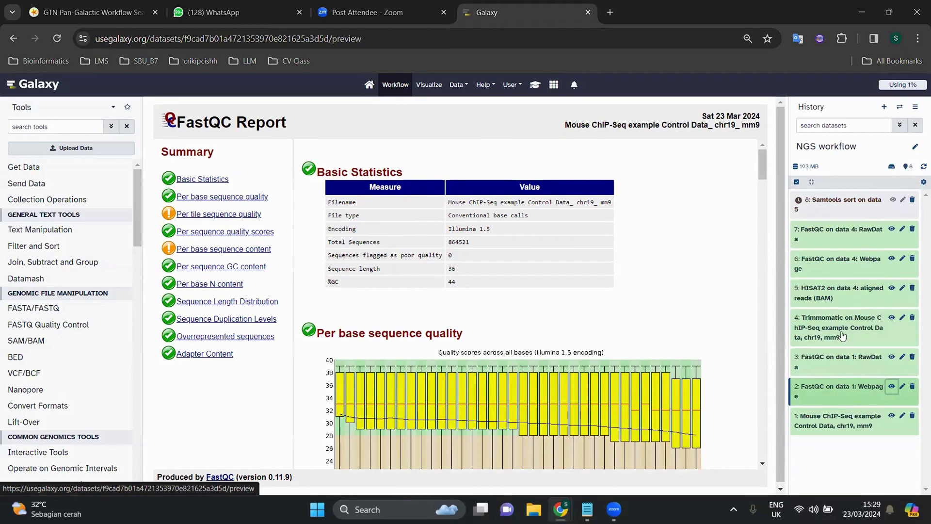
click(892, 319)
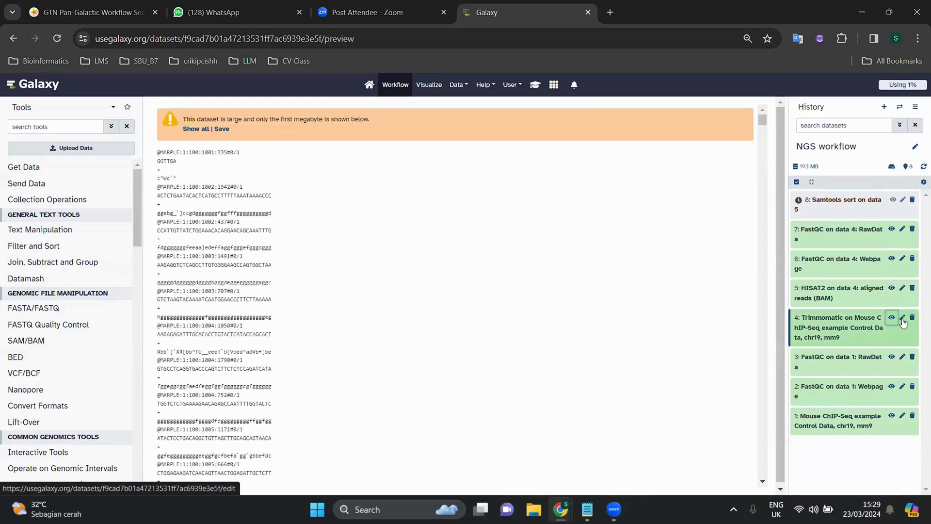
Step: Open the attributes of the Trimmomatic output, enlarge its info text, and review the line on surviving and dropped reads
click(903, 319)
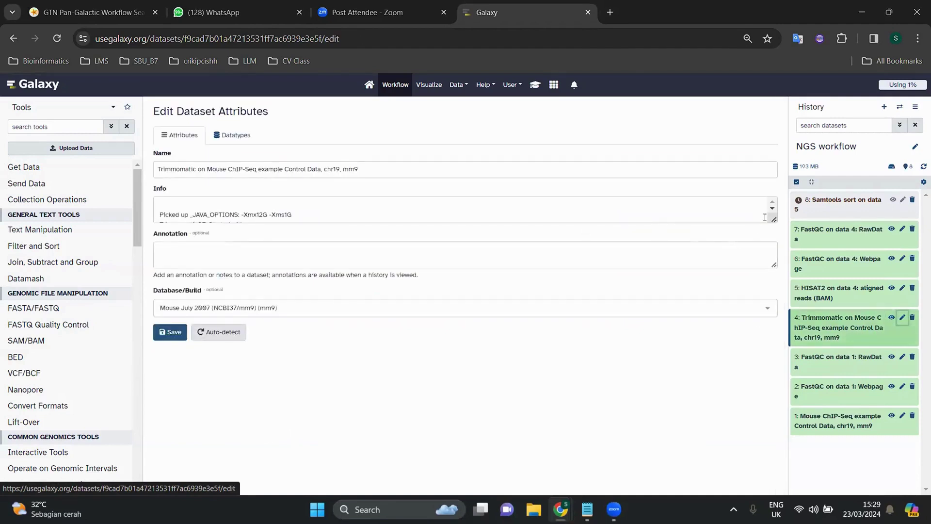
drag(772, 219, 764, 306)
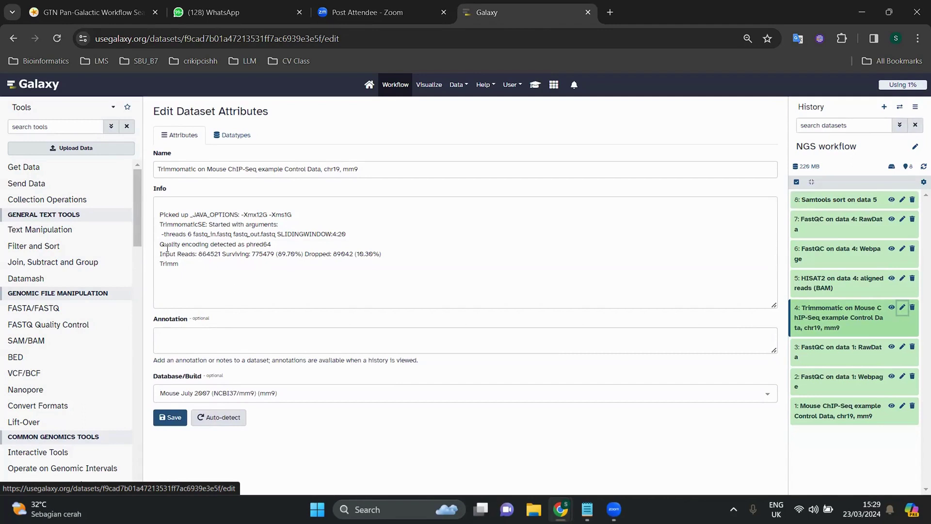
drag(160, 253, 381, 254)
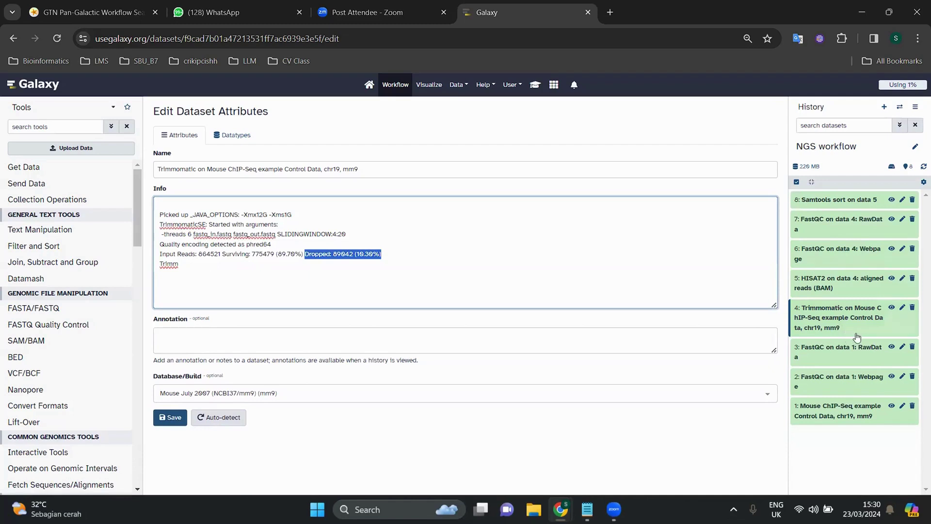
Step: Display the HISAT2 aligned reads (BAM) in the UCSC Genome Browser, examine the custom tracks, and return to the history
click(837, 284)
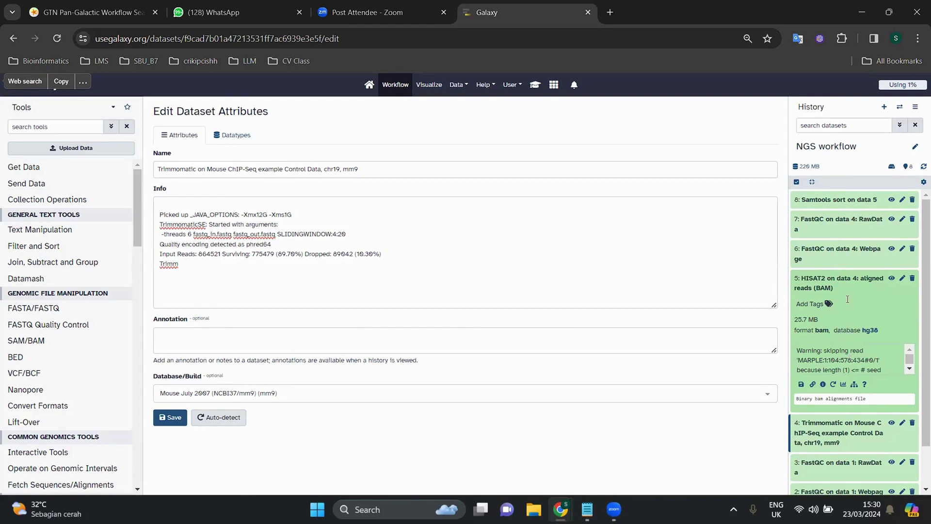
click(842, 386)
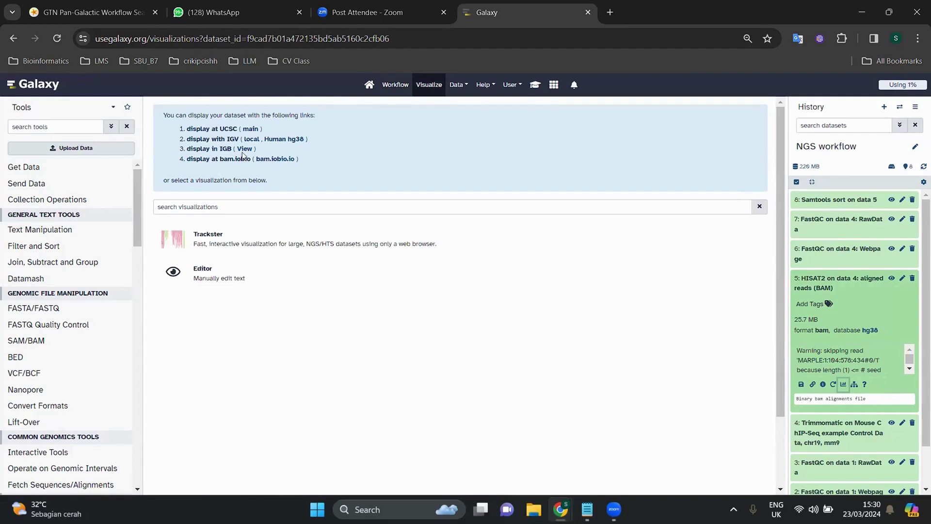
click(251, 138)
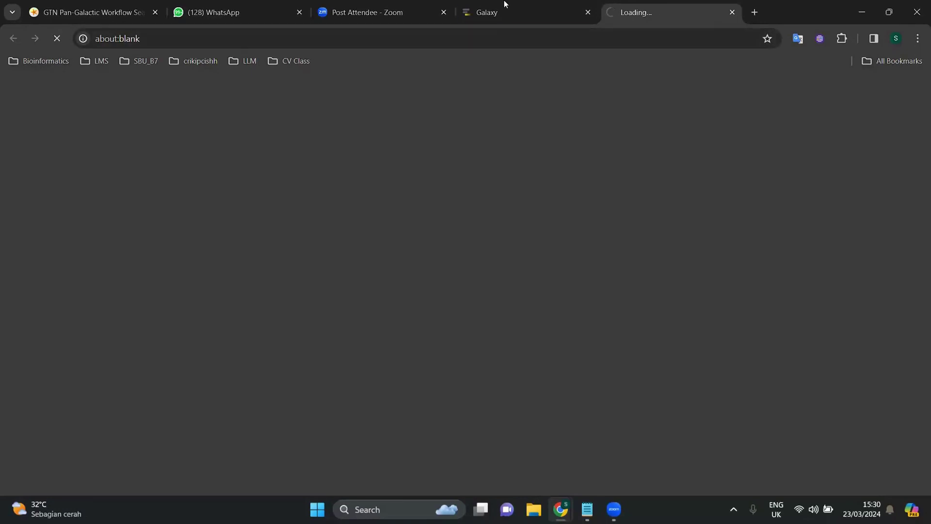
click(514, 12)
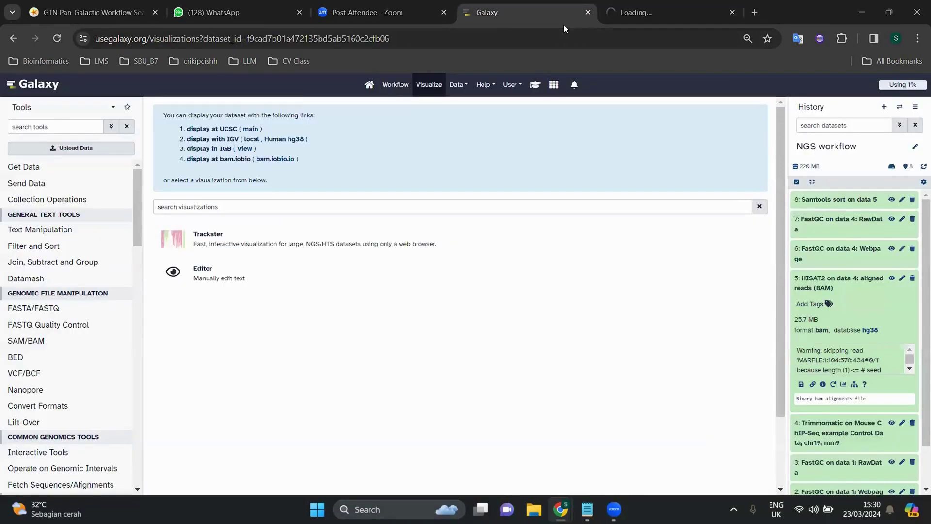
click(647, 14)
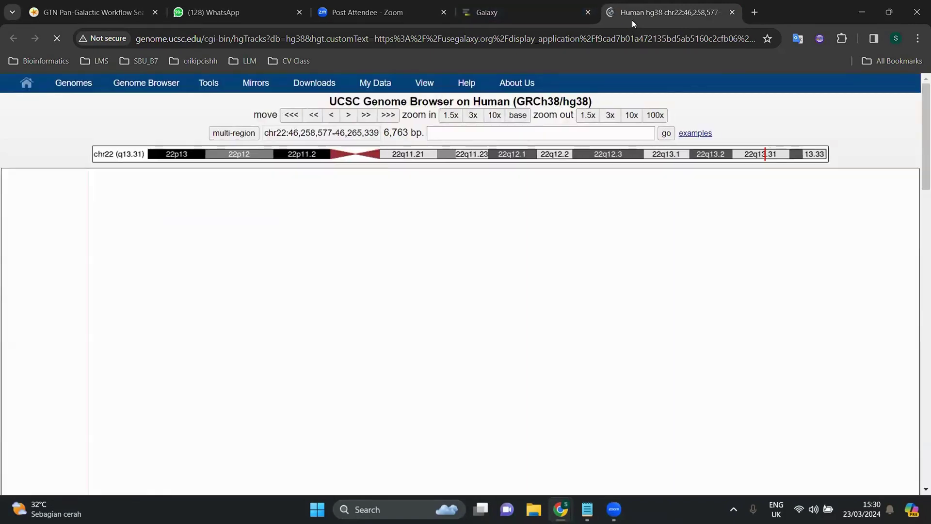
scroll(436, 262, down, 6)
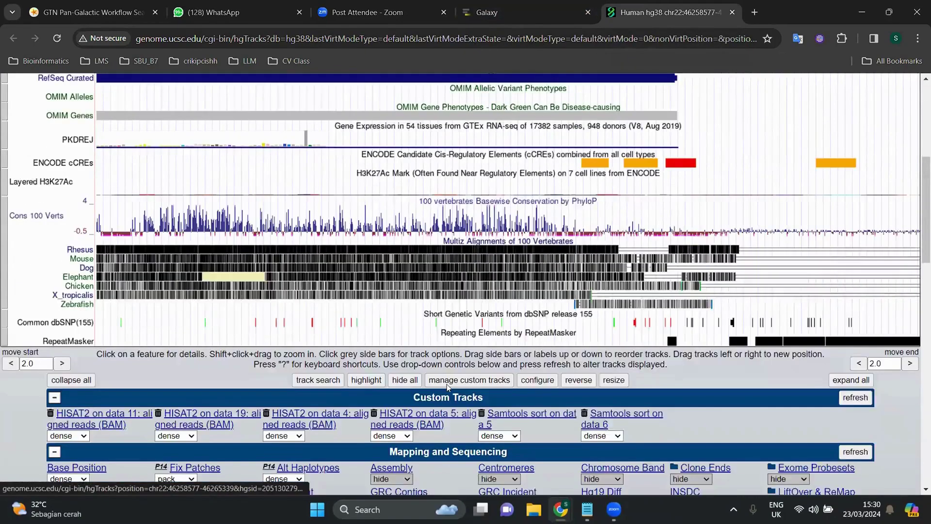
scroll(447, 386, up, 5)
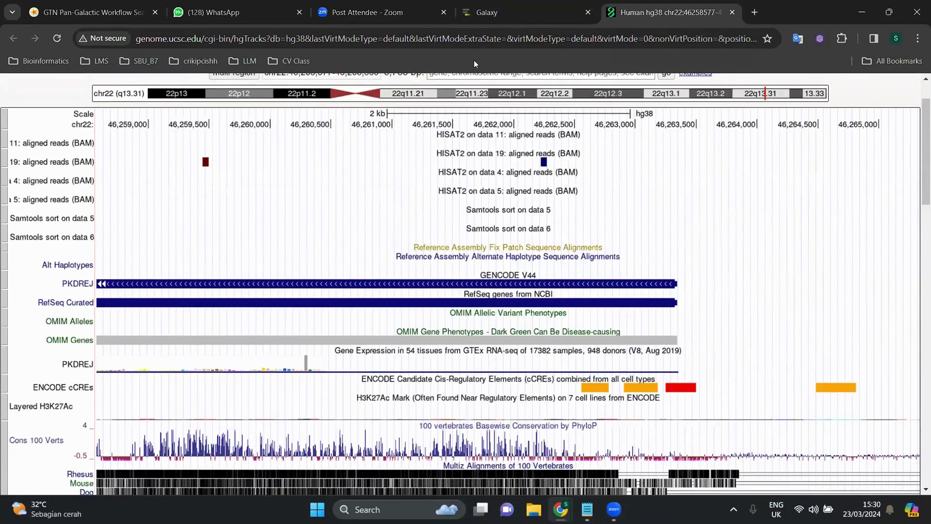
click(487, 12)
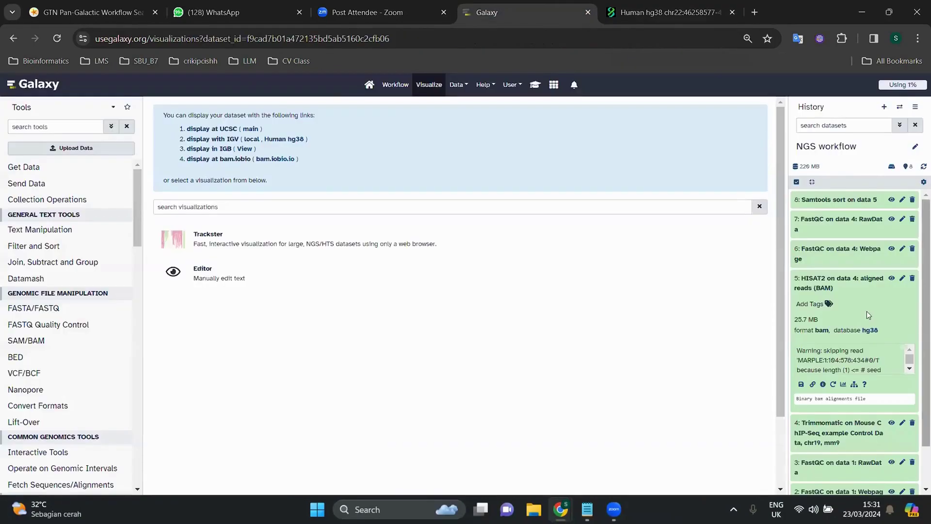
Step: View the FastQC webpage report for data 4 and check the basic statistics and per base sequence quality of the trimmed reads
click(846, 259)
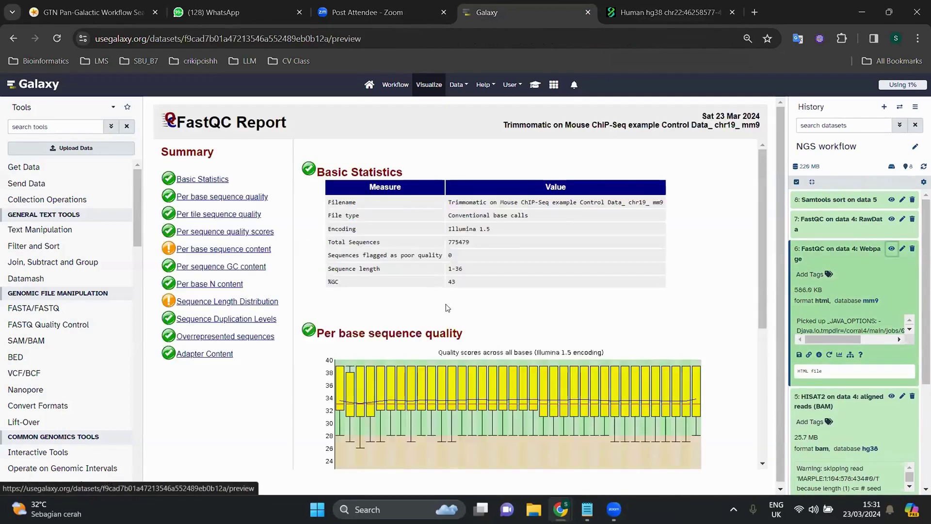
scroll(455, 294, down, 1)
scroll(507, 285, up, 1)
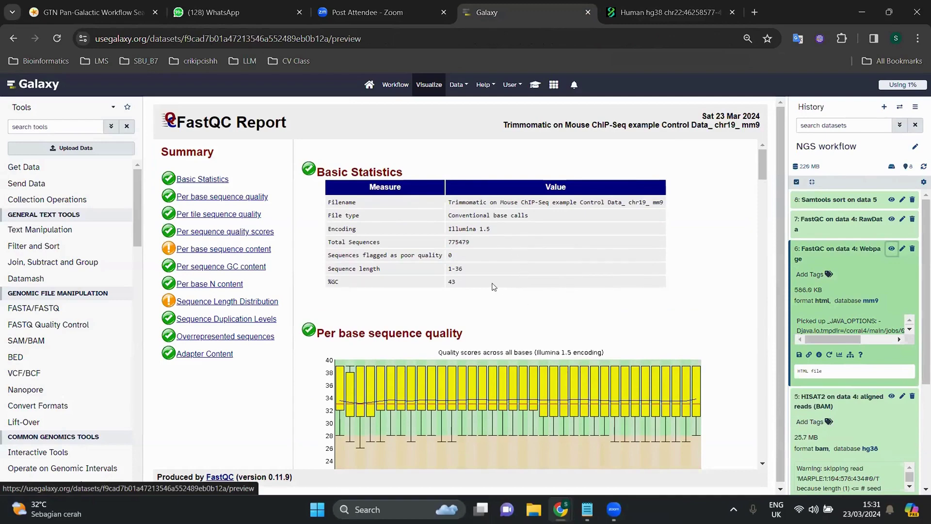
scroll(483, 286, down, 2)
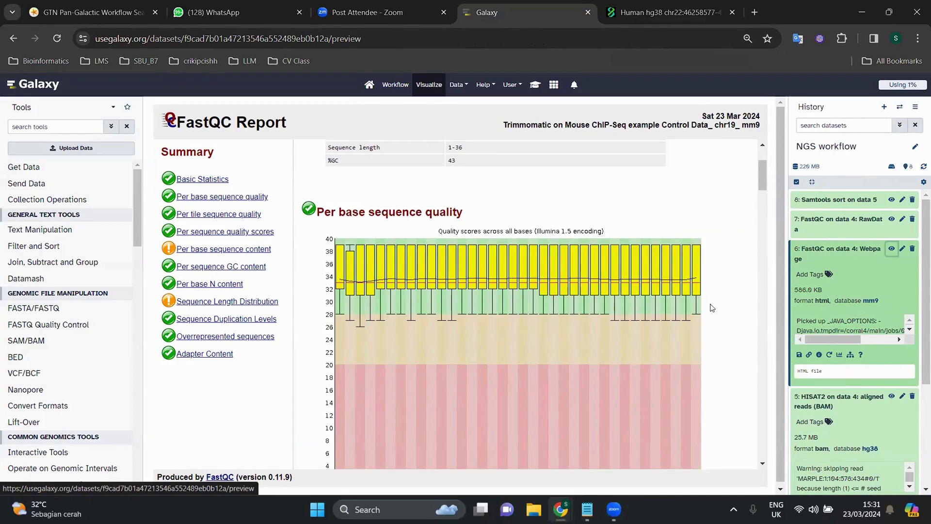
scroll(865, 431, down, 4)
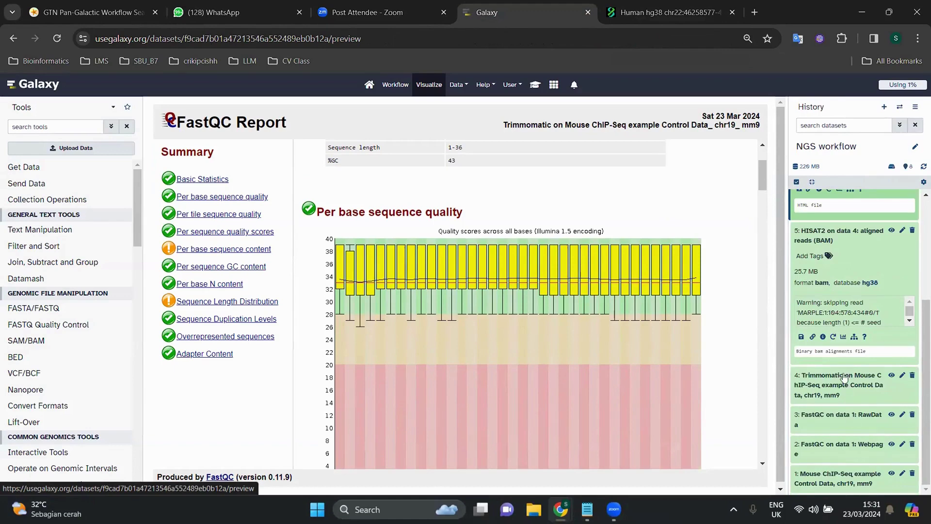
scroll(844, 378, up, 3)
scroll(822, 225, up, 1)
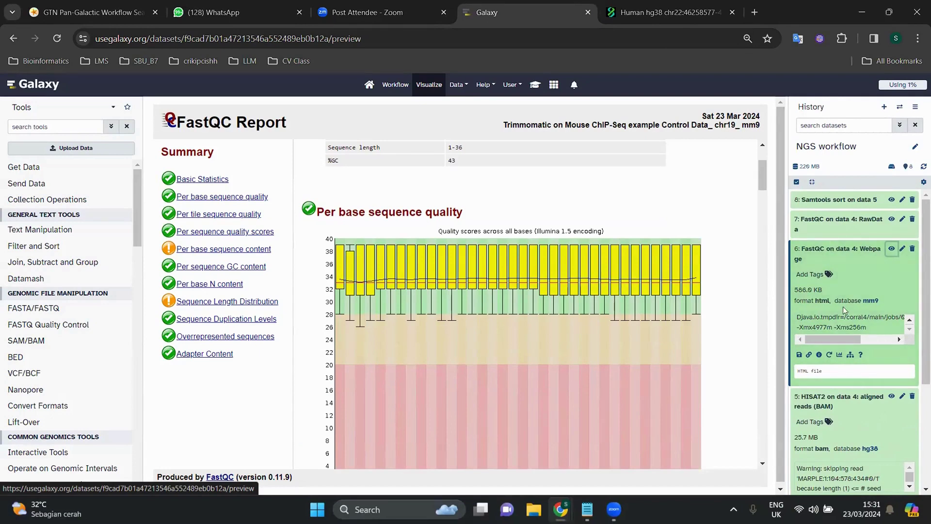
Step: Expand the Samtools sort on data 5 dataset and open its visualization options
click(855, 200)
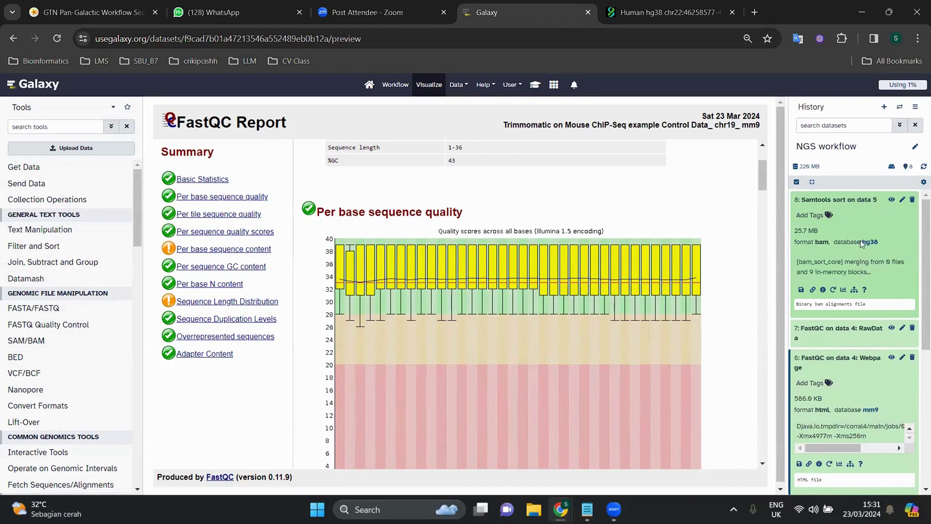
click(843, 289)
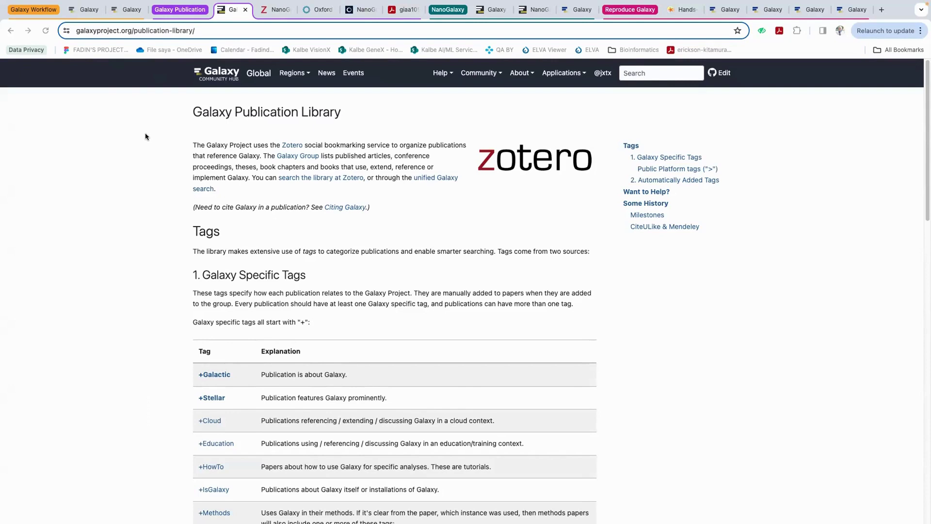
Step: Switch from the Galaxy Publication Library to the unified Galaxy search, search for "nanopore", and browse the Pan-Galactic Google Search results
click(439, 180)
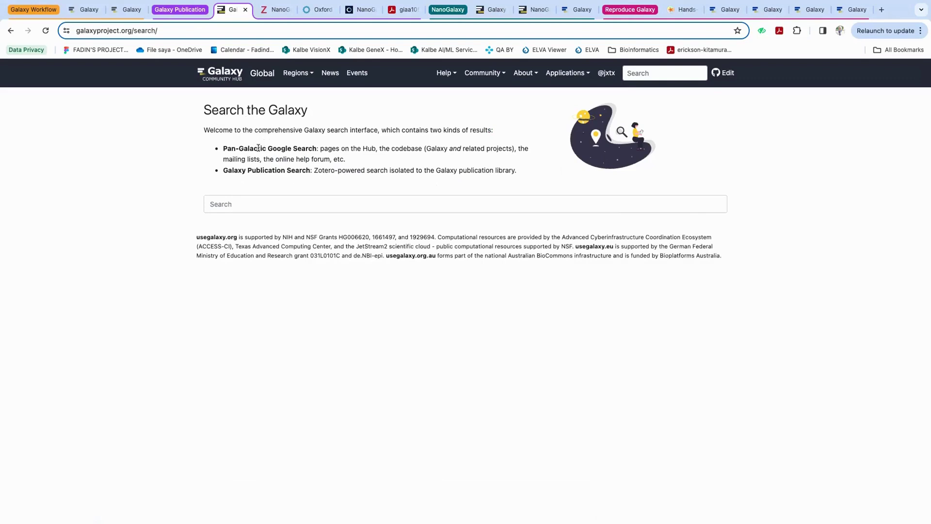
click(248, 200)
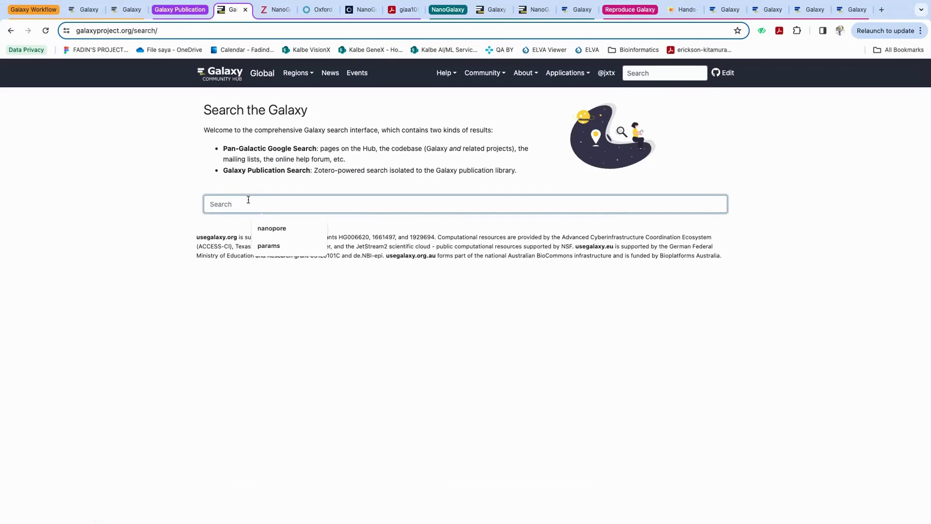
click(269, 227)
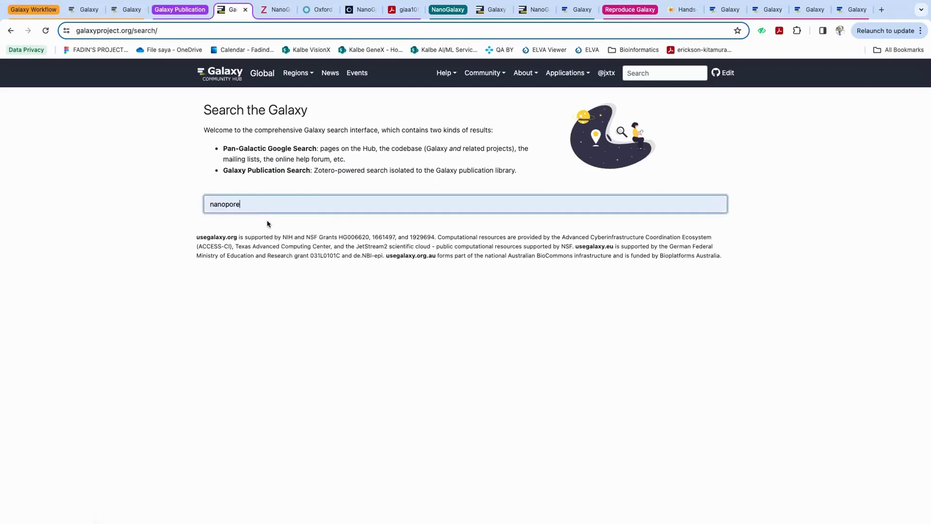
key(Return)
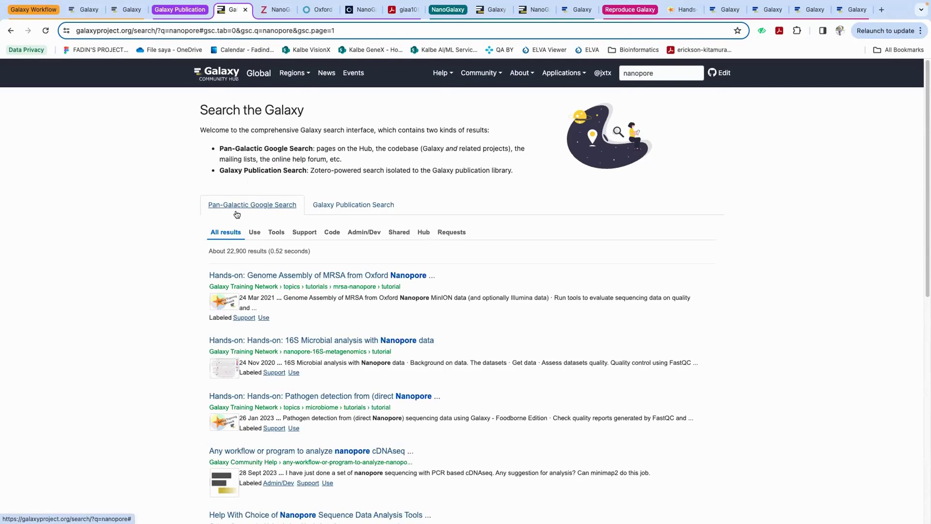
scroll(206, 304, down, 1)
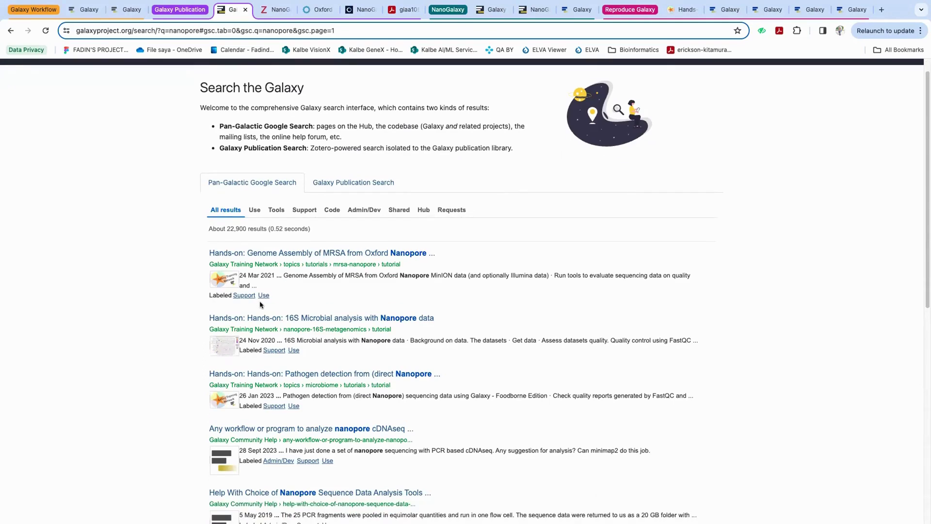
scroll(261, 304, down, 1)
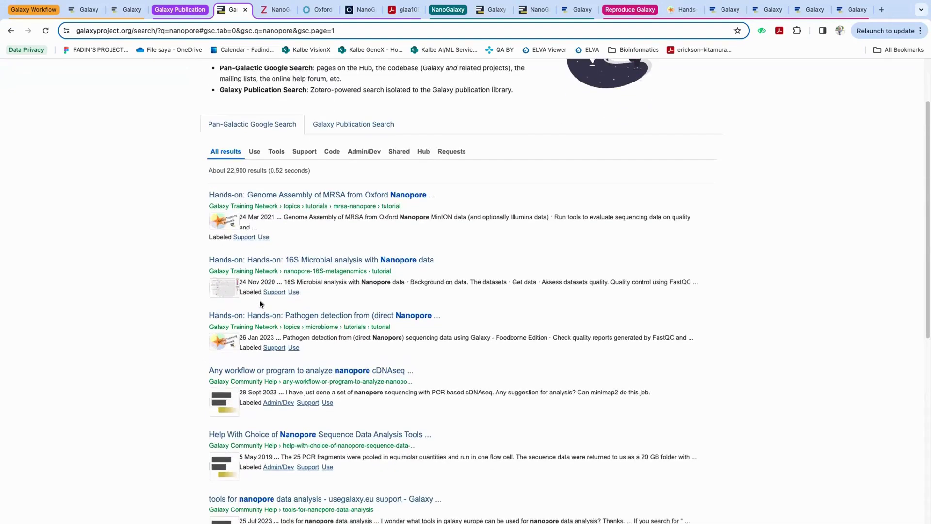
Step: Show the Galaxy Publication Search results, open the Vibrio parahaemolyticus whole genome sequencing paper, and return to the Galaxy Publication Library
scroll(301, 252, up, 2)
click(342, 206)
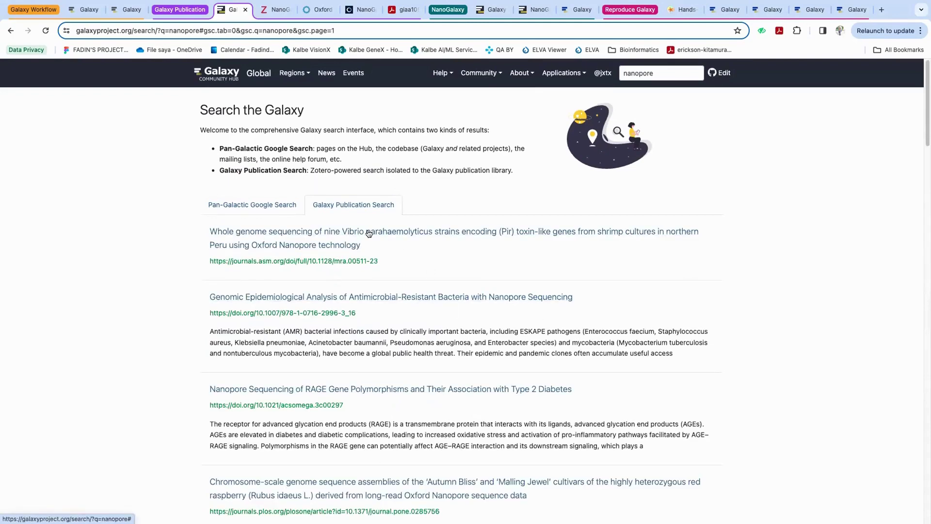
click(232, 244)
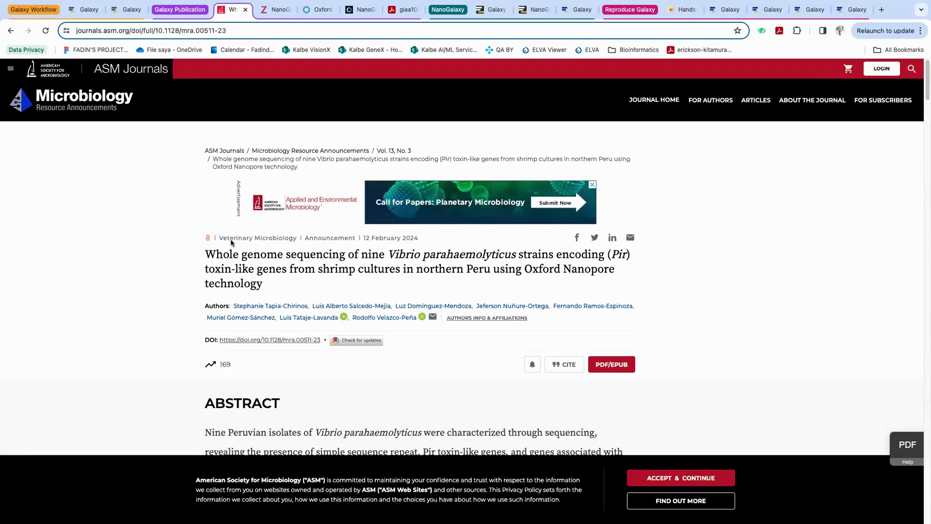
click(10, 31)
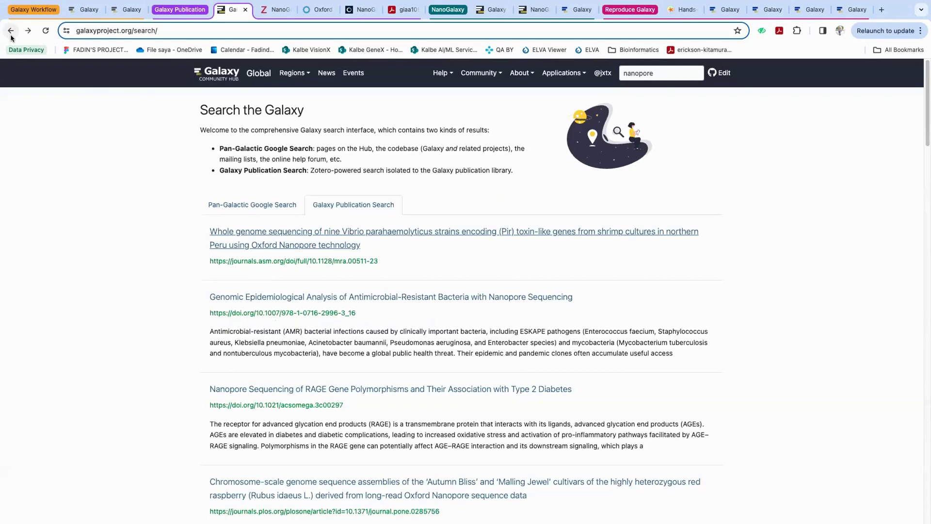
click(11, 30)
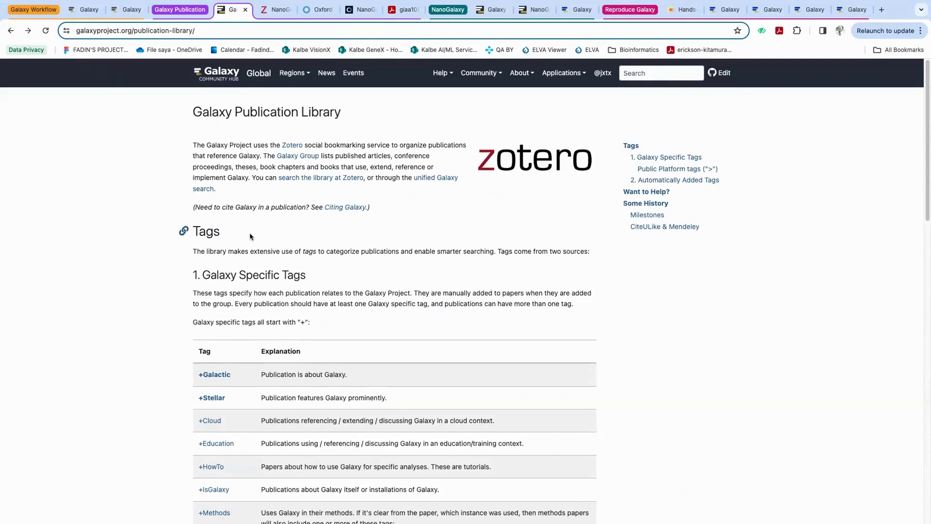
Step: Examine the Galaxy Specific Tags table in the Publication Library, including the explanations of the +HowTo and +IsGalaxy tags
scroll(251, 237, down, 1)
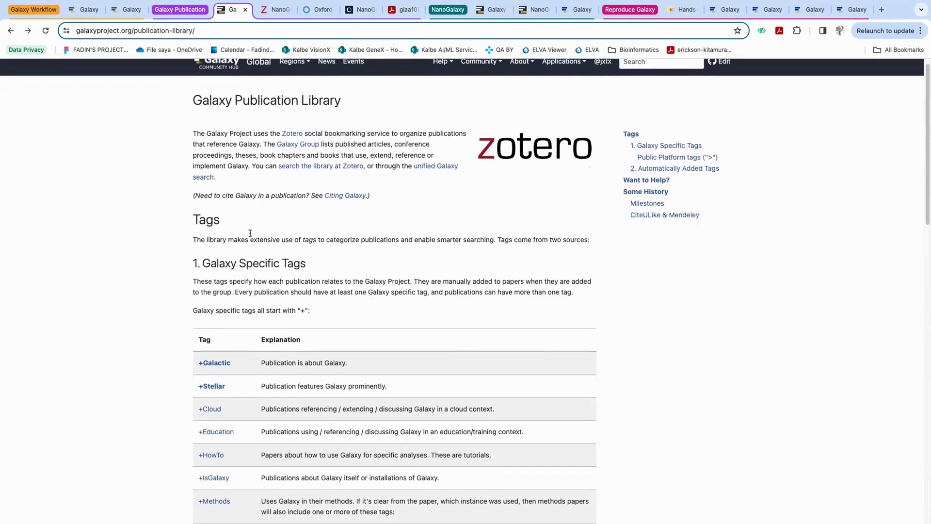
scroll(222, 252, down, 3)
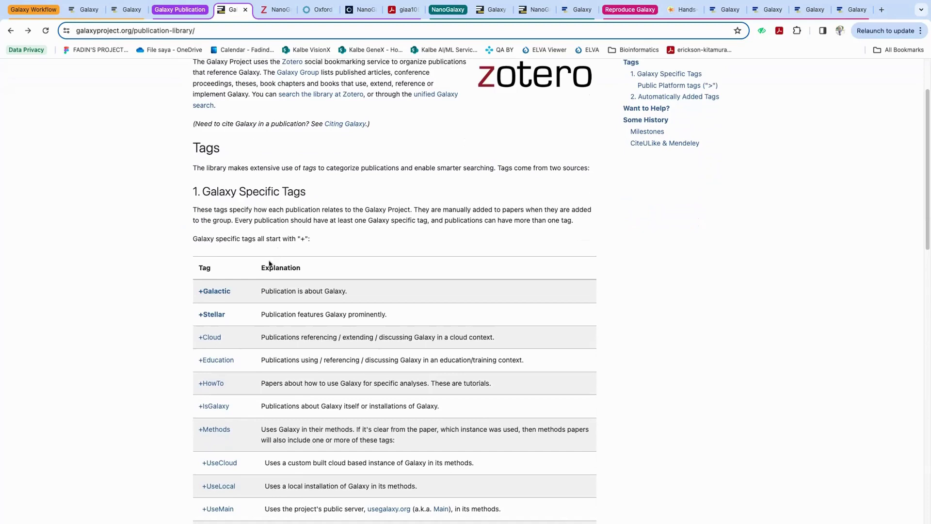
scroll(264, 264, down, 2)
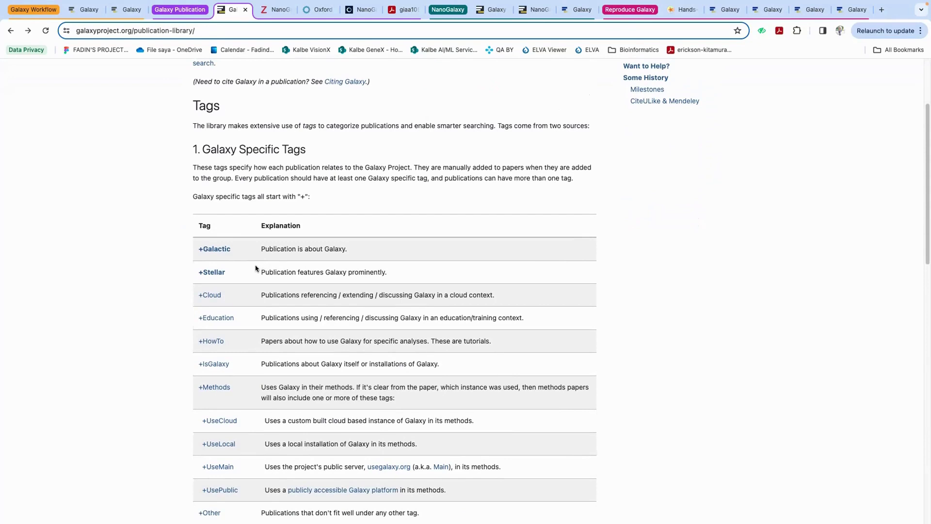
scroll(250, 265, down, 1)
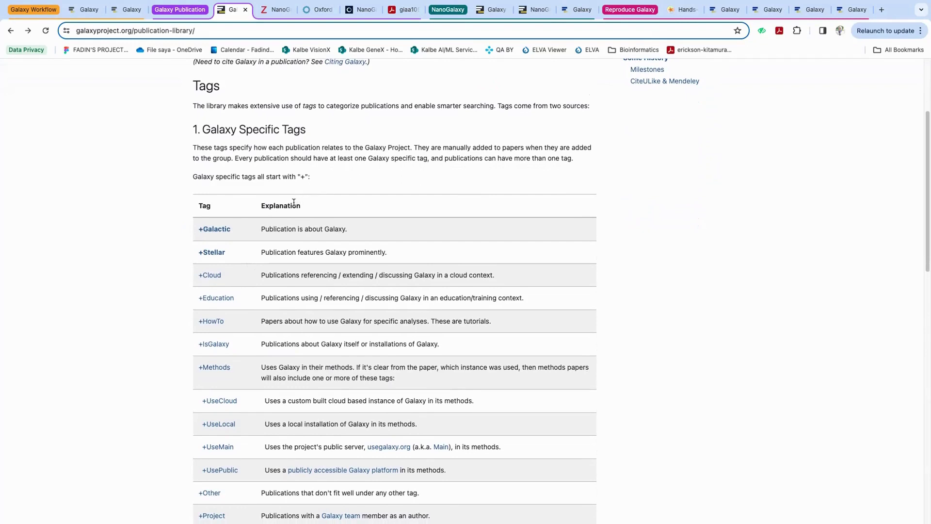
scroll(286, 238, down, 2)
scroll(285, 238, down, 4)
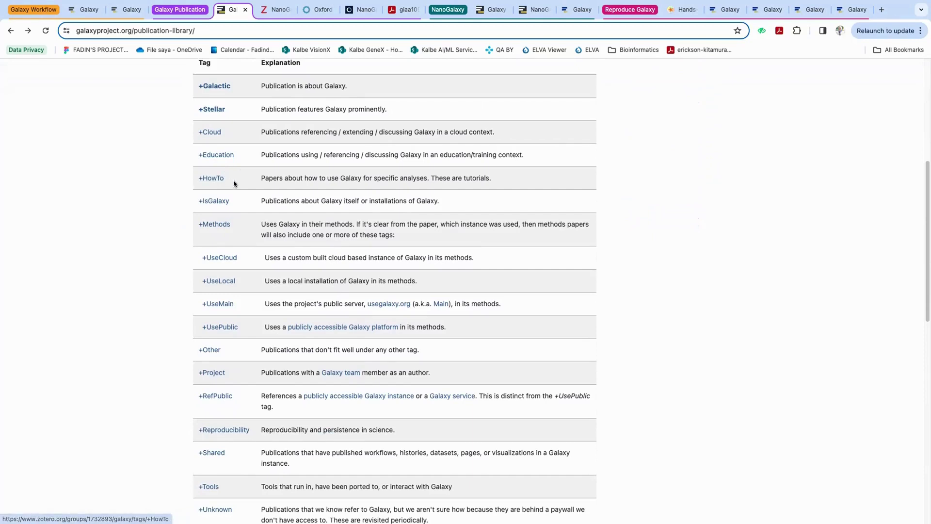
drag(344, 177, 427, 179)
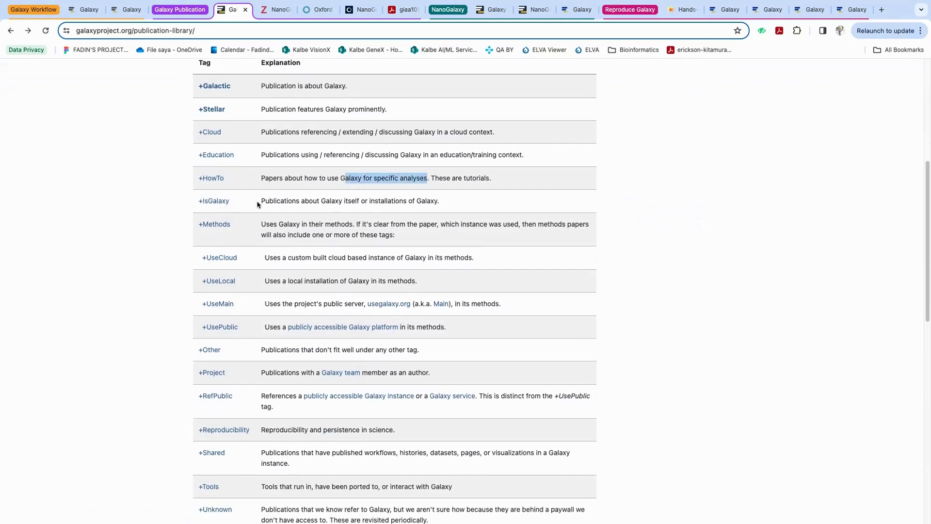
drag(260, 201, 361, 201)
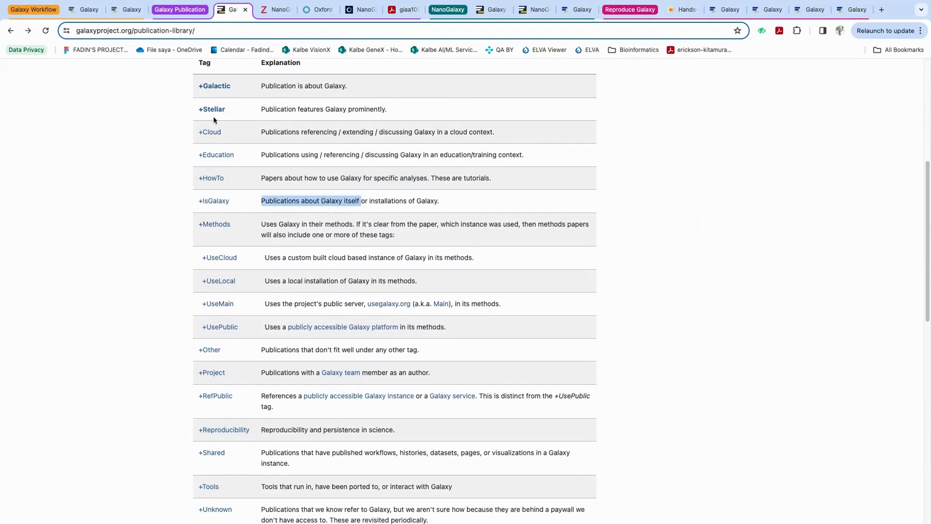
Step: Examine the explanations of the +Methods and +Tools tags in the Galaxy Specific Tags table
scroll(215, 208, down, 1)
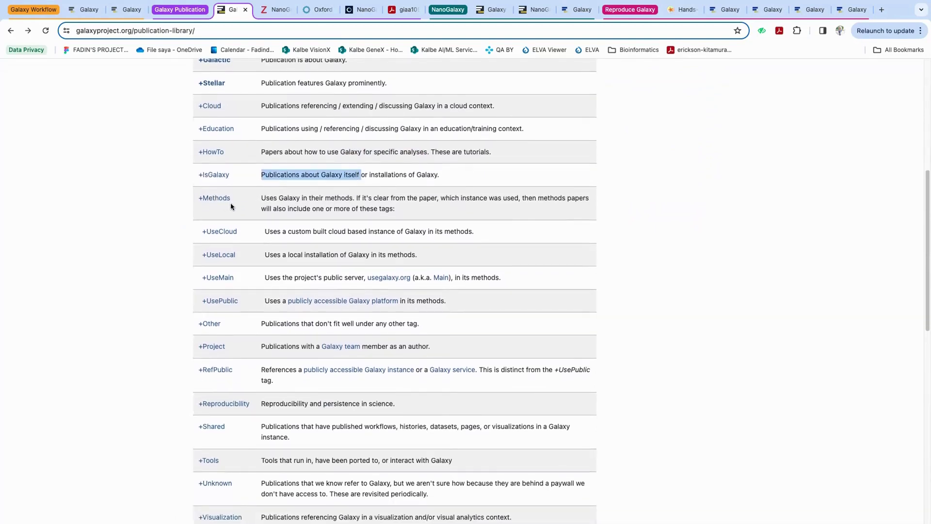
drag(284, 198, 367, 196)
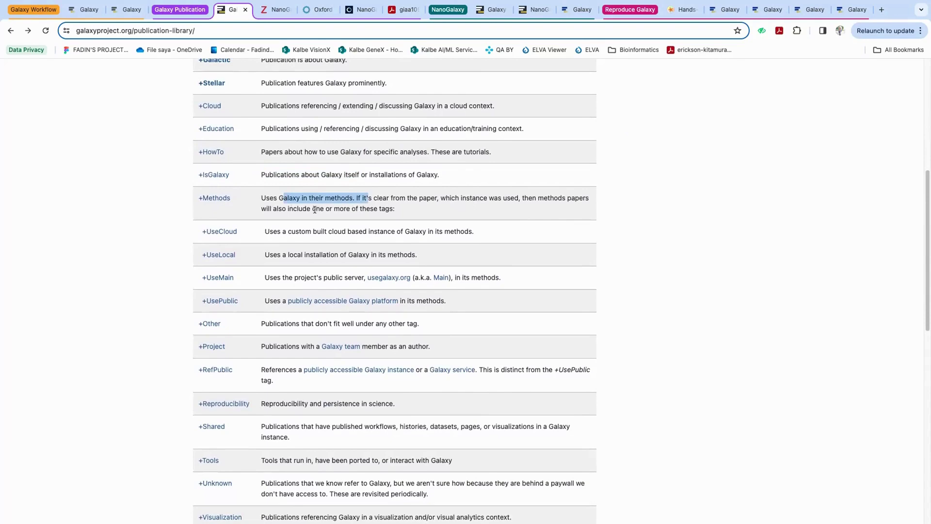
scroll(315, 210, down, 4)
scroll(247, 310, down, 3)
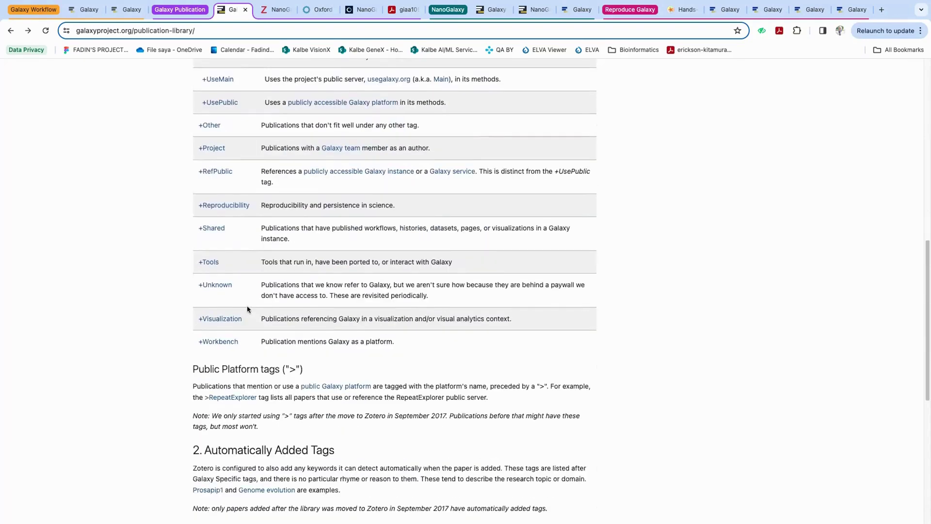
scroll(261, 328, up, 1)
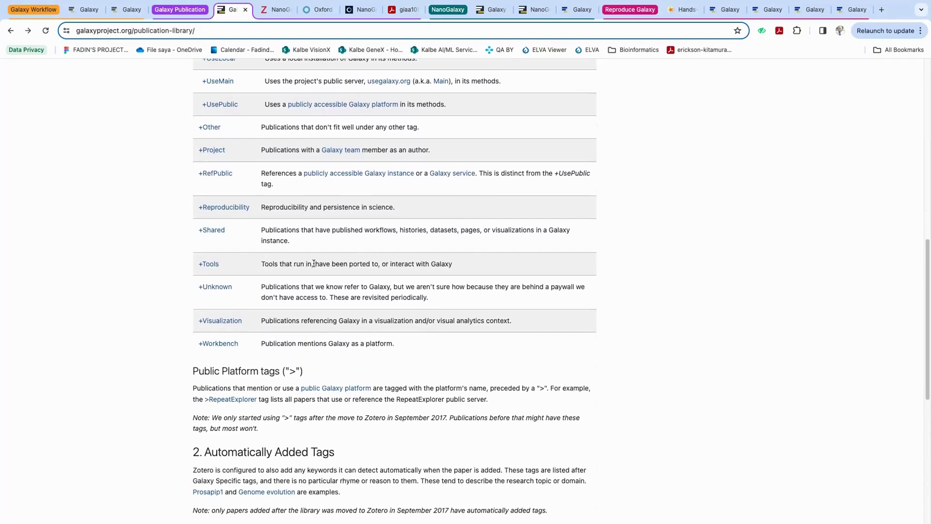
drag(323, 264, 452, 265)
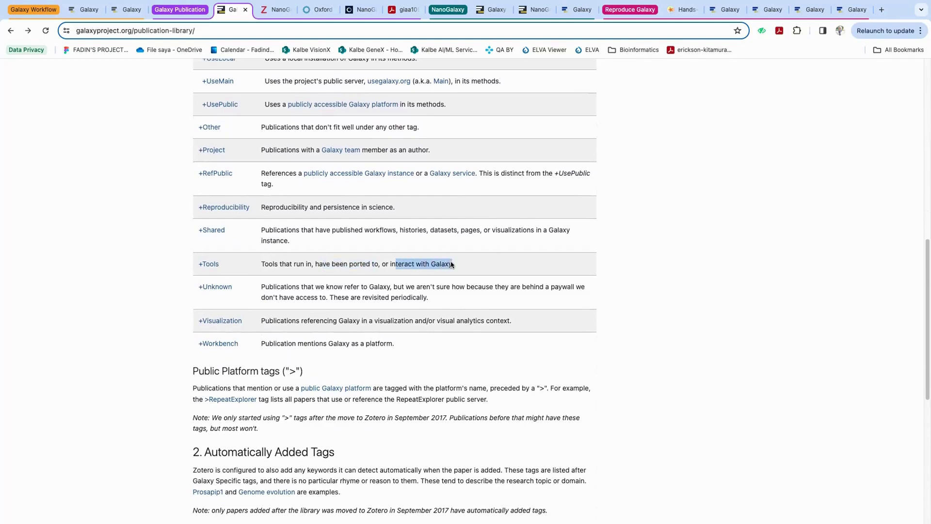
Step: Open the +Tools tagged publications in the Zotero Galaxy library, browse the list, and sort it by date with the newest first
click(208, 264)
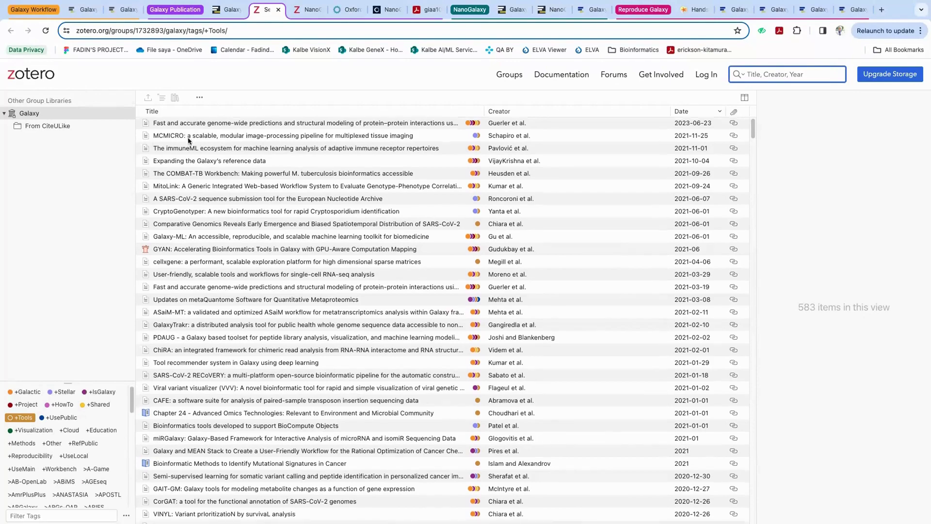
scroll(186, 146, down, 3)
scroll(181, 168, down, 4)
scroll(181, 169, up, 7)
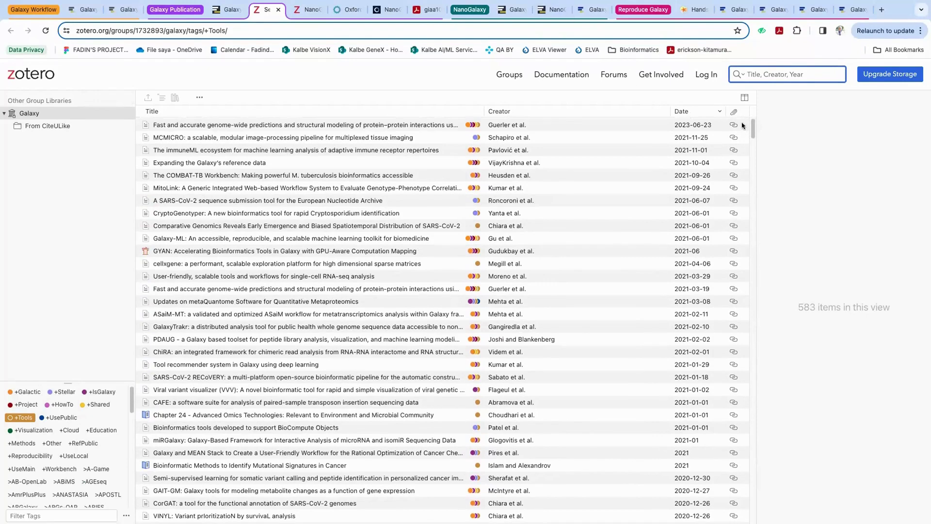
click(694, 116)
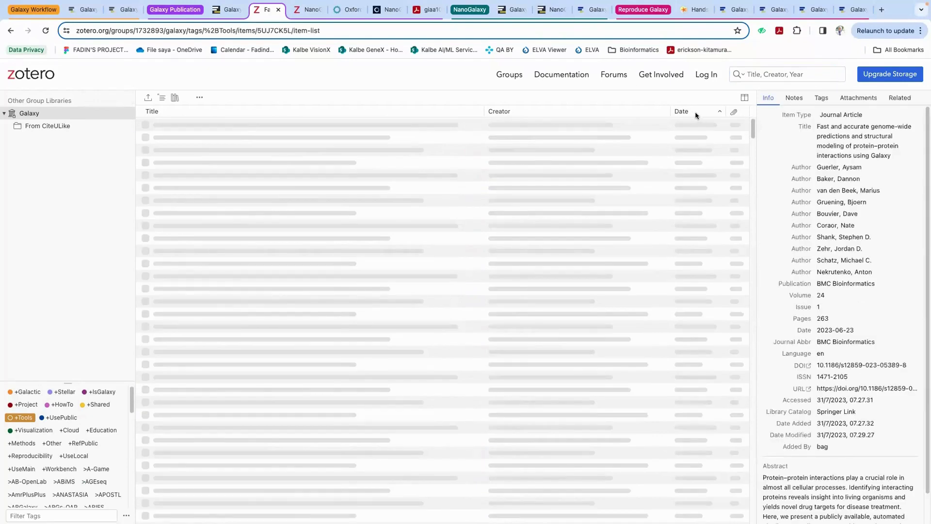
click(697, 114)
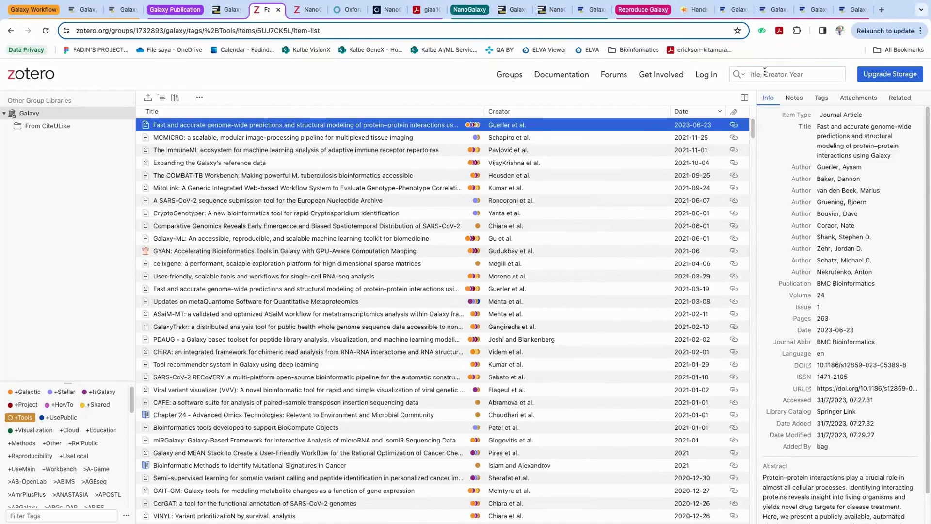
Step: Search the +Tools publications for "nanopore" and open the article "NanoGalaxy: Nanopore long-read sequencing data analysis in Galaxy"
click(764, 72)
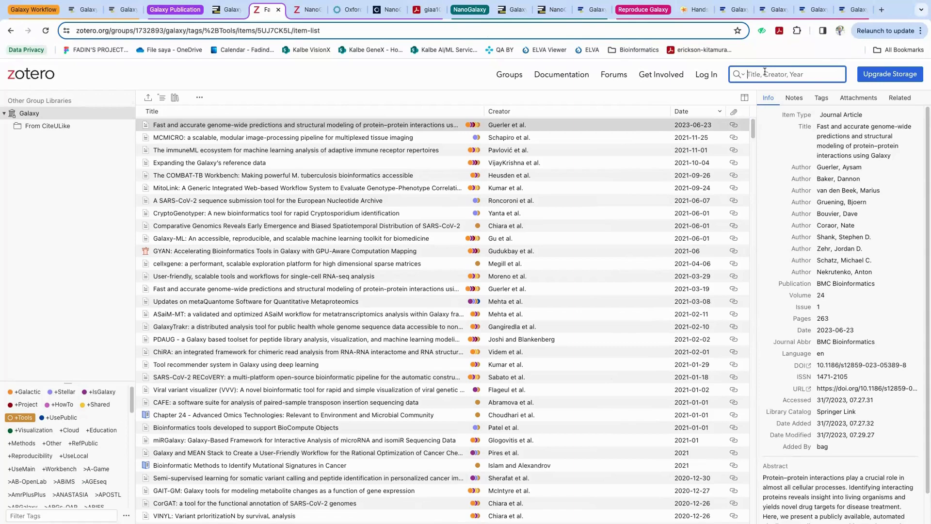
text(nanopore)
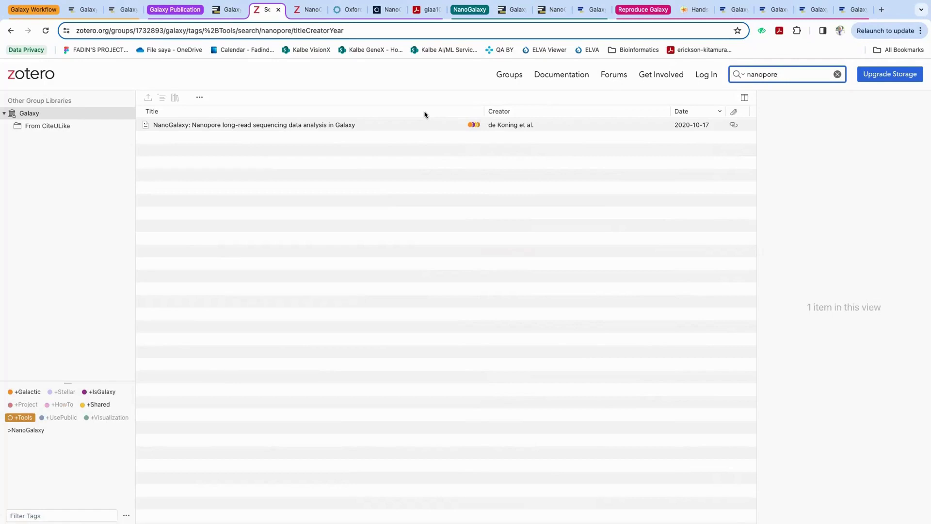
click(408, 127)
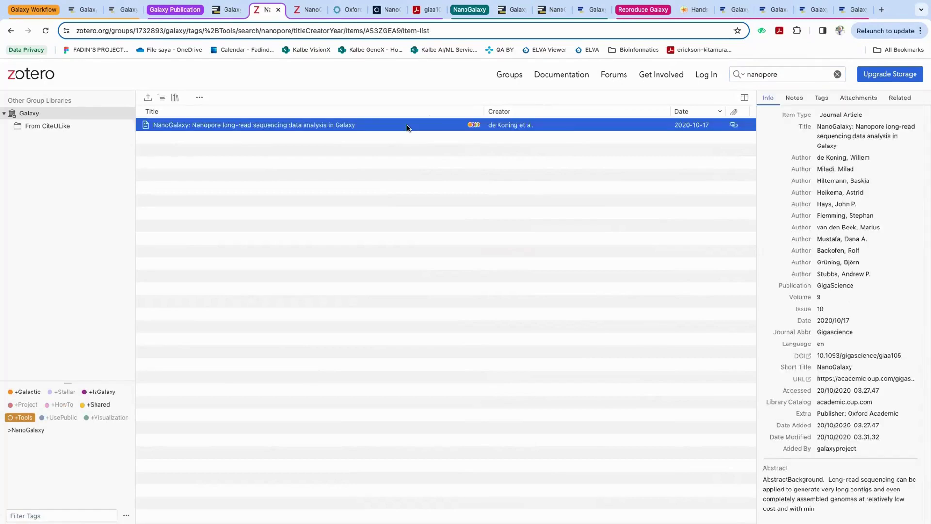
double_click(407, 128)
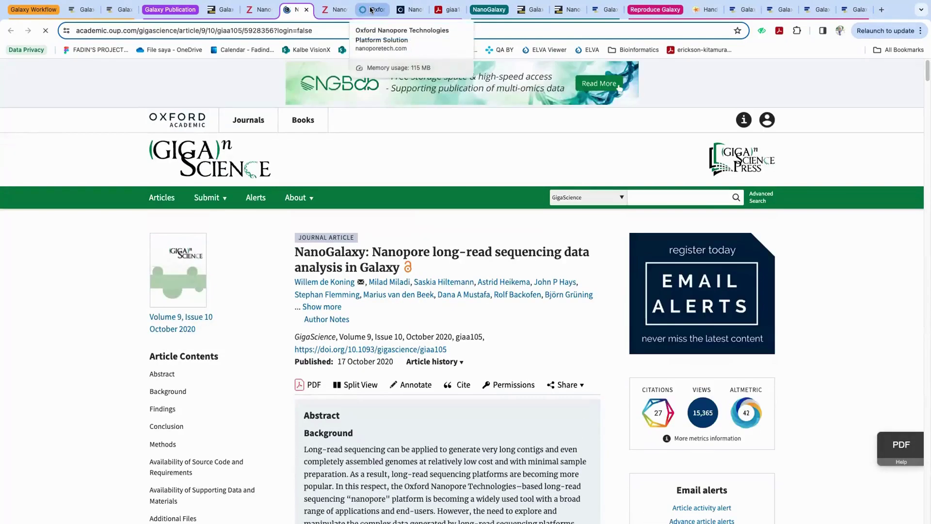
Step: Examine the Oxford Nanopore Platform Solution page, including the sequencing workflow, the technology's benefits and the device range
click(373, 9)
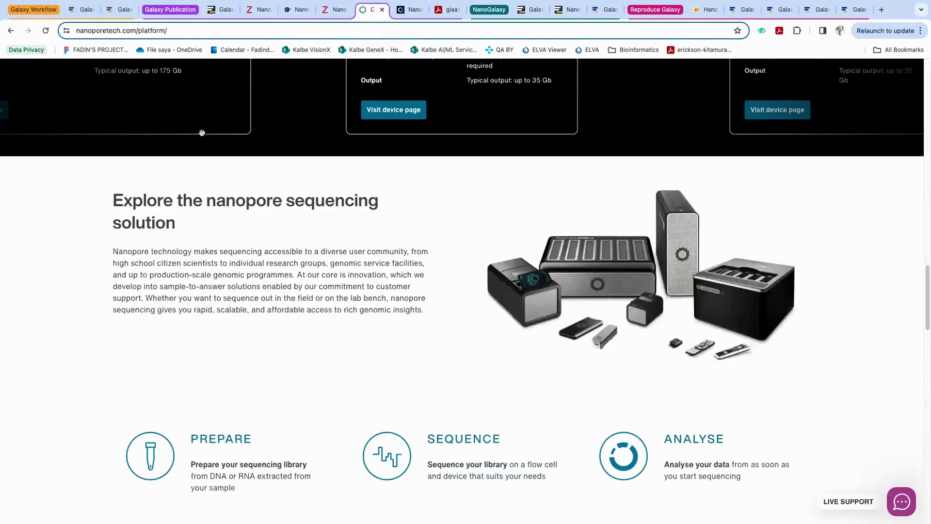
scroll(231, 135, down, 3)
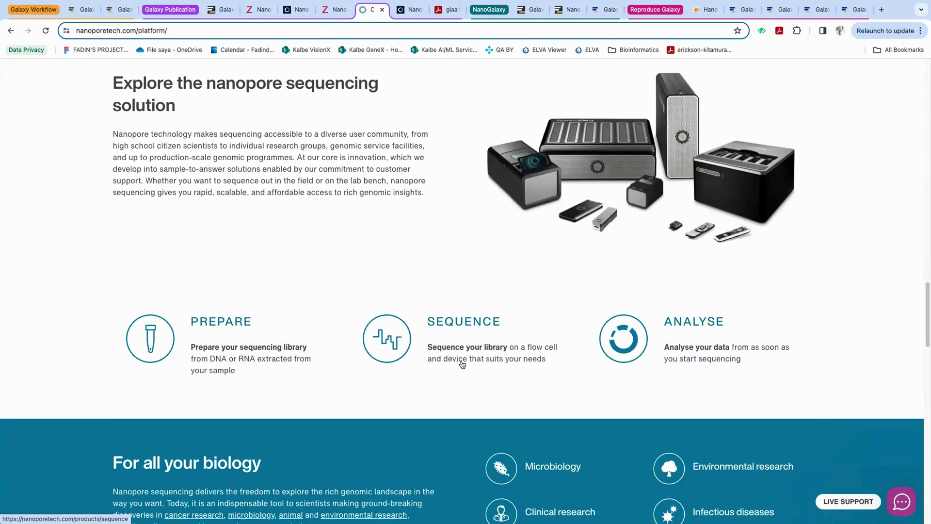
scroll(461, 361, up, 9)
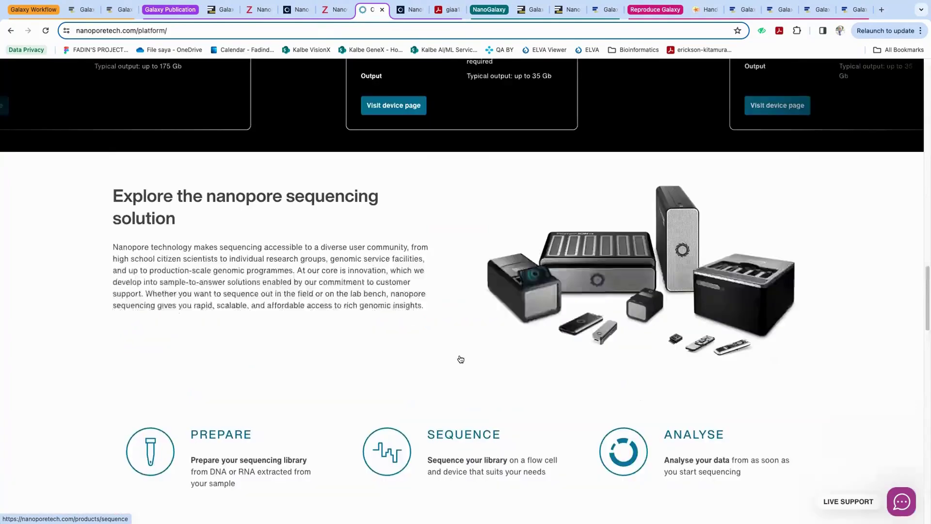
scroll(458, 238, up, 15)
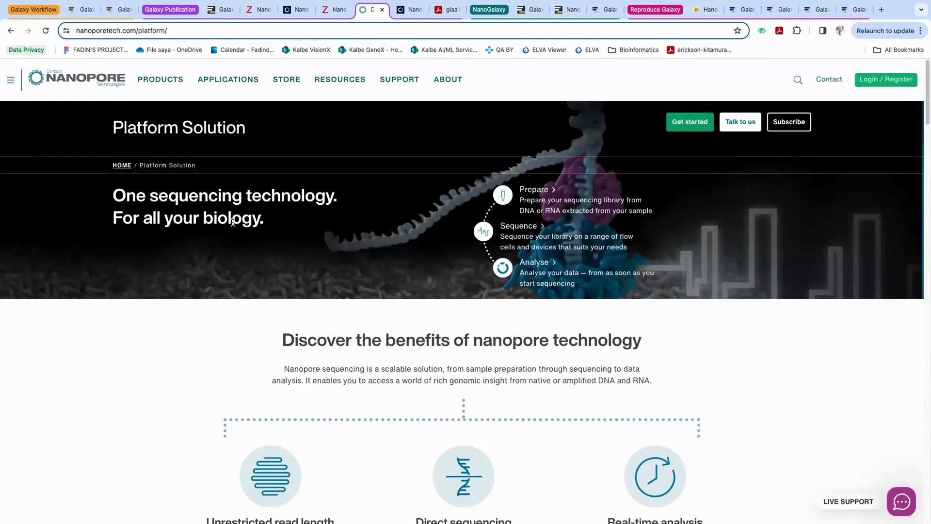
scroll(233, 223, down, 6)
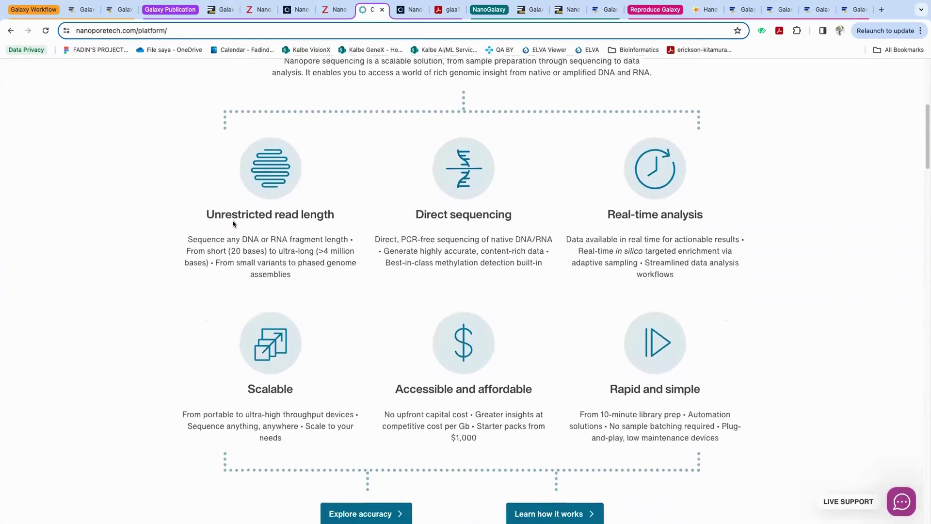
scroll(233, 223, down, 2)
scroll(232, 224, down, 5)
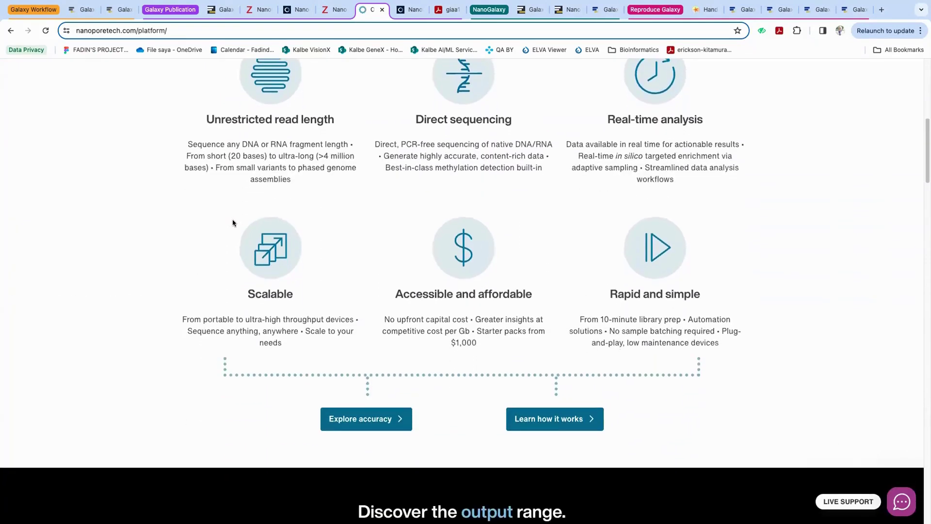
scroll(232, 223, down, 5)
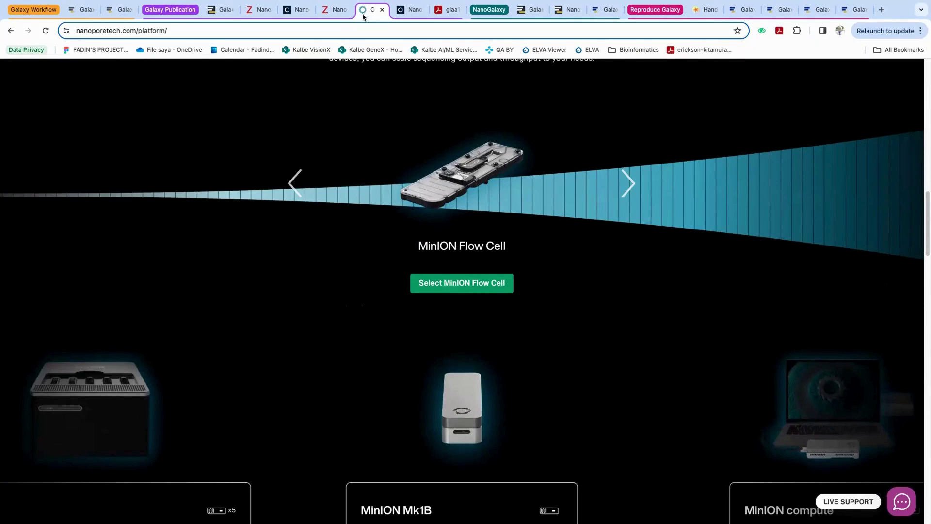
Step: Return to the NanoGalaxy article on Oxford Academic, open its PDF, and switch to the already loaded copy of giaa105
click(340, 10)
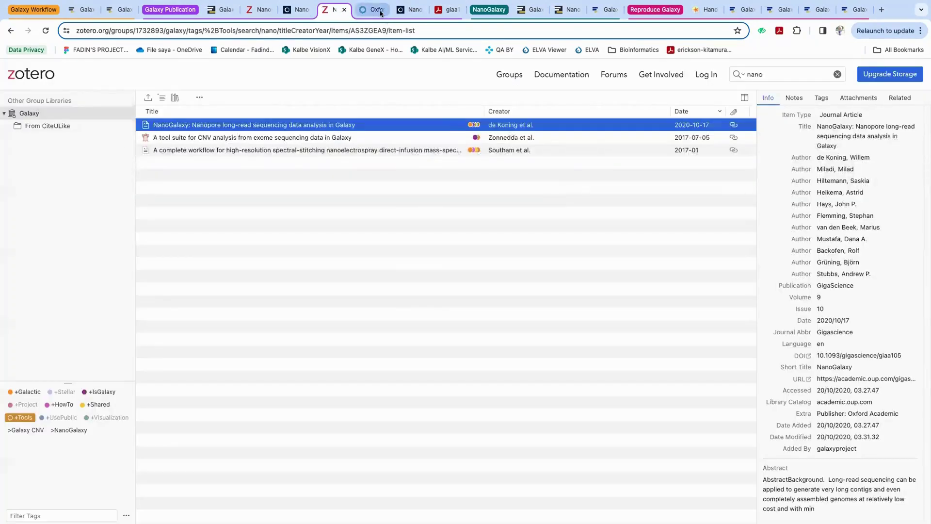
click(380, 13)
click(405, 10)
scroll(352, 125, down, 3)
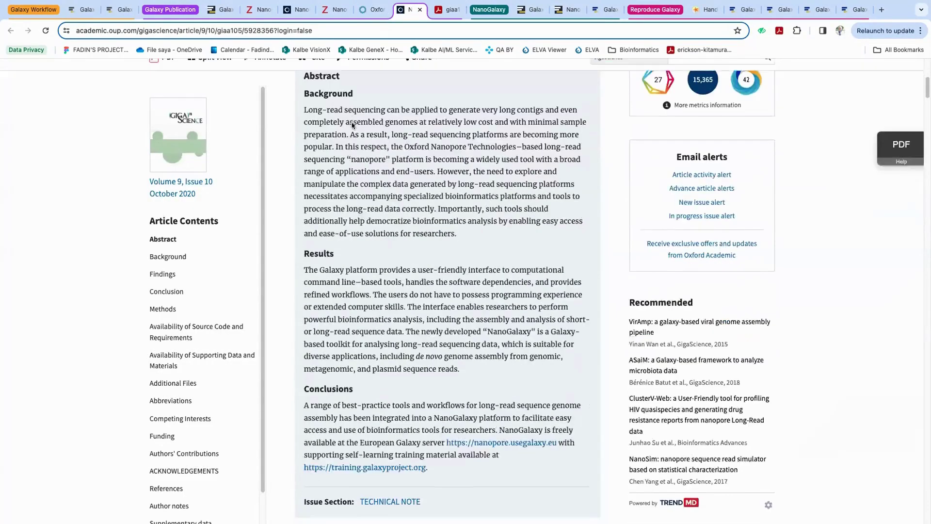
scroll(352, 125, up, 7)
scroll(311, 231, down, 3)
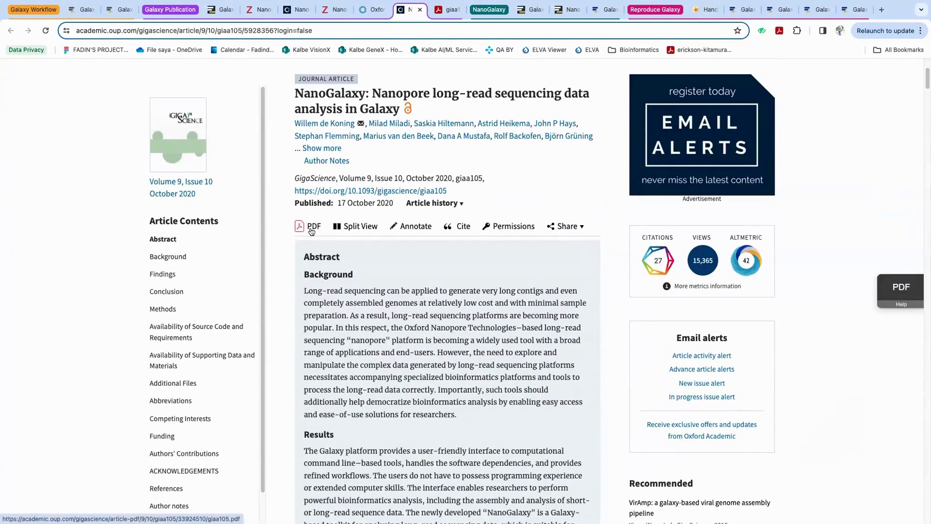
click(309, 228)
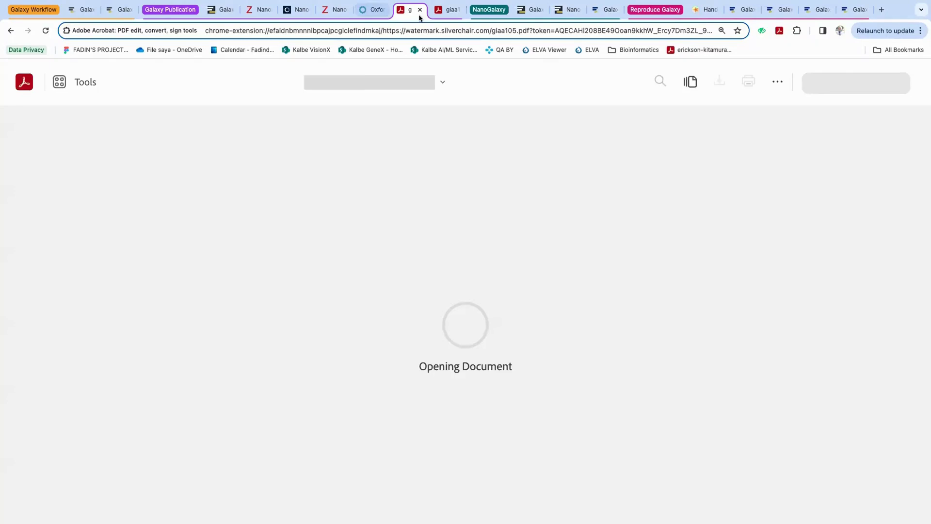
drag(420, 18, 458, 15)
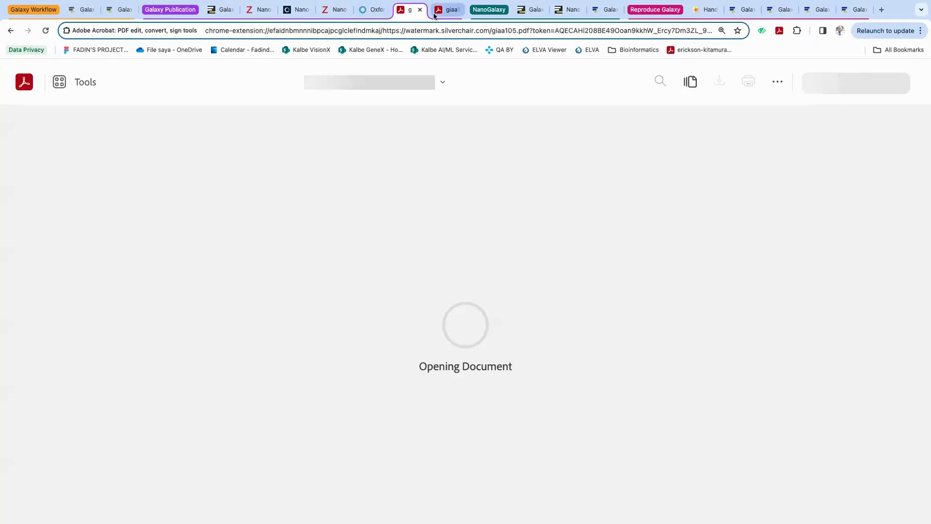
Step: Read the title page and abstract of the NanoGalaxy paper, including the highlighted genome assembly applications
scroll(239, 166, down, 2)
scroll(239, 165, down, 1)
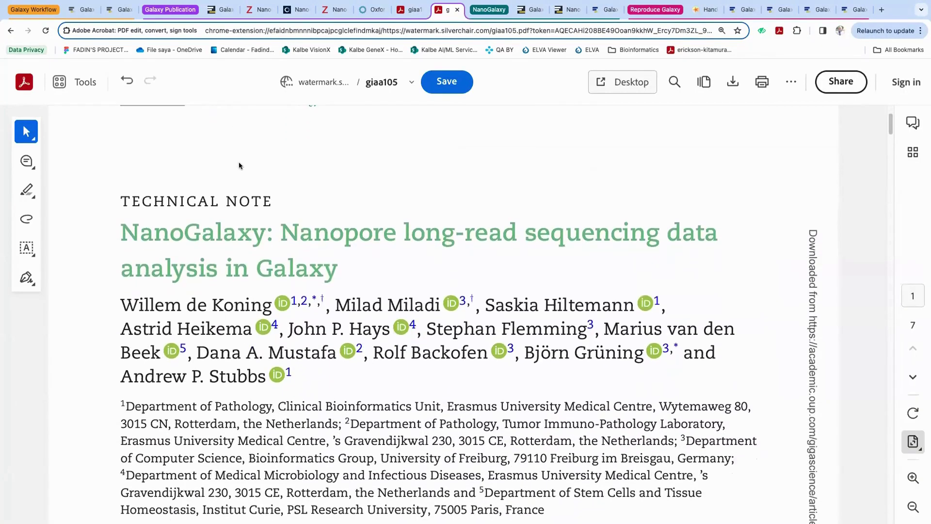
scroll(239, 166, down, 1)
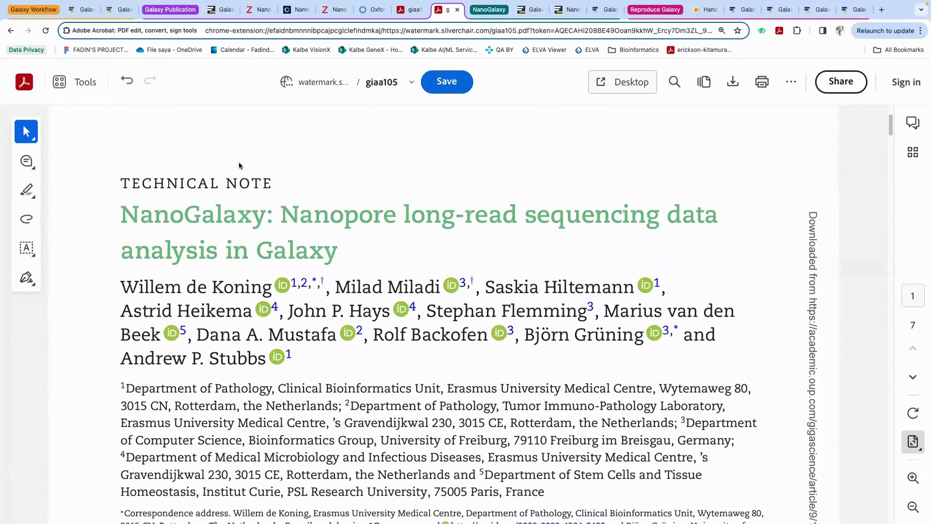
scroll(239, 165, down, 10)
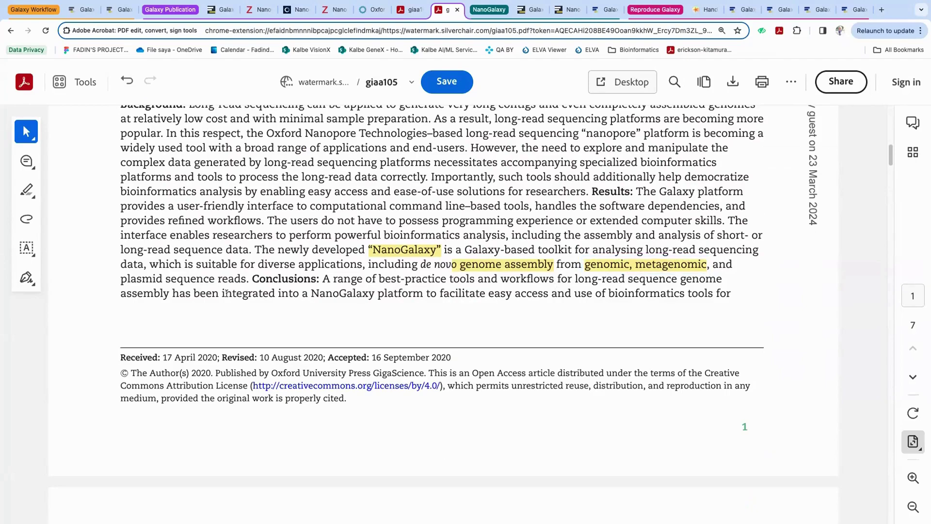
Step: Examine Table 1 of the NanoGalaxy paper, covering the toolkit's categories from de novo genome assembly to variant calling and their tools
scroll(227, 293, down, 10)
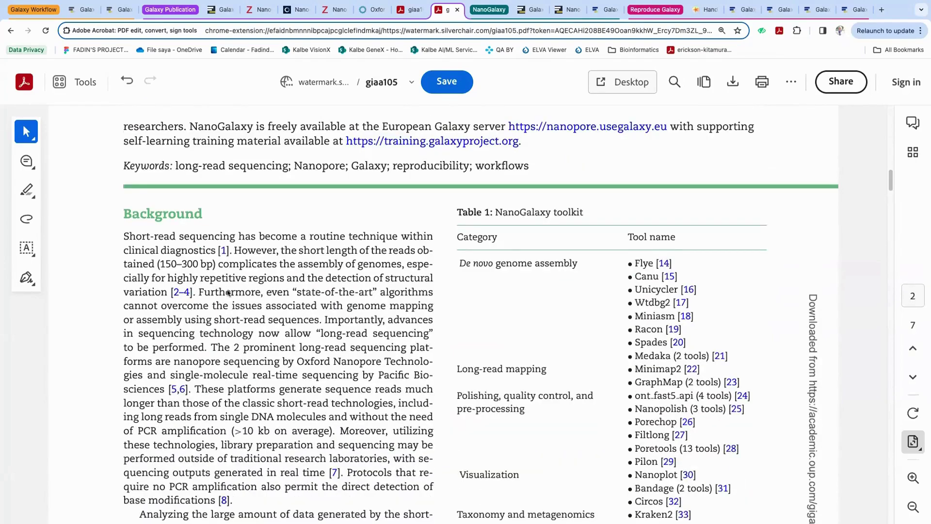
scroll(226, 293, down, 6)
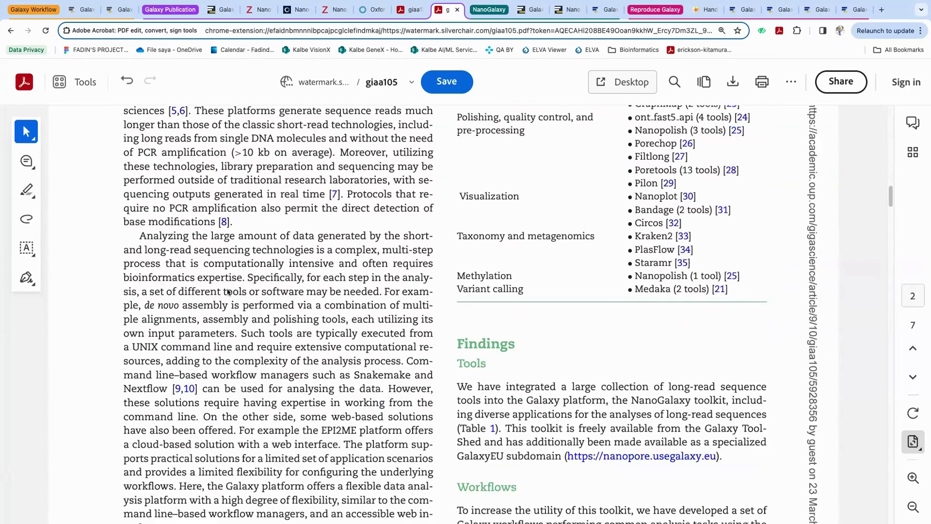
scroll(226, 291, up, 5)
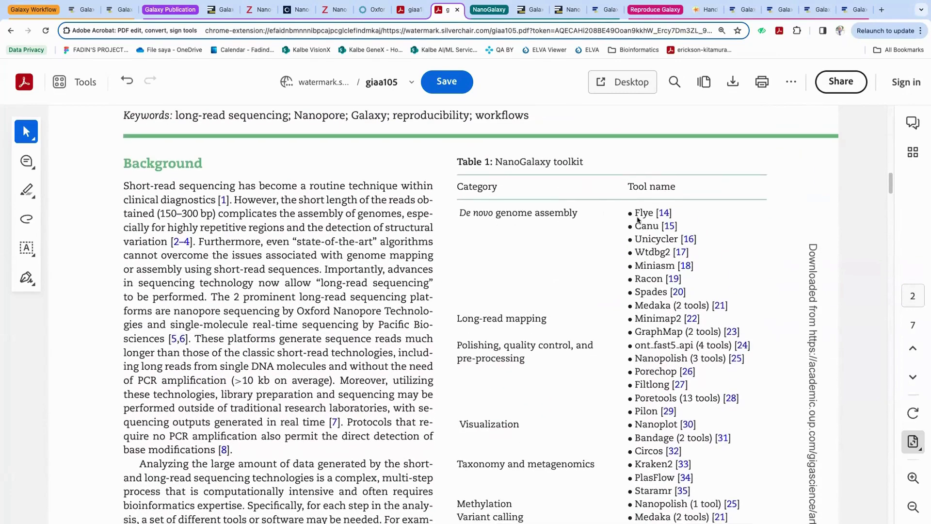
scroll(638, 220, down, 1)
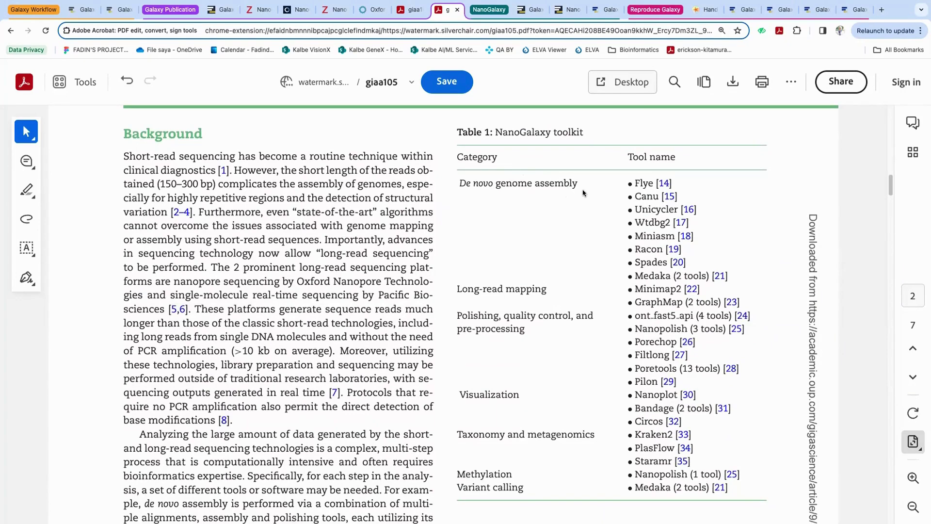
drag(582, 183, 499, 187)
drag(492, 297, 500, 317)
click(500, 318)
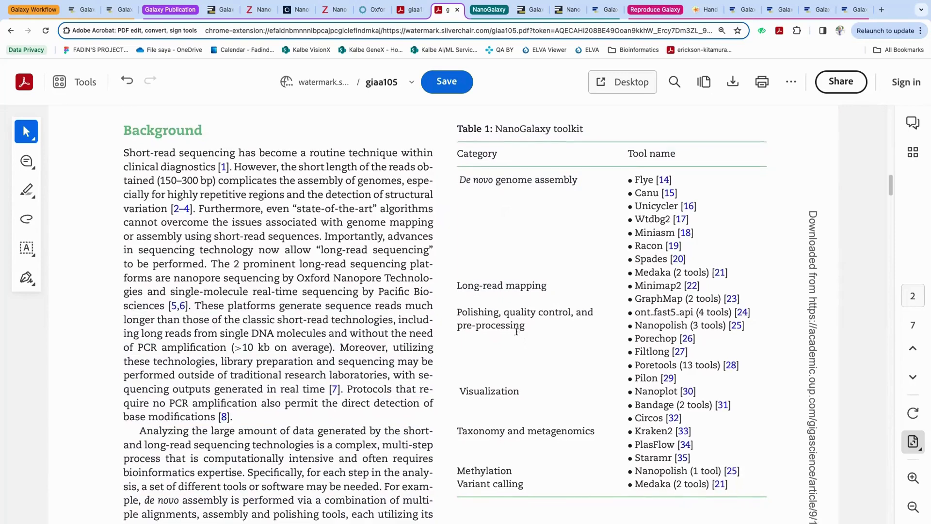
scroll(517, 334, down, 1)
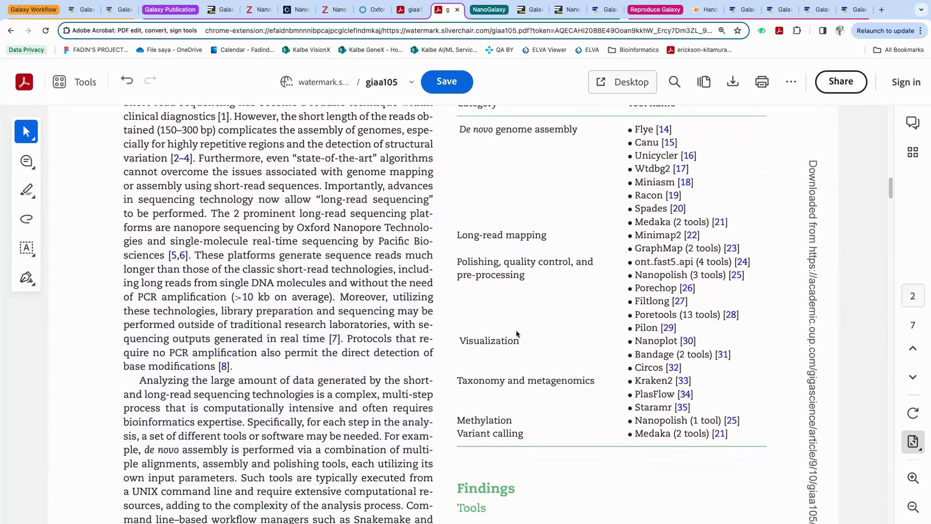
scroll(517, 334, down, 1)
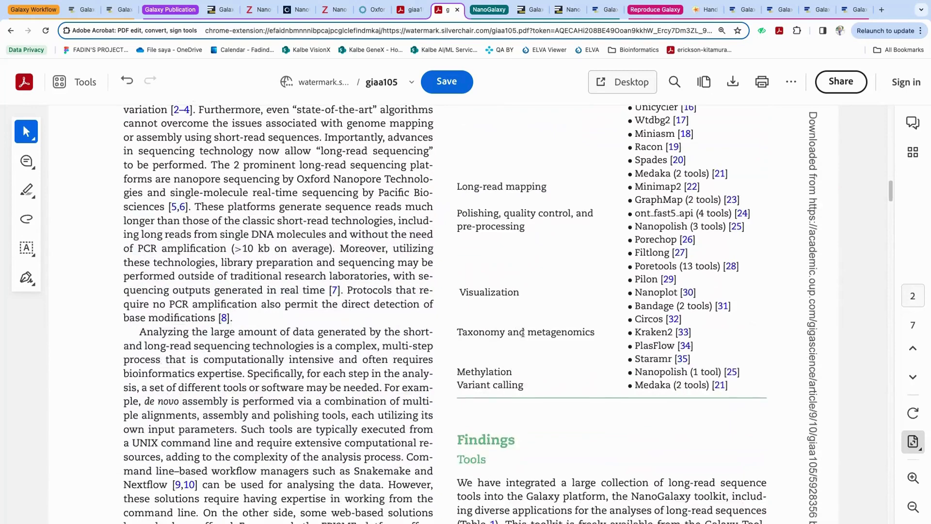
Step: Read the paper's Findings and Workflows sections, covering metagenomics taxonomic classification with Kraken2 and Krona pie charts
scroll(651, 236, up, 2)
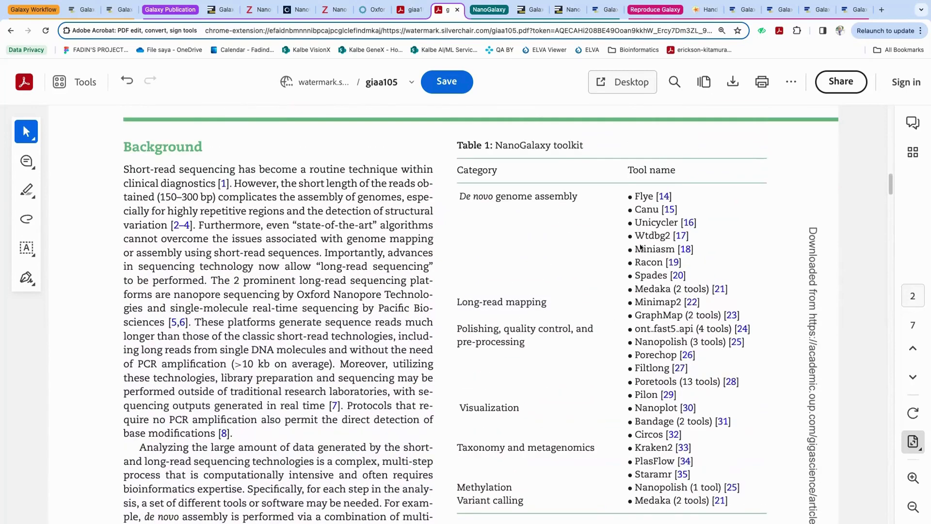
scroll(639, 236, down, 10)
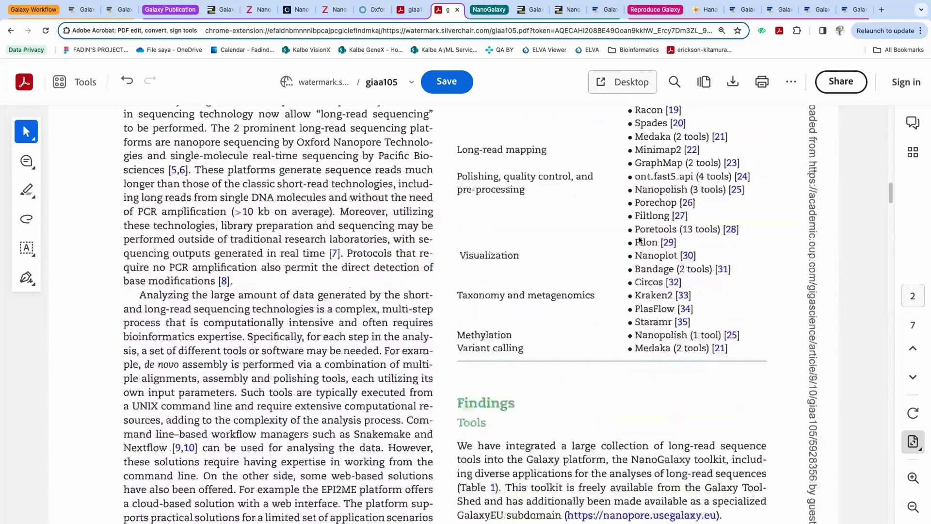
scroll(639, 239, down, 1)
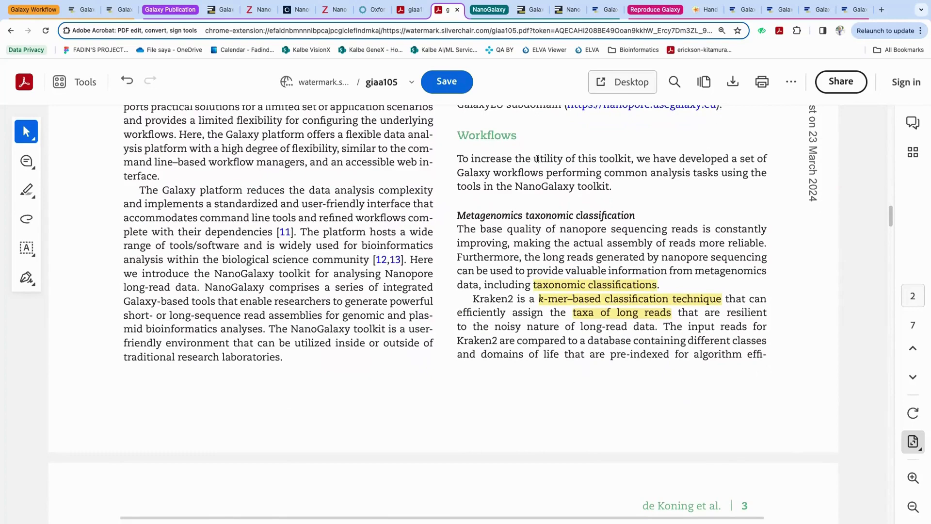
scroll(474, 219, down, 1)
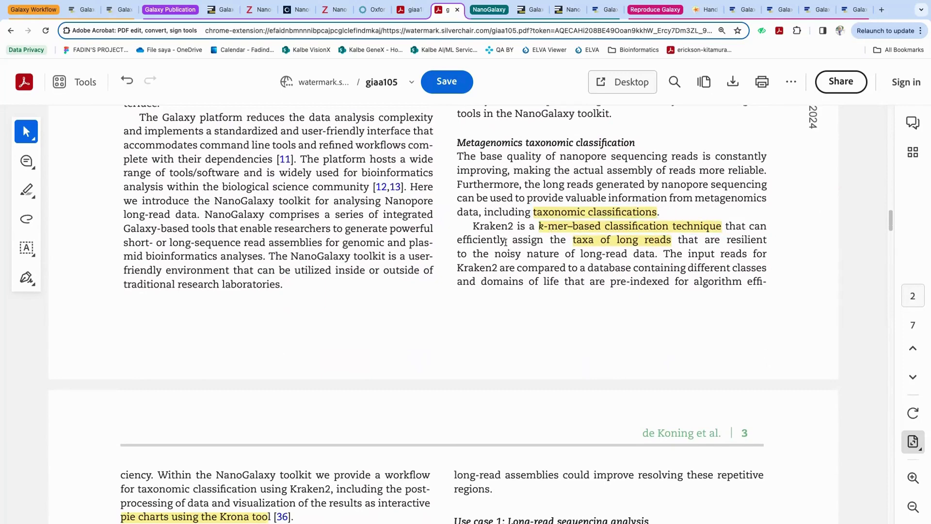
scroll(503, 242, down, 1)
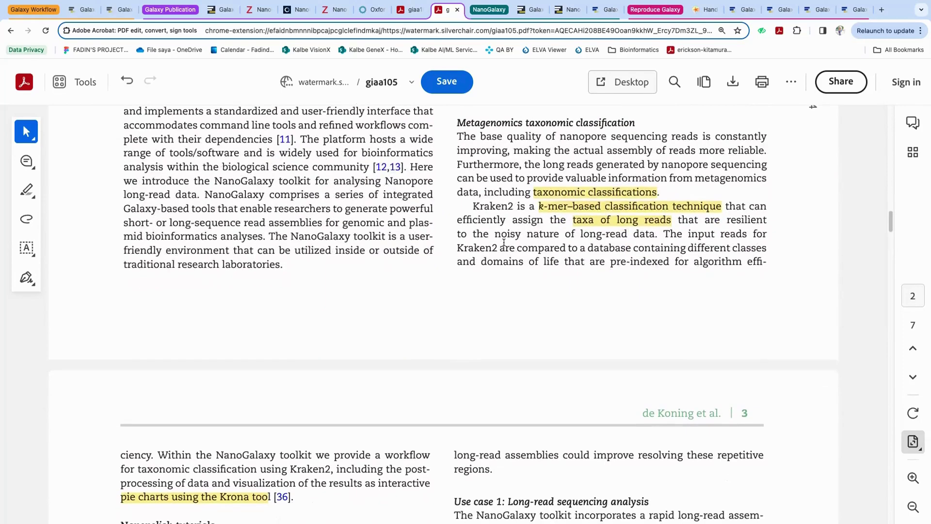
scroll(504, 242, down, 5)
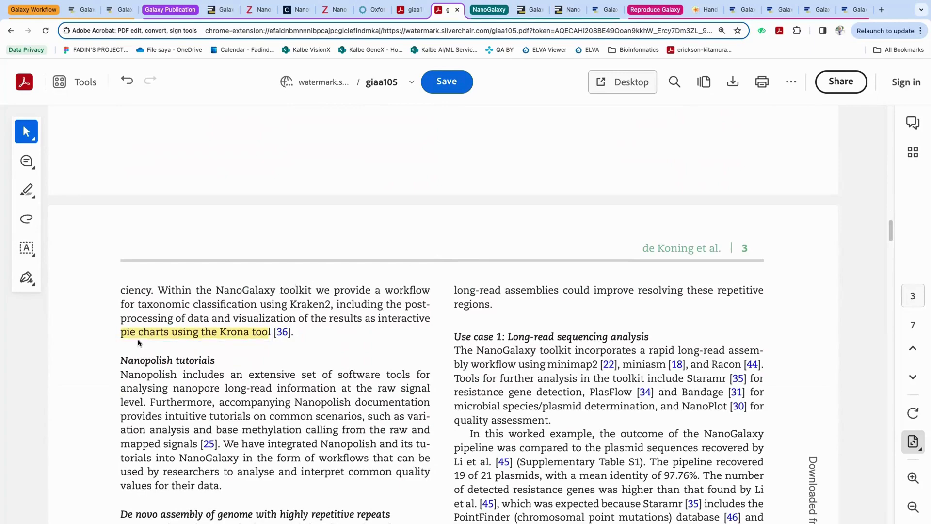
Step: Skim the paper's Nanopolish, assembly and use-case sections, Figure 1, availability notes and the tool repositories in Table 2
scroll(139, 343, down, 12)
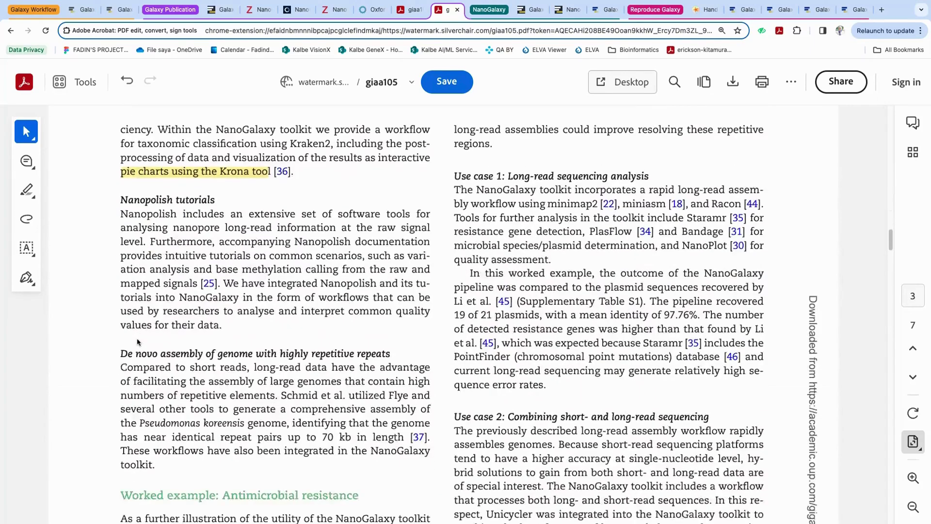
scroll(138, 339, down, 15)
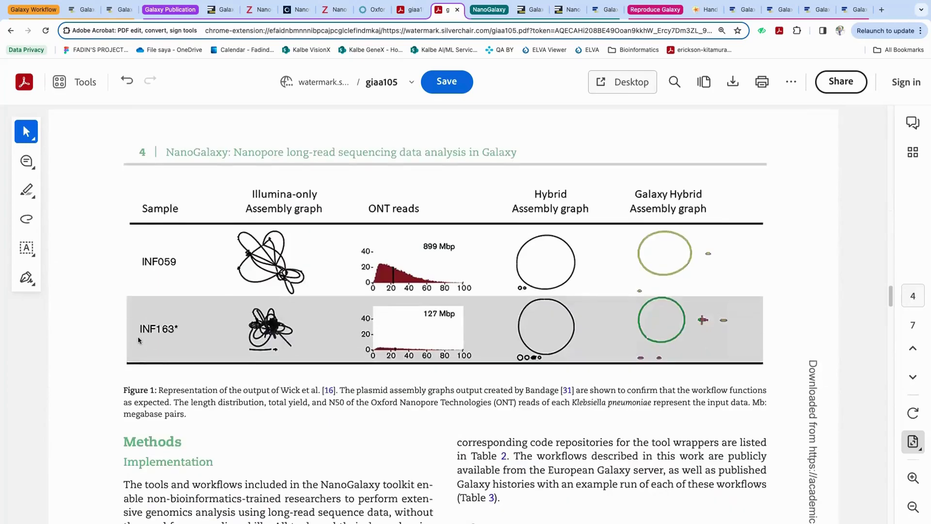
scroll(138, 340, down, 15)
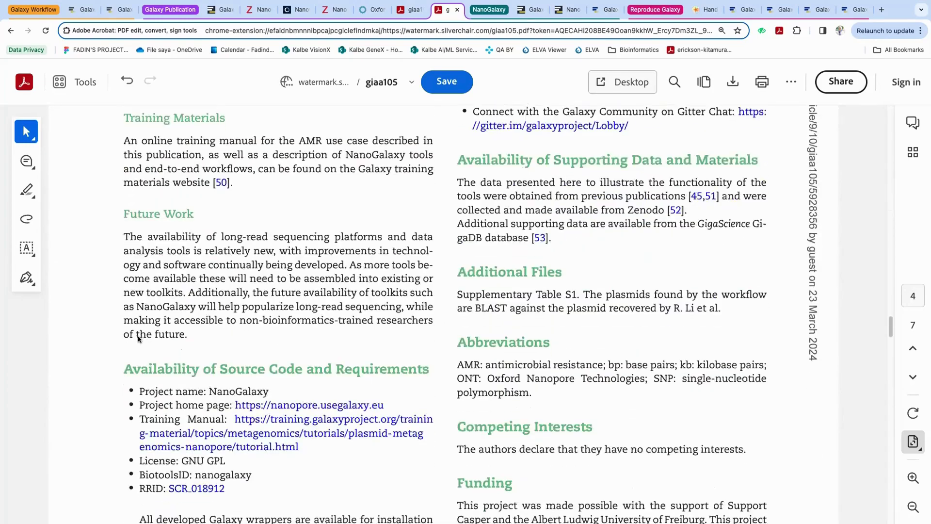
scroll(163, 307, down, 8)
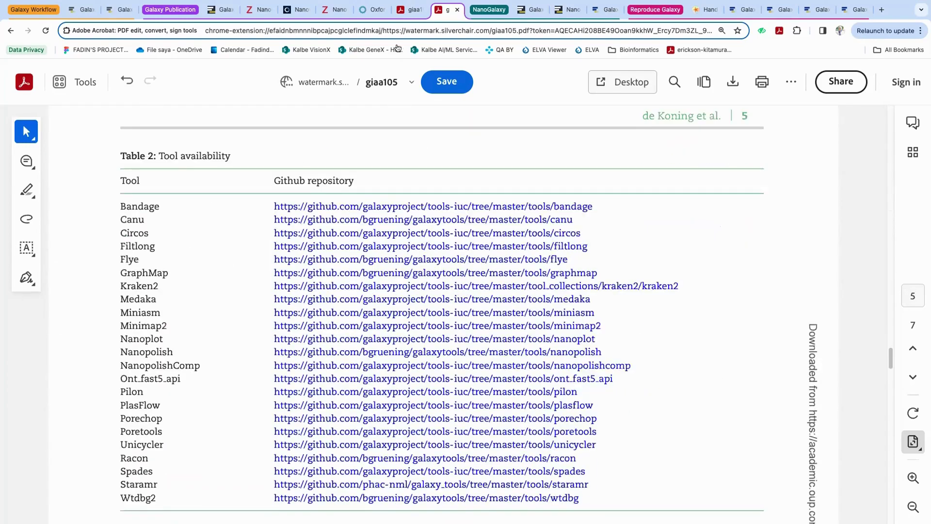
Step: Examine Table 3 on workflow availability, from the basic Nanopolish workflows to metagenomics taxa classification
scroll(293, 225, down, 5)
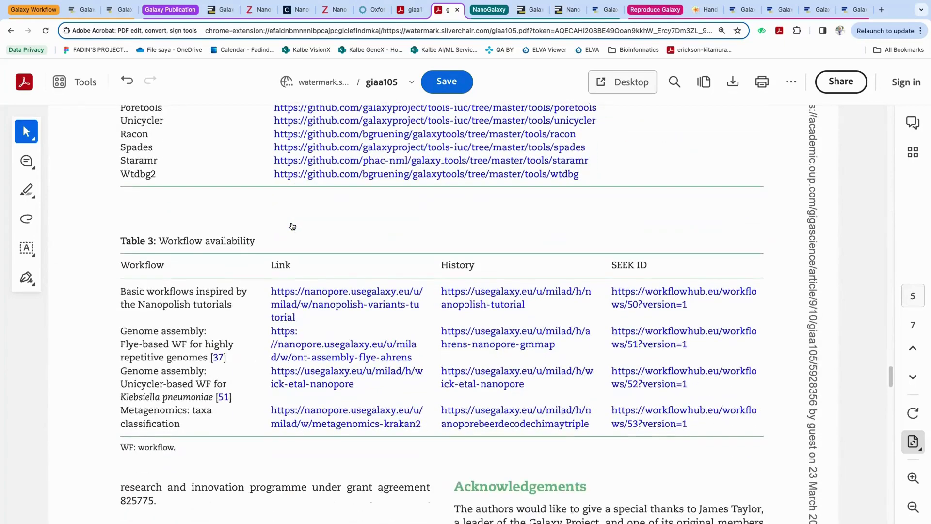
scroll(155, 156, down, 2)
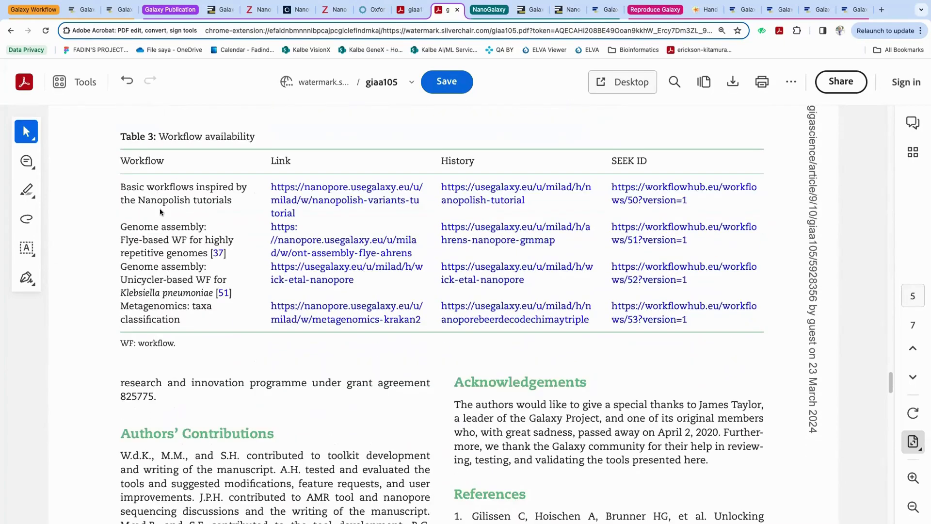
drag(160, 191, 217, 191)
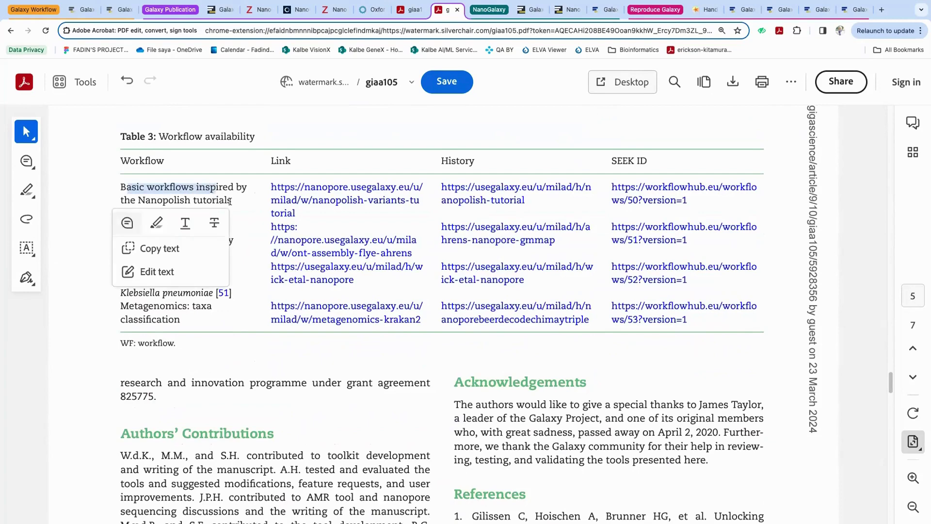
click(231, 200)
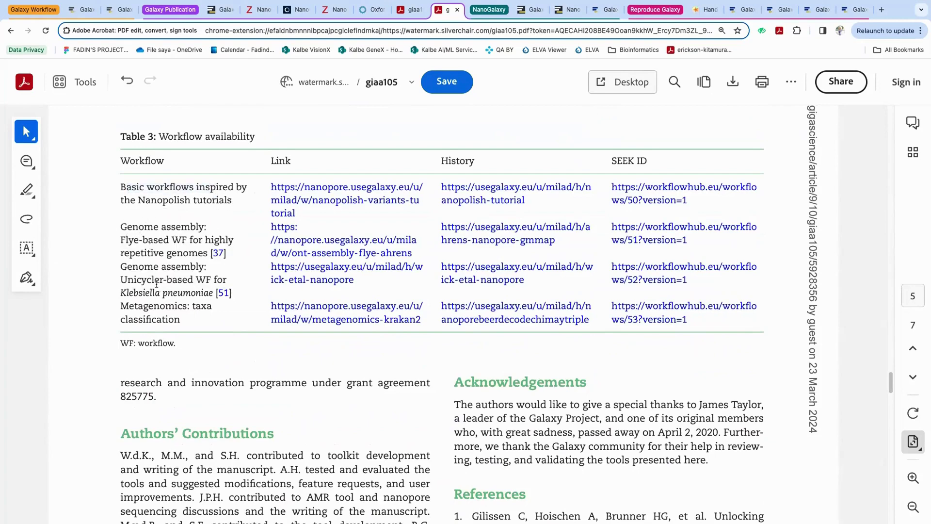
drag(125, 313, 180, 320)
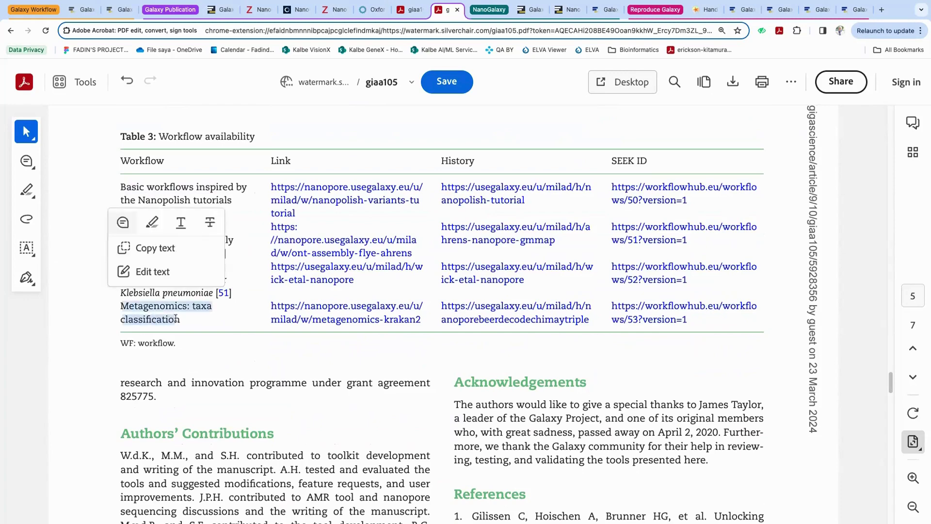
click(226, 324)
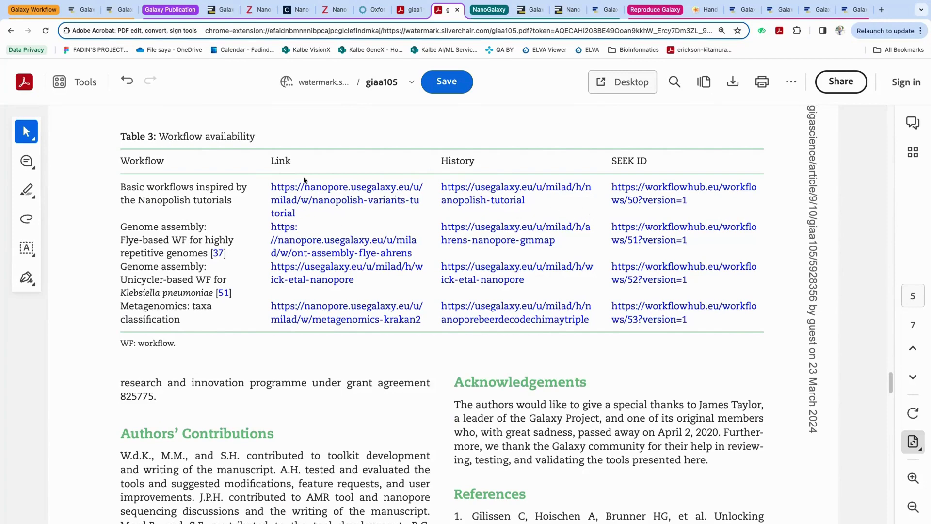
Step: Open the metagenomics taxa classification workflow linked in Table 3, import it into Galaxy, and show the workflow list
click(300, 312)
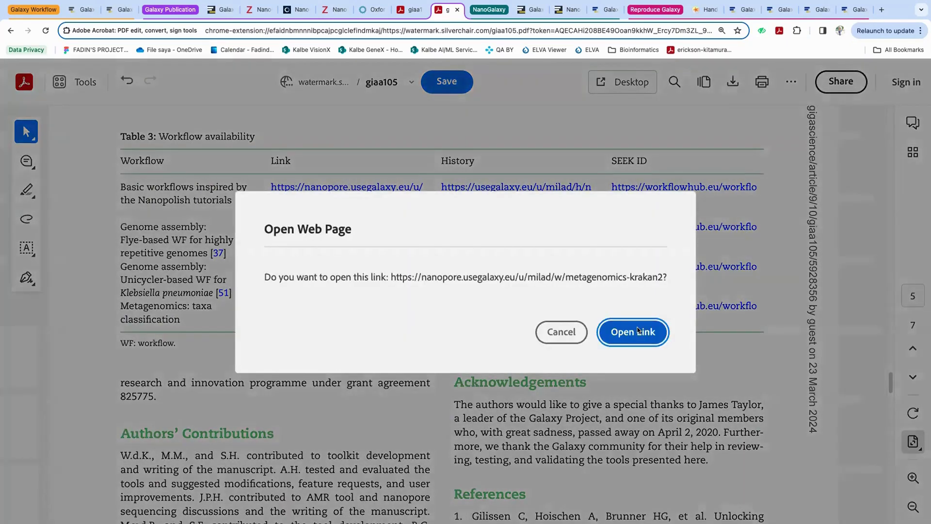
click(634, 329)
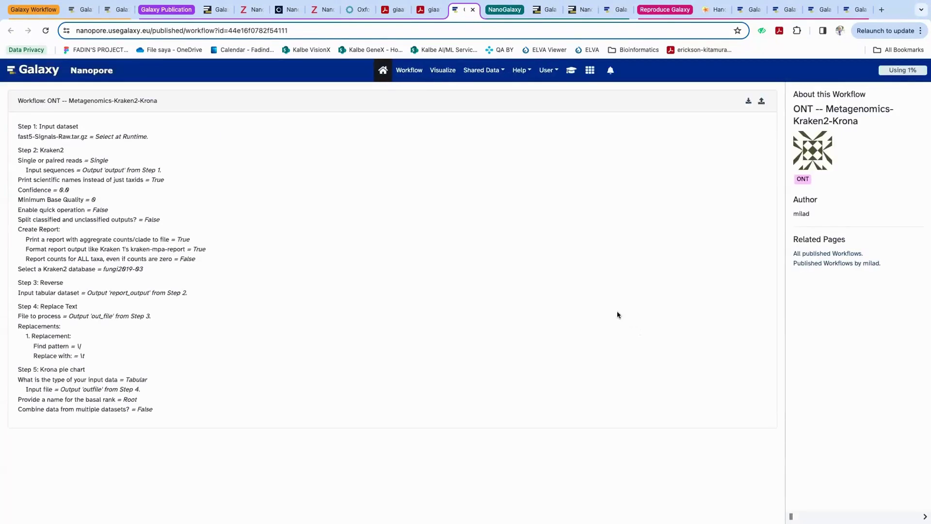
click(761, 101)
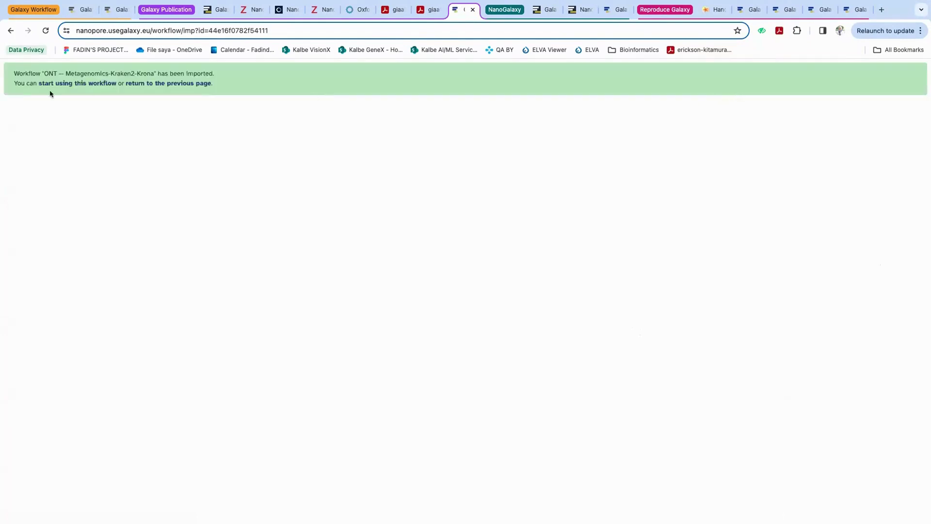
click(65, 85)
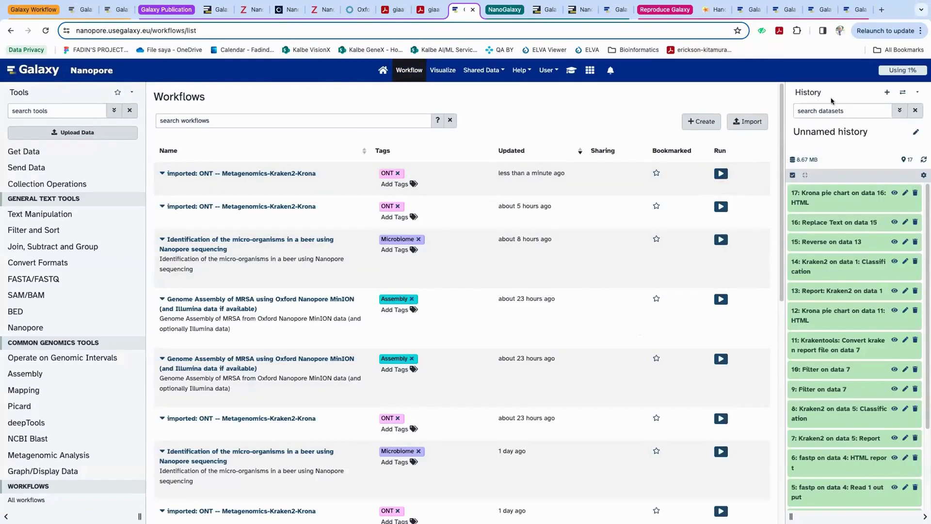
Step: Return to the giaa105 PDF and open the published Nanopolish tutorial history linked in Table 3
click(431, 14)
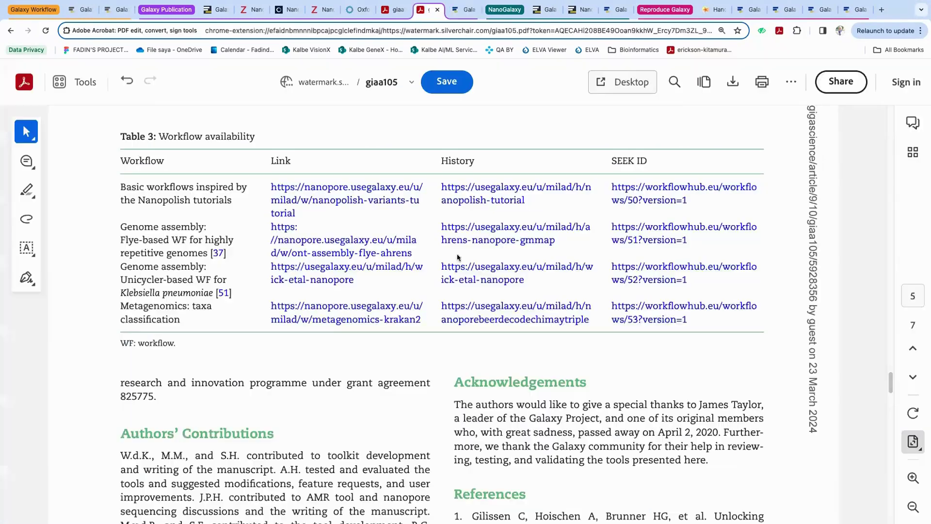
click(465, 199)
click(596, 327)
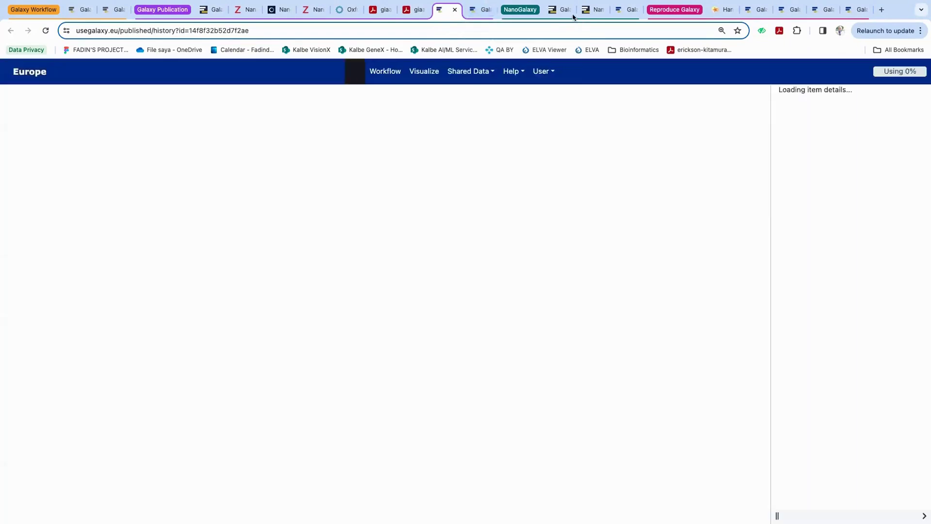
Step: Switch to the Galaxy Platform Directory at galaxyproject.org/use and review its introduction and UseGalaxy servers
click(558, 9)
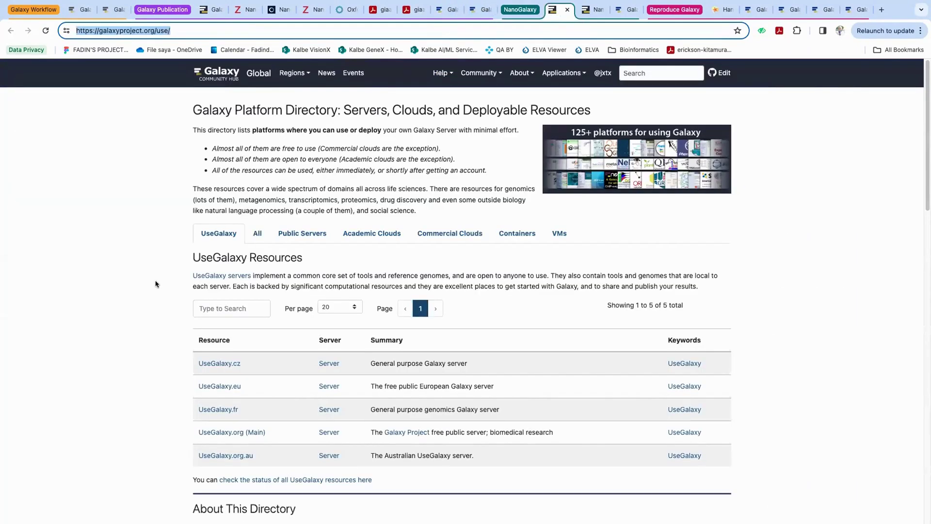
click(118, 31)
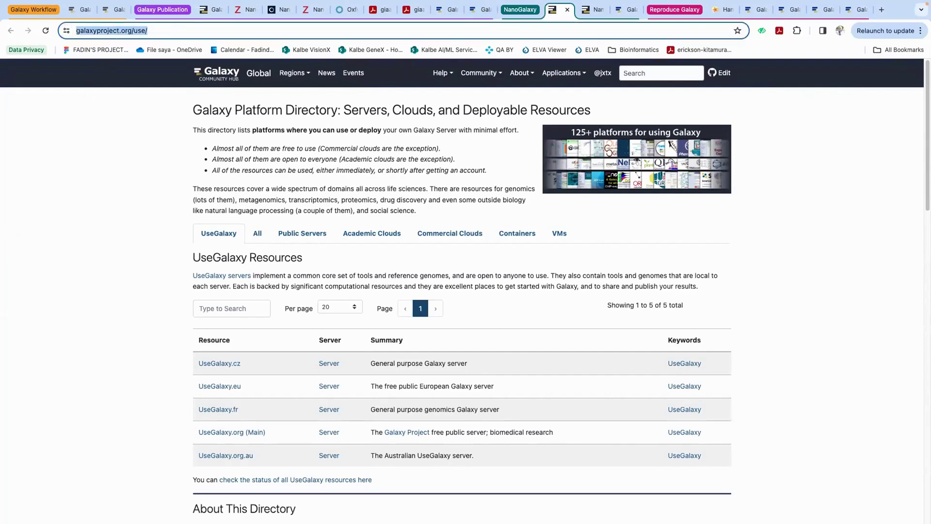
click(127, 140)
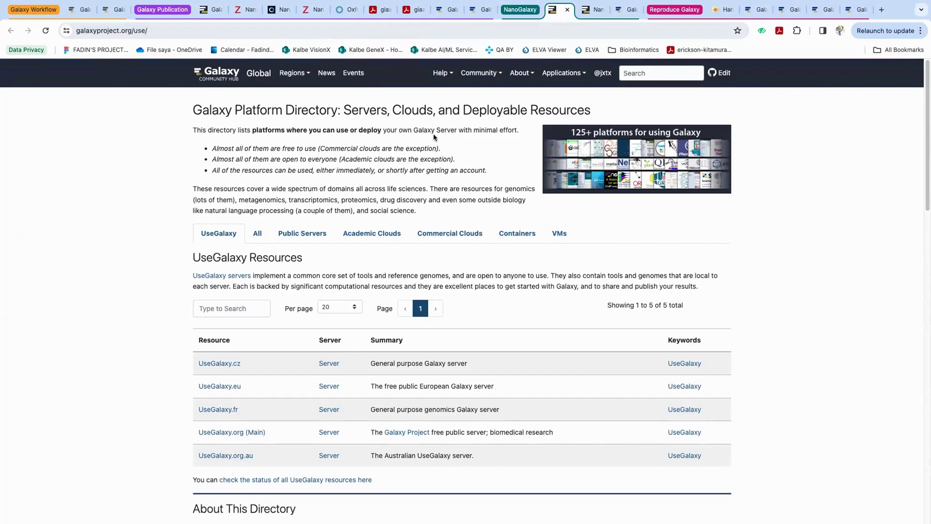
scroll(434, 141, down, 3)
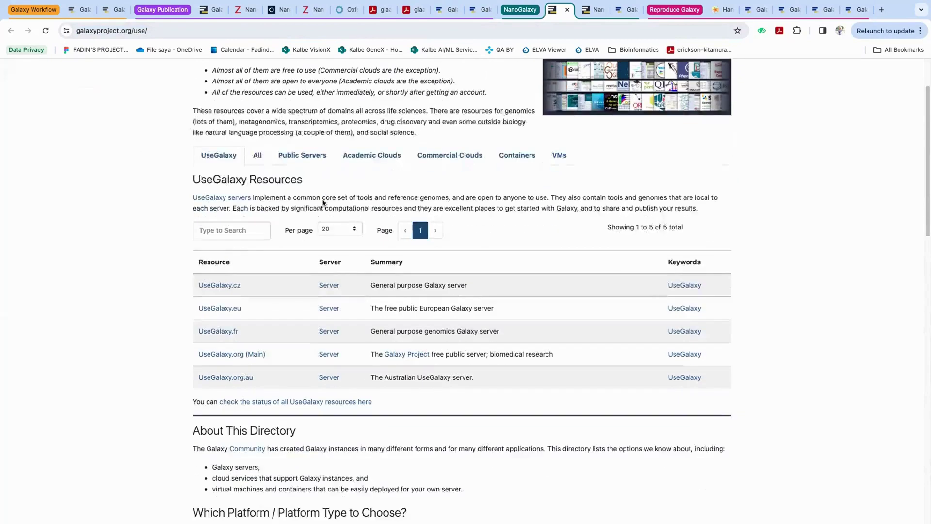
Step: List all resources in the Galaxy Platform Directory and search them for "nano"
click(258, 156)
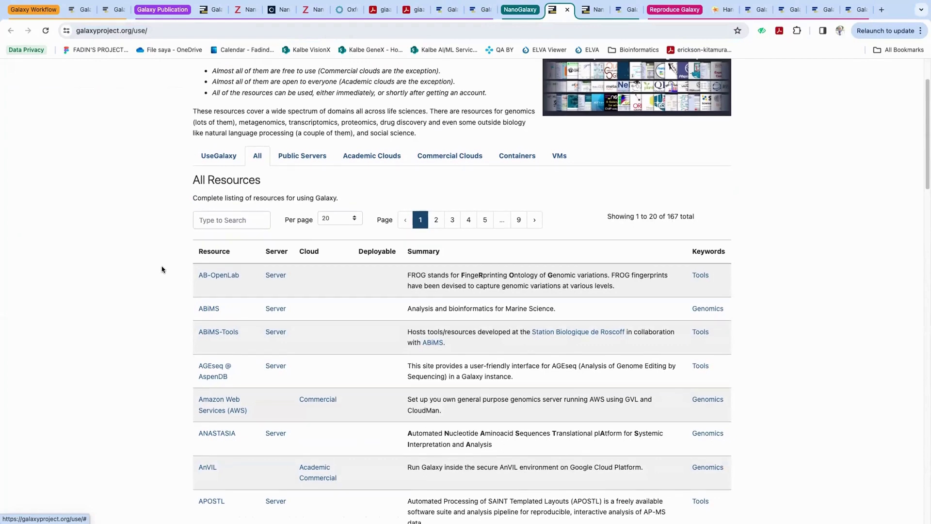
scroll(162, 270, up, 3)
click(234, 292)
click(234, 321)
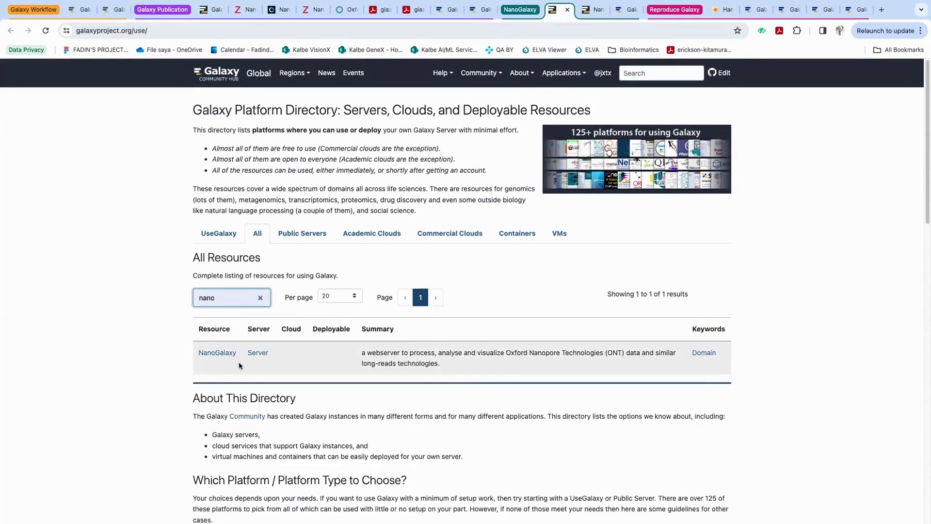
scroll(239, 359, down, 1)
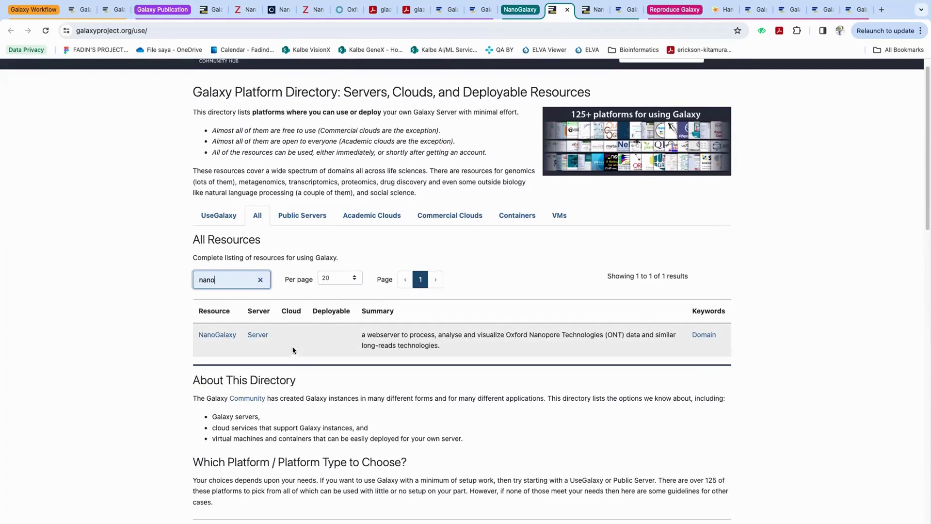
Step: Open the NanoGalaxy entry and its public server, and review the home page's tools, tutorials and workflows
click(214, 338)
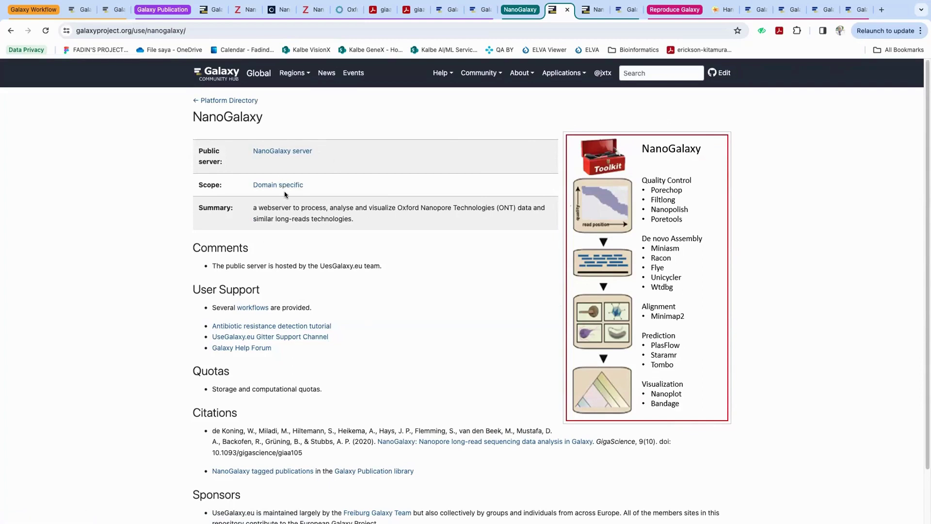
click(272, 153)
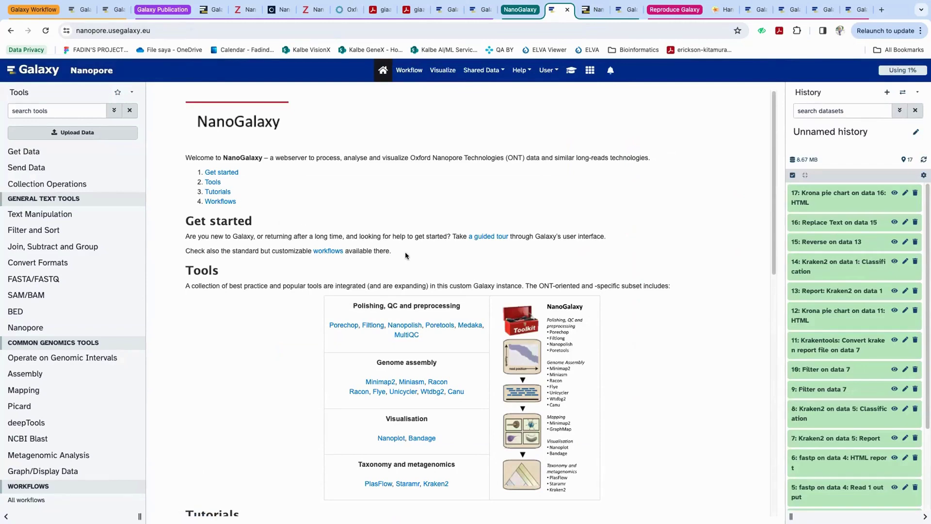
scroll(406, 256, down, 6)
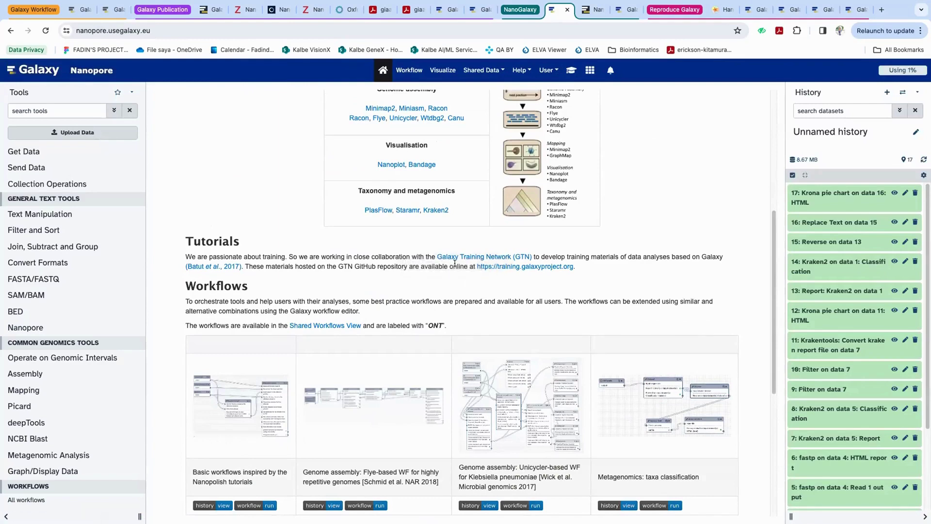
scroll(454, 262, down, 2)
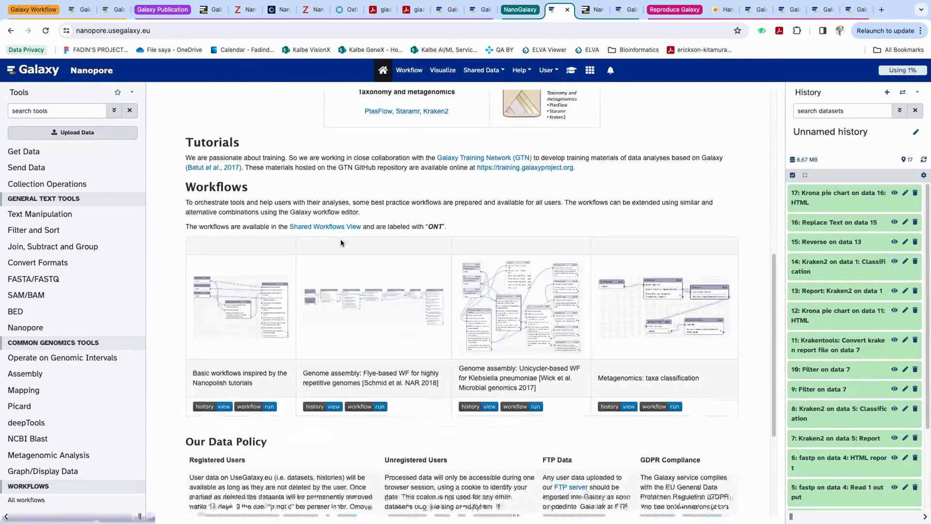
scroll(340, 243, down, 1)
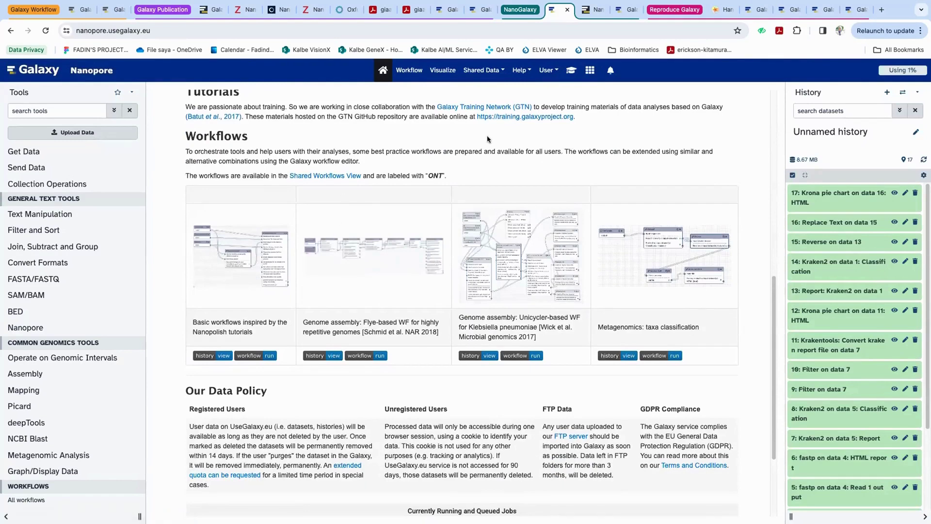
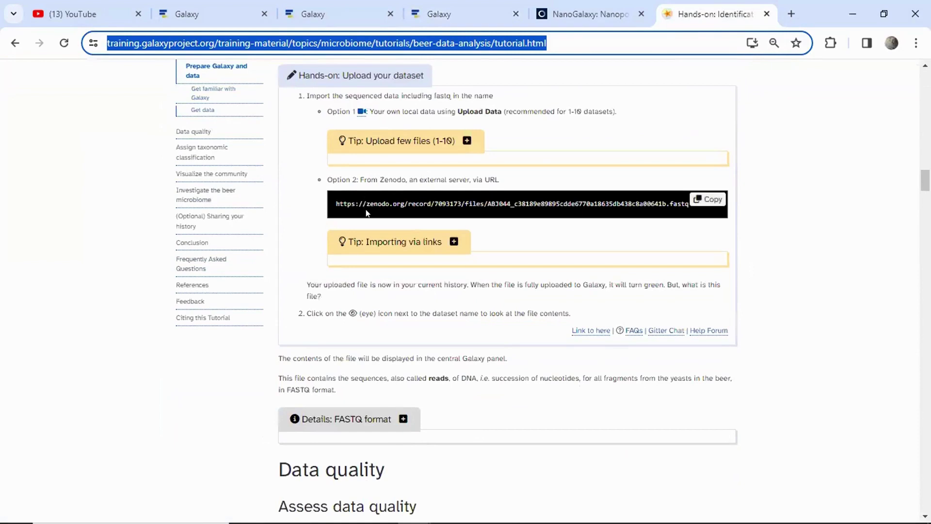
click(712, 203)
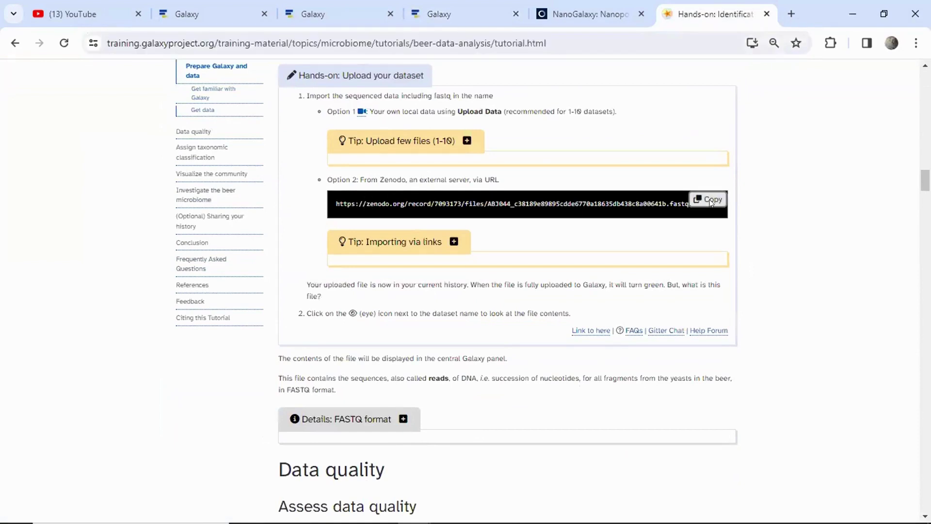
click(451, 14)
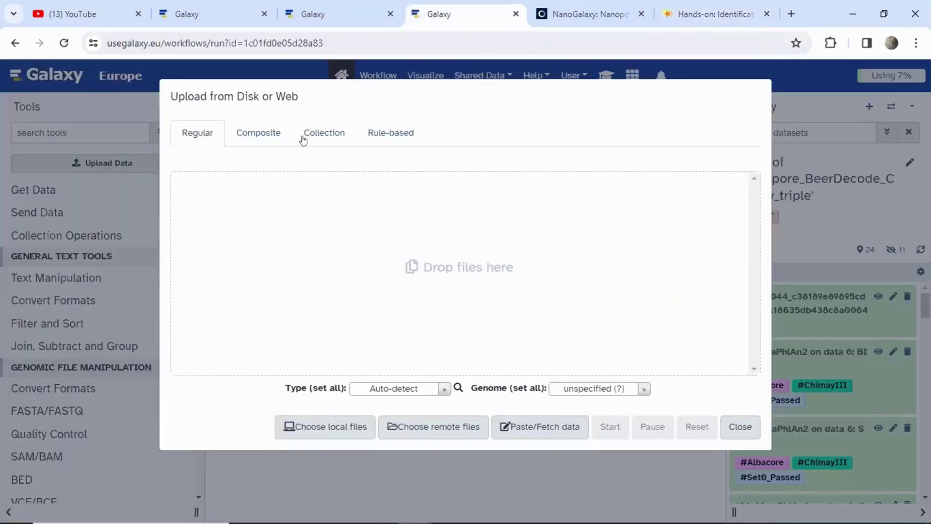
click(515, 424)
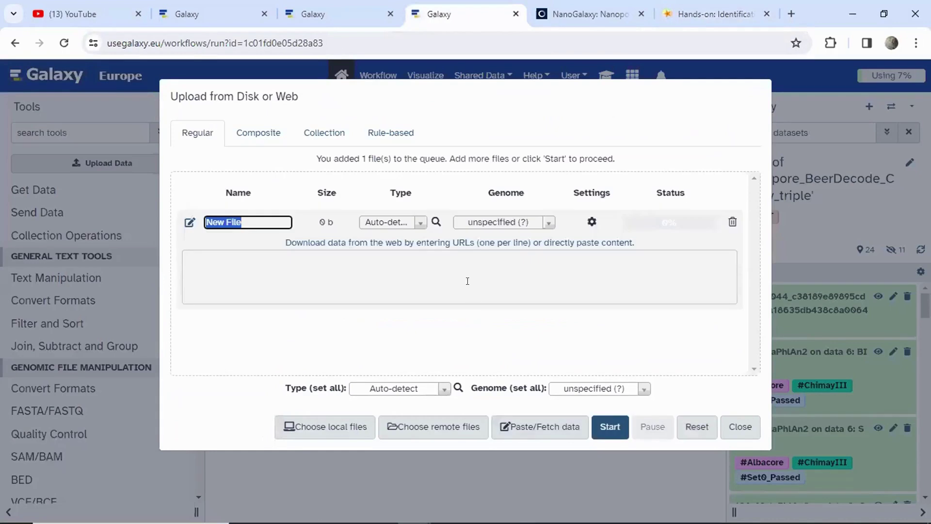
click(347, 281)
key(ctrl+v)
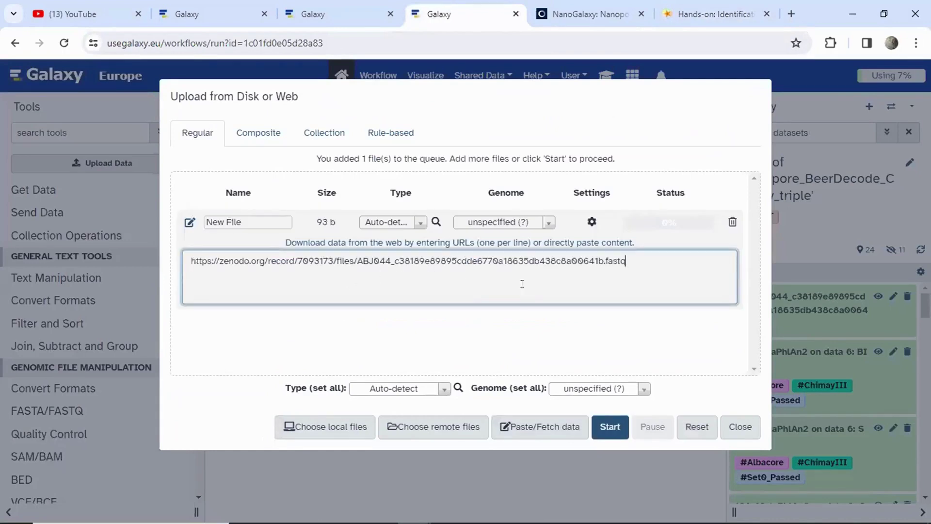
click(609, 425)
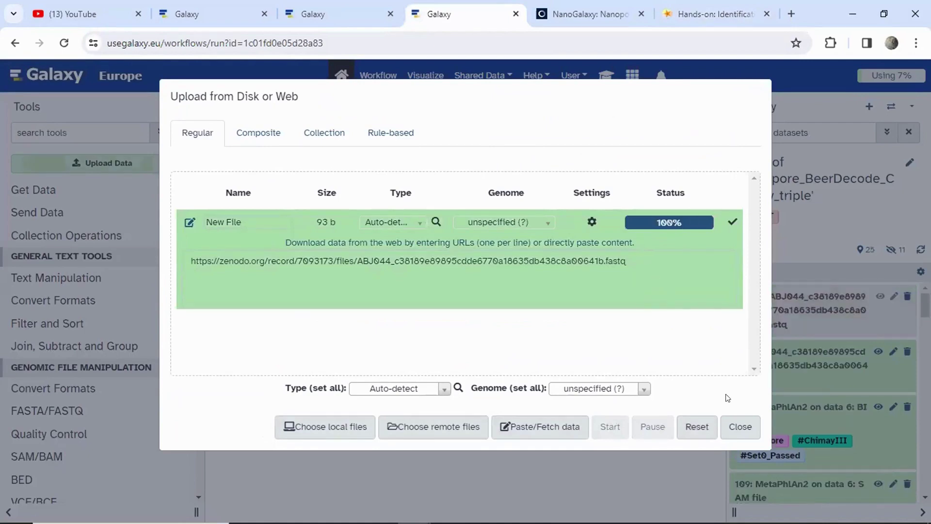
click(737, 425)
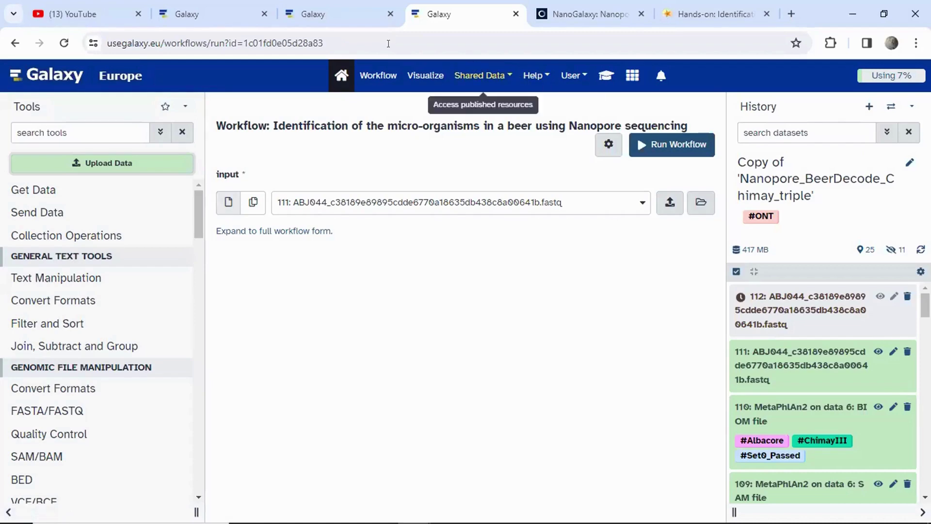
Step: Return to the Krona pie chart preview and review the Kraken2, Krona and MetaPhlAn2 datasets in the Nanopore_BeerDecode history
click(352, 6)
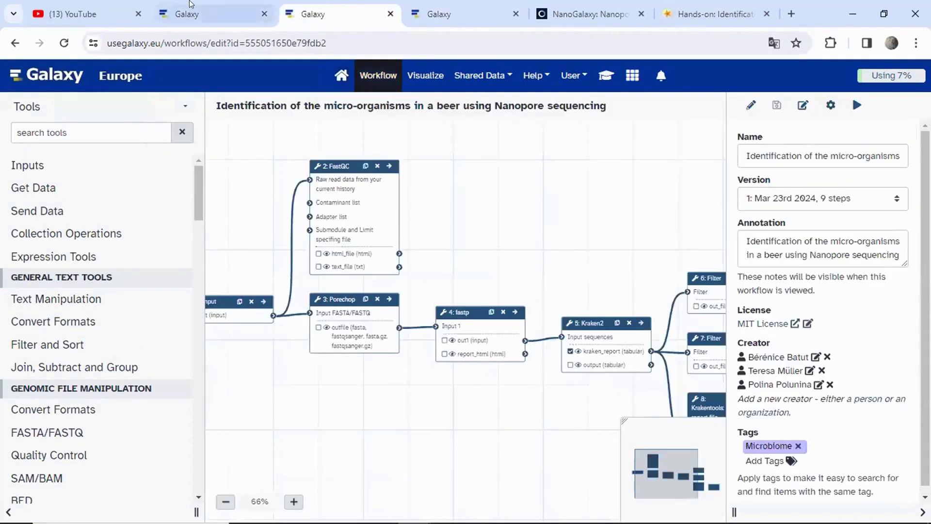
click(224, 5)
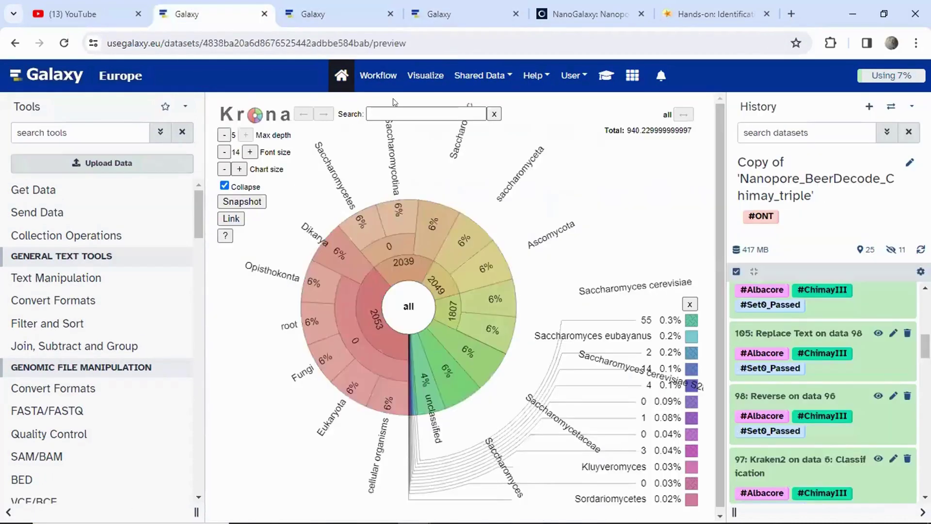
scroll(791, 290, down, 3)
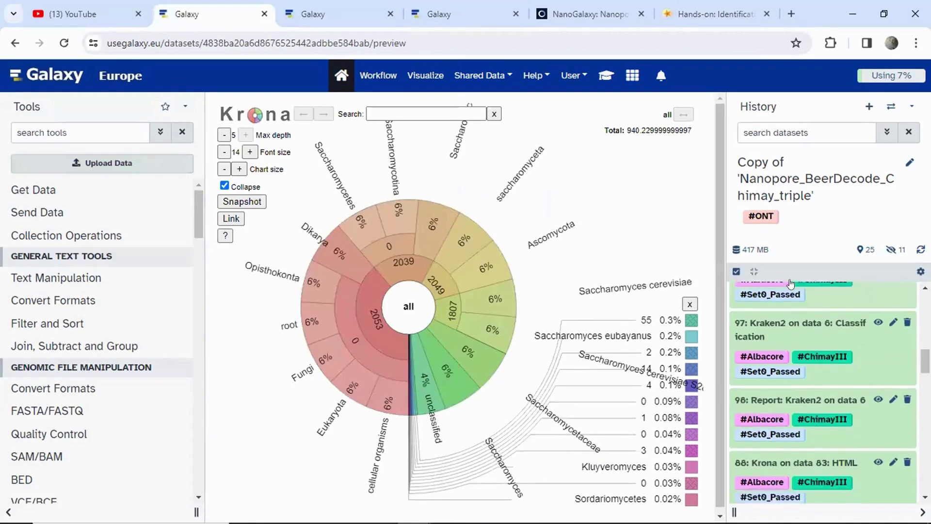
scroll(790, 290, up, 3)
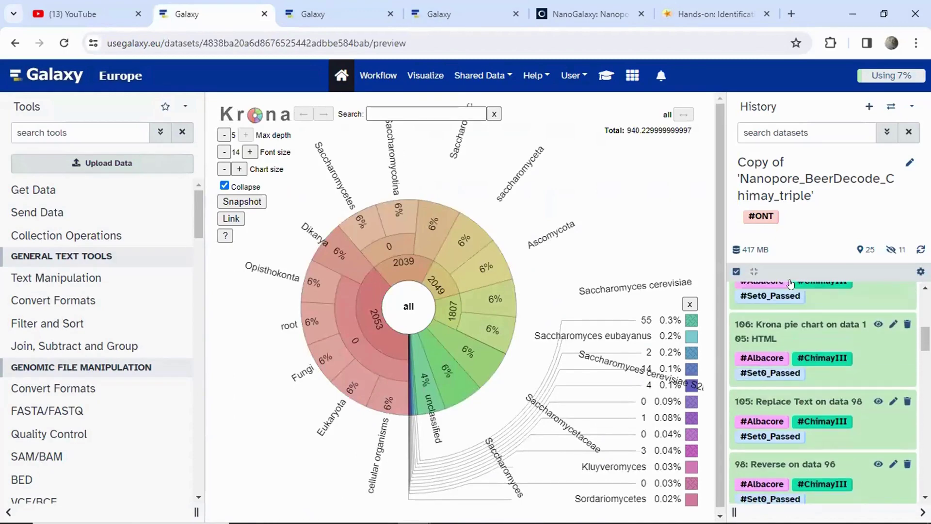
scroll(790, 284, up, 1)
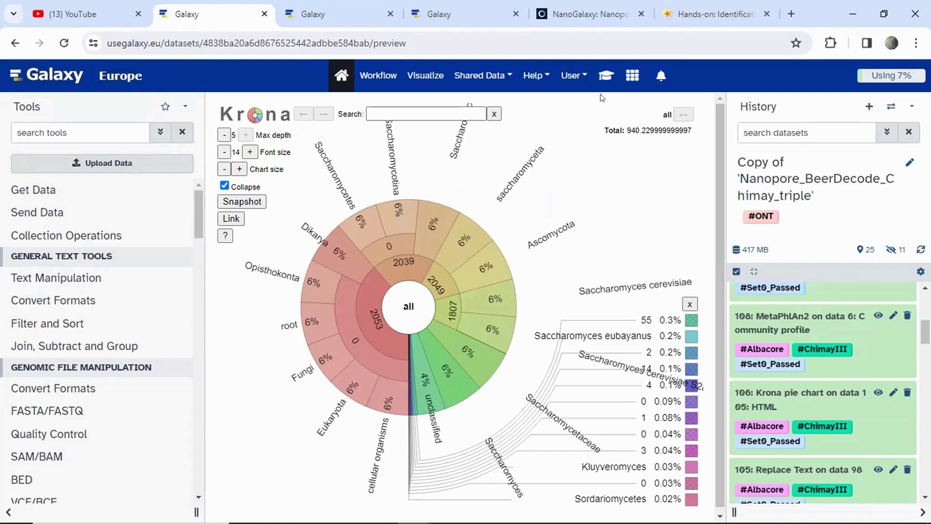
Step: Examine the beer micro-organism workflow from its input through Porechop, fastp and Kraken2 to the Krona step, and return to the Krona chart
click(316, 6)
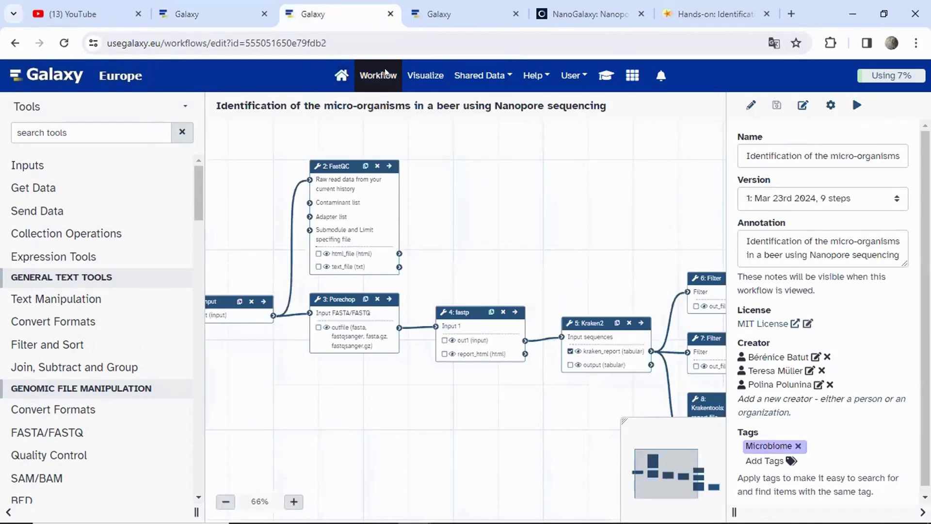
scroll(379, 153, down, 1)
drag(397, 152, 418, 168)
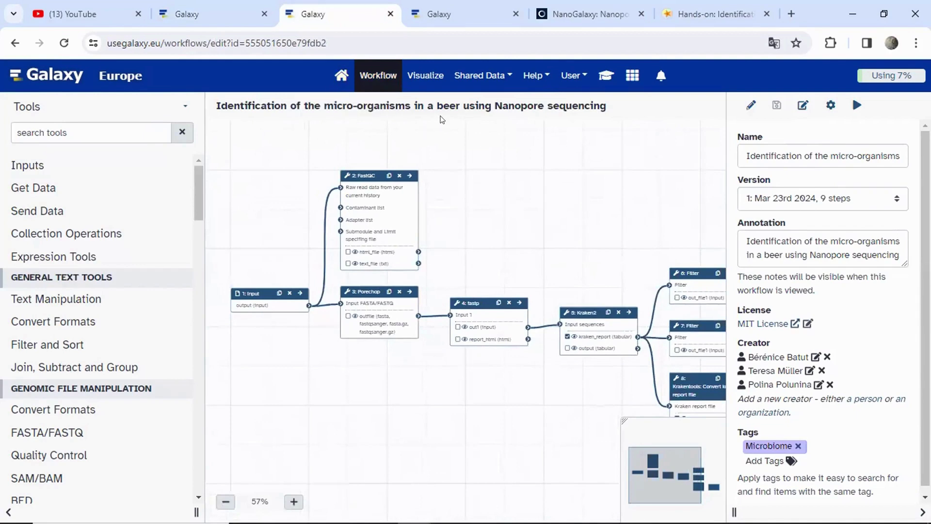
drag(472, 158, 486, 136)
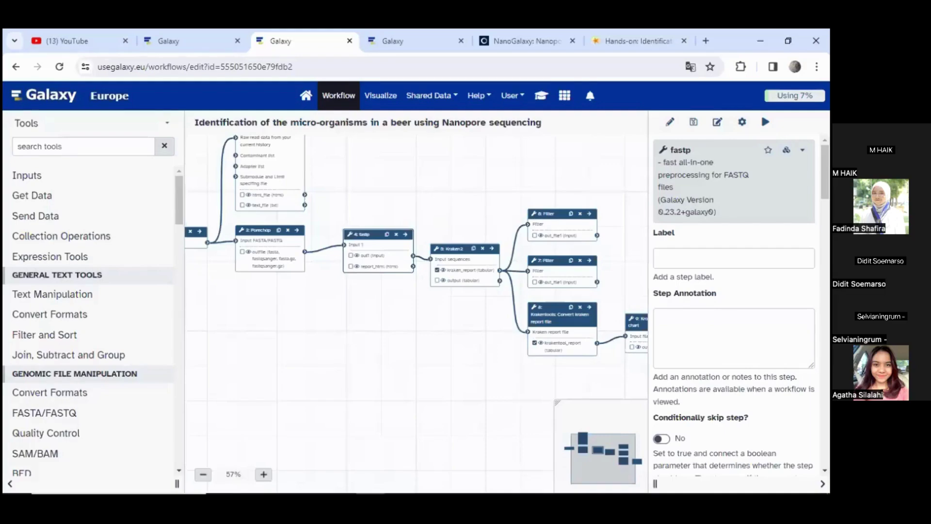
drag(615, 190, 548, 173)
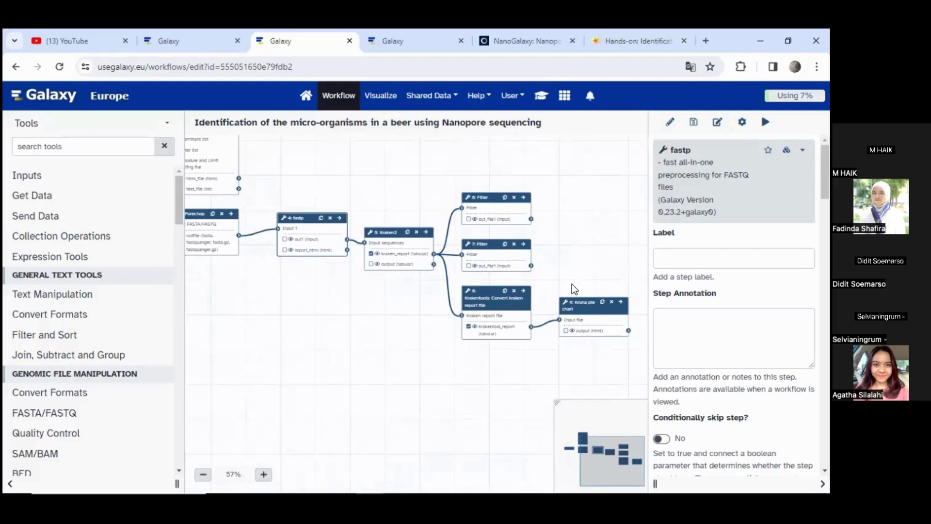
scroll(562, 251, down, 1)
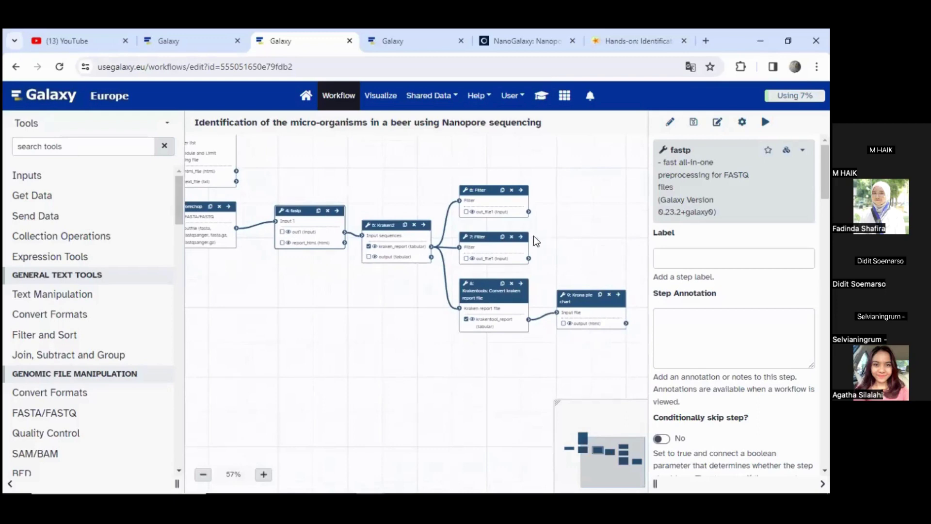
click(228, 30)
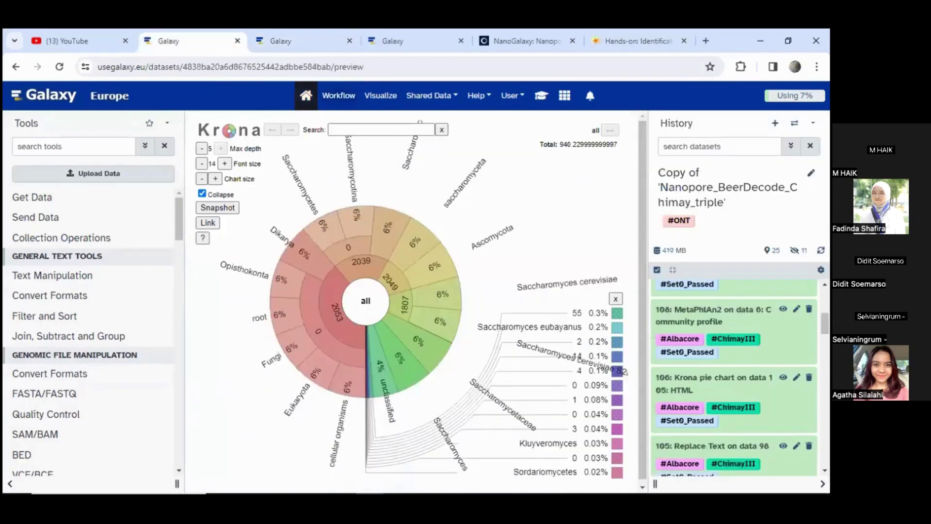